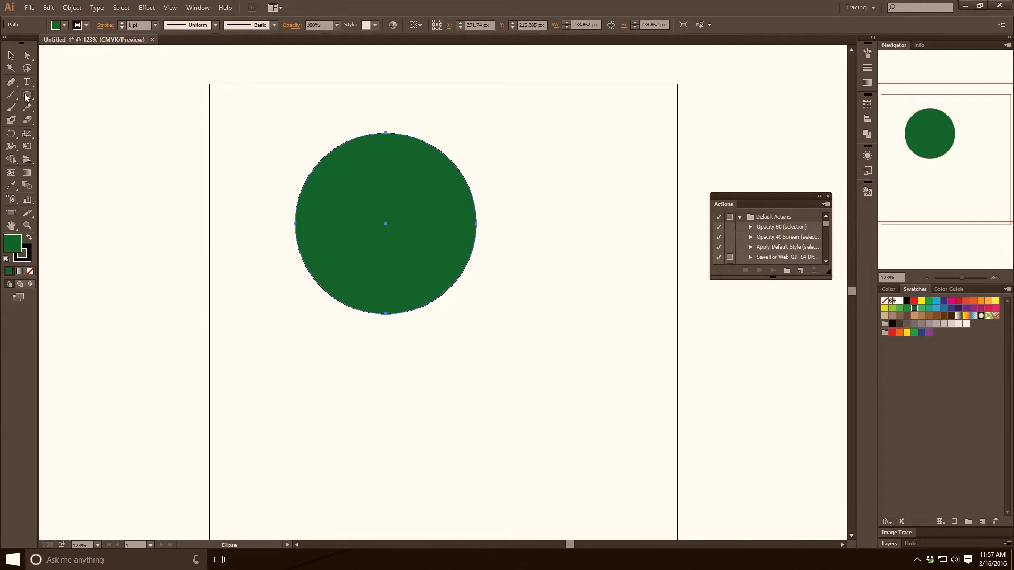
mouse_move(23, 98)
left_mouse_down()
mouse_move(78, 120)
mouse_move(30, 93)
left_mouse_up()
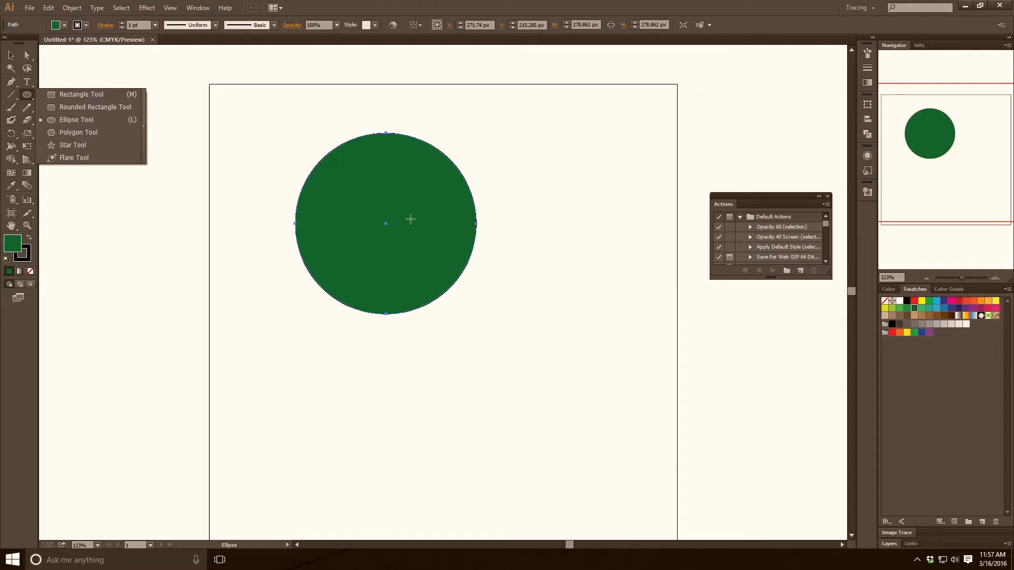
left_click(455, 4)
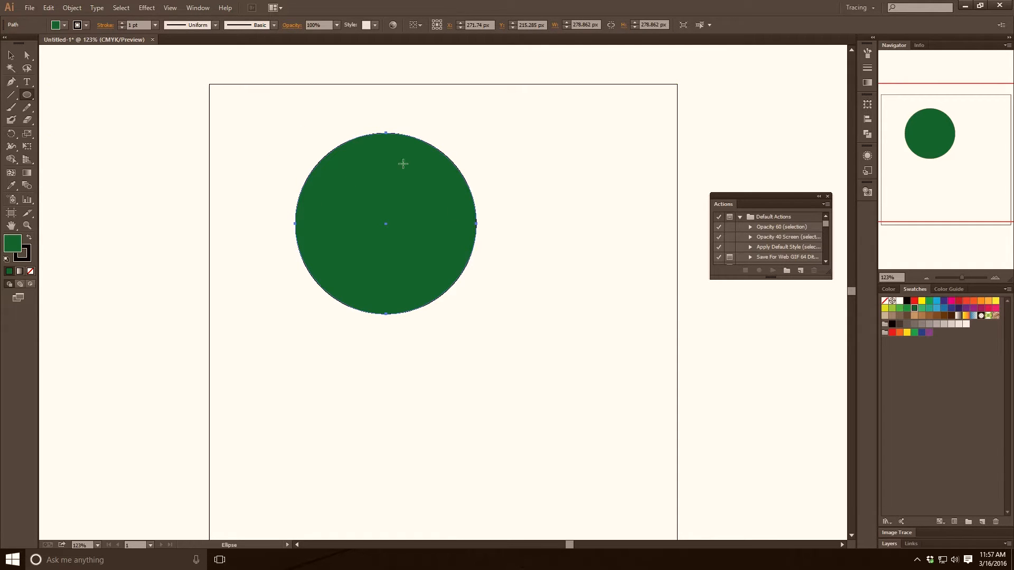
Step: Move the green circle slightly up and left to about X 262 px, Y 188 px, and deselect it
left_click(9, 56)
left_click_drag(344, 174, 434, 222)
left_click_drag(505, 257, 391, 232)
left_click_drag(397, 226, 414, 192)
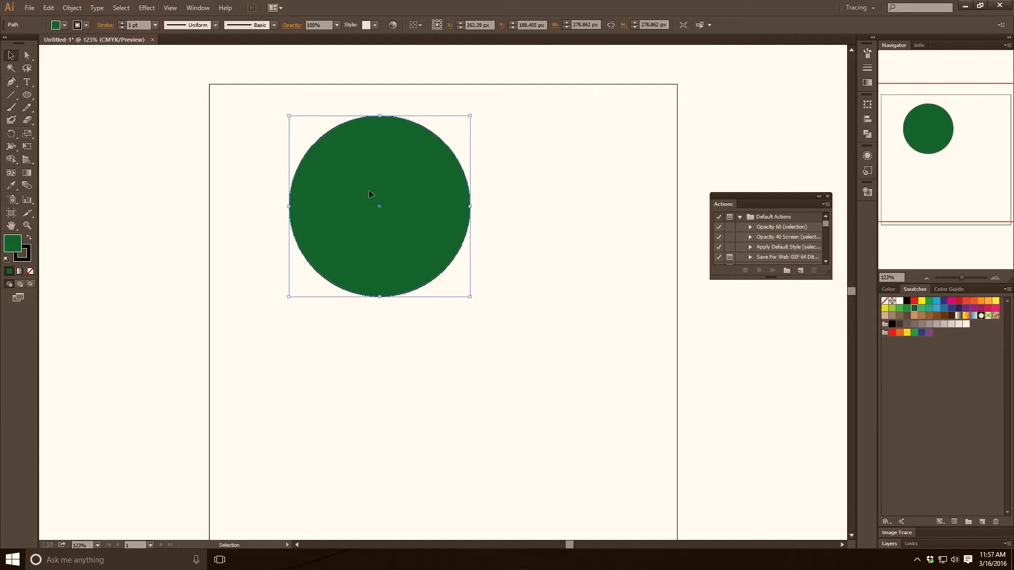
left_click(371, 371)
Step: Draw a tilted, cyan-filled hexagon inside the green circle
left_click_drag(27, 96, 63, 134)
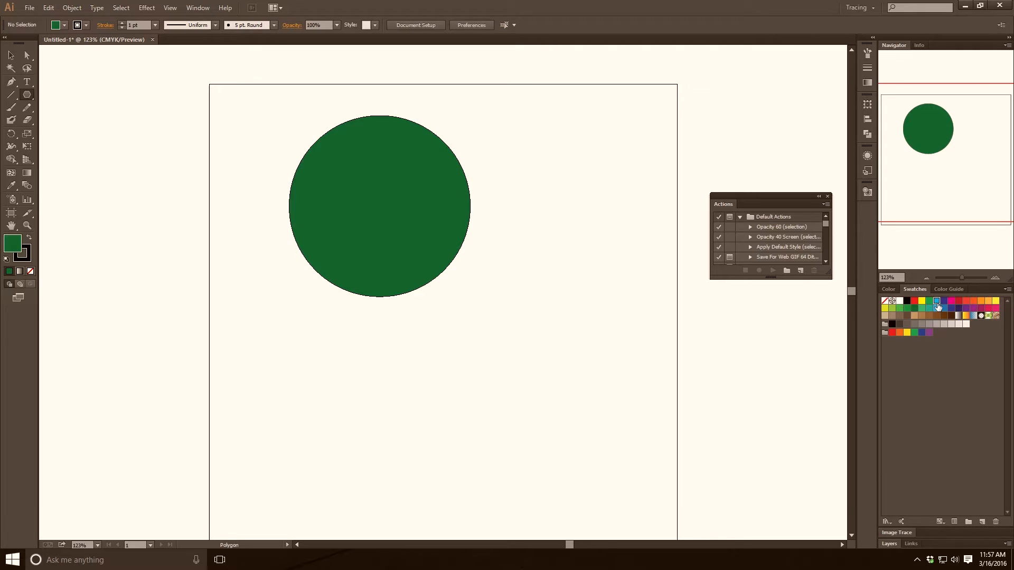
left_click(935, 301)
left_click_drag(358, 164, 426, 242)
Step: Draw a two-point curved path with the Pen tool across the upper part of the hexagon
left_click(11, 82)
left_click(316, 160)
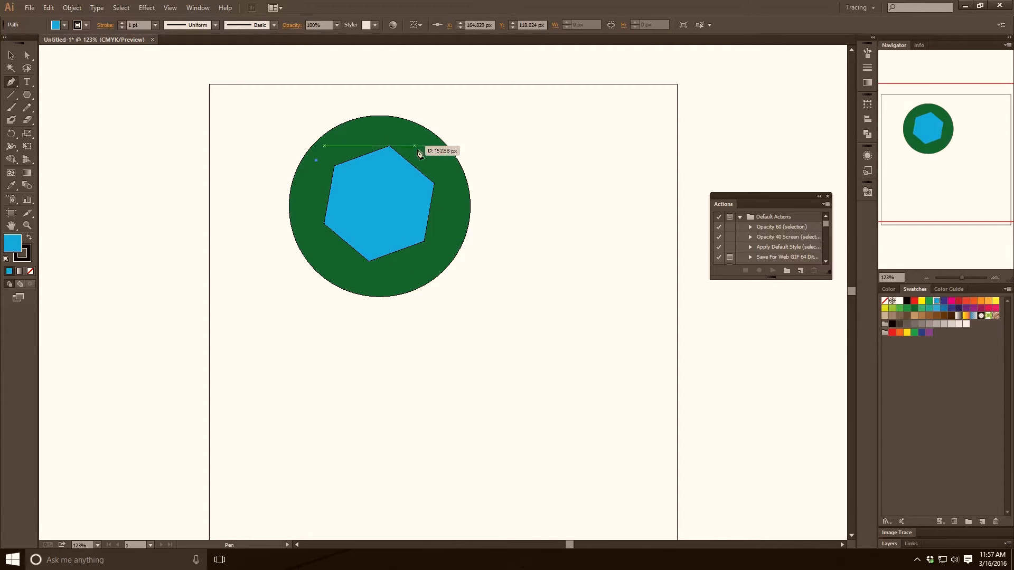
left_click_drag(443, 170, 495, 247)
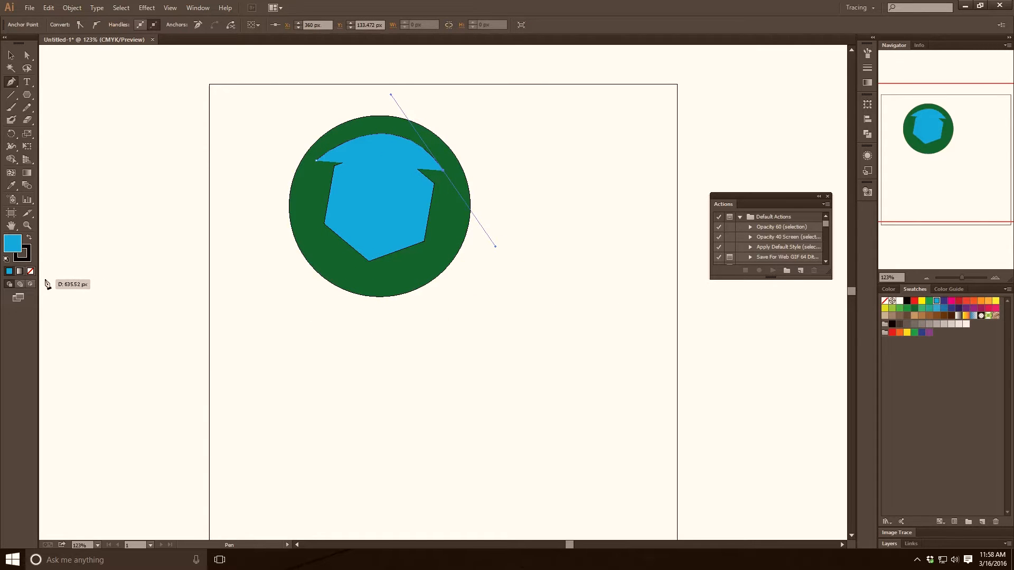
Step: Undo the Pen path and the hexagon, leaving only the circle
key("ctrl+z")
key("ctrl+z")
key("ctrl+z")
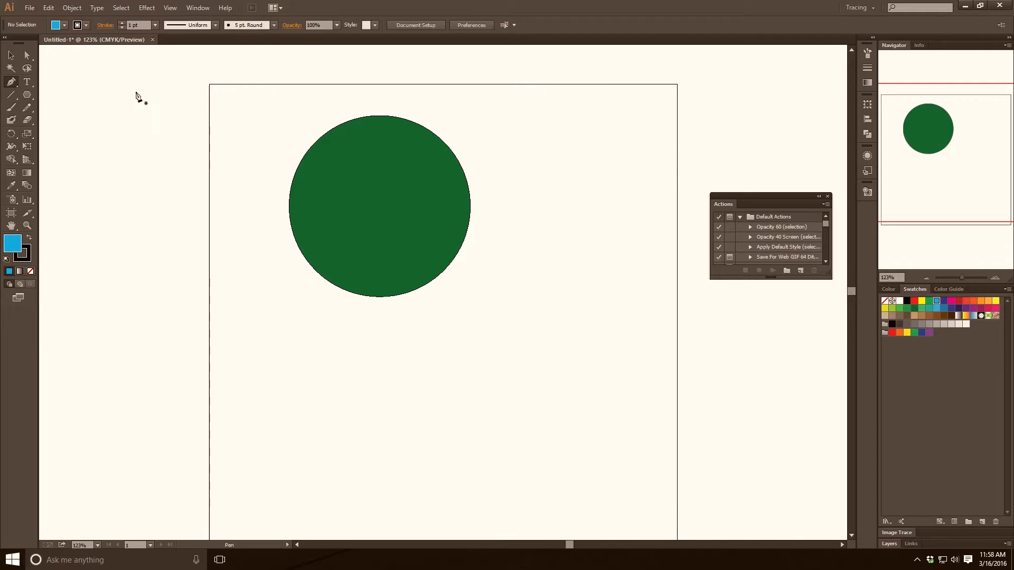
Step: Move the circle to about X 238 px, Y 162 px and fill it with CMYK Yellow
left_click(10, 55)
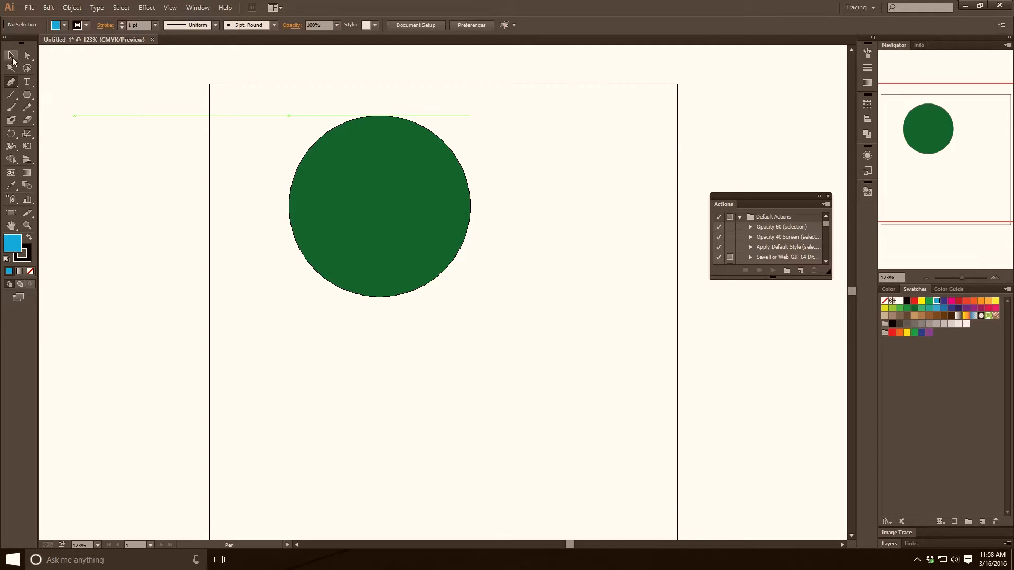
left_click(380, 268)
left_click_drag(433, 275, 417, 258)
left_click(921, 300)
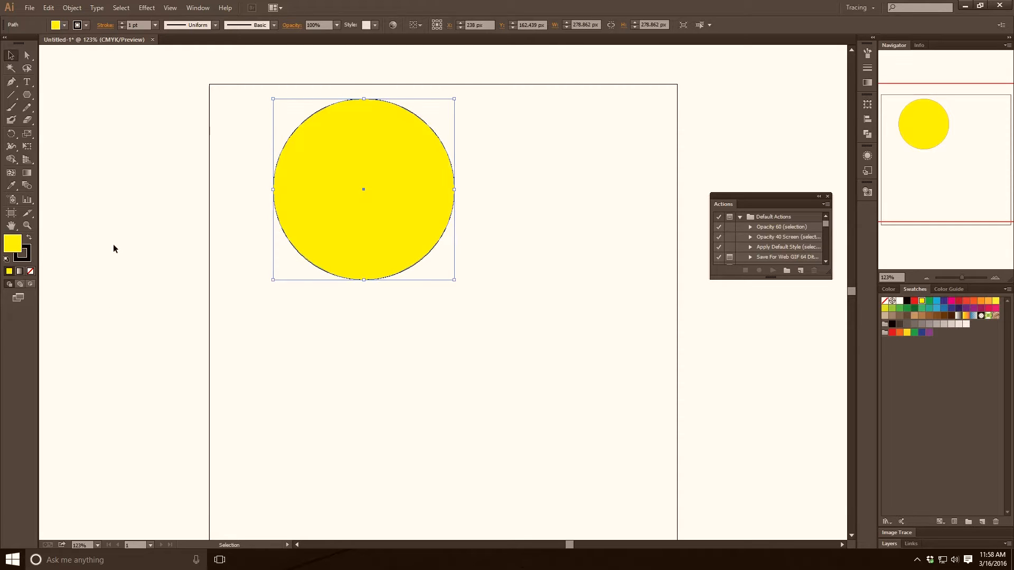
Step: Give the yellow circle an orange stroke and set the stroke weight to 18 pt
left_click(64, 25)
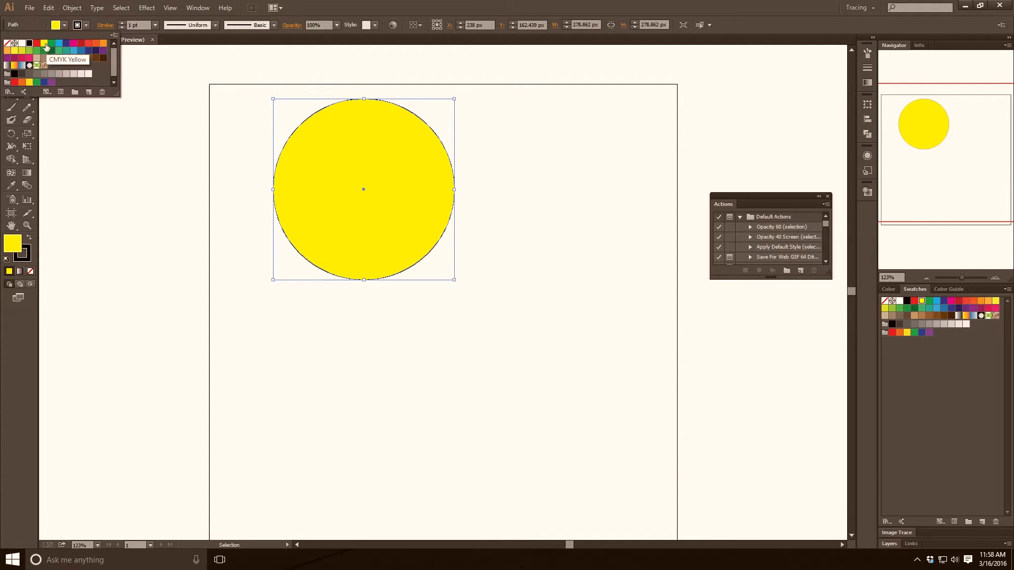
left_click(7, 51)
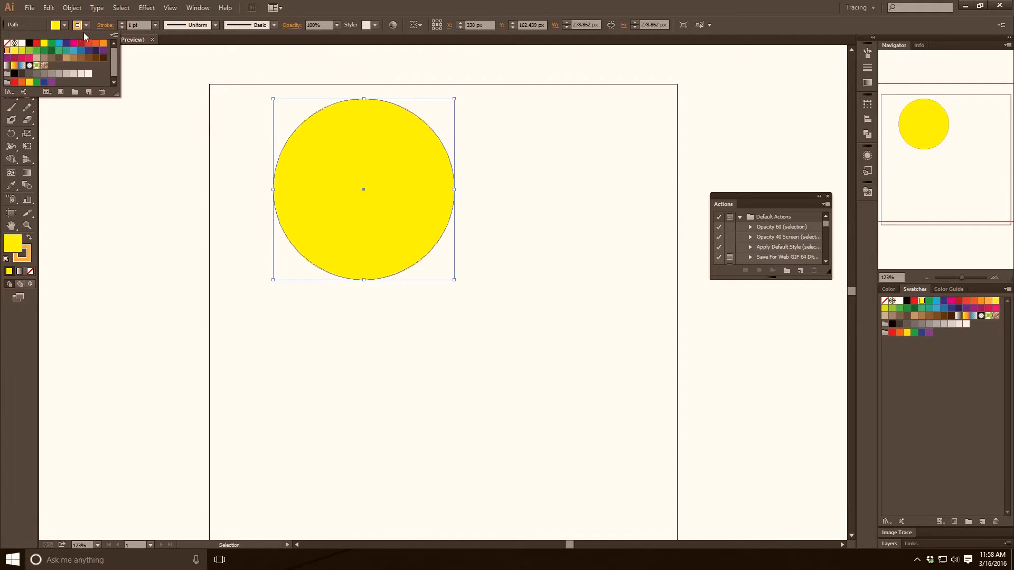
left_click(121, 22)
left_click(121, 22)
left_click(121, 23)
left_click(121, 22)
left_click(121, 22)
left_click(121, 22)
left_click(121, 23)
left_click(121, 22)
left_click(121, 22)
left_click(121, 22)
left_click(121, 22)
left_click(121, 22)
left_click(121, 22)
left_click(121, 23)
left_click(229, 237)
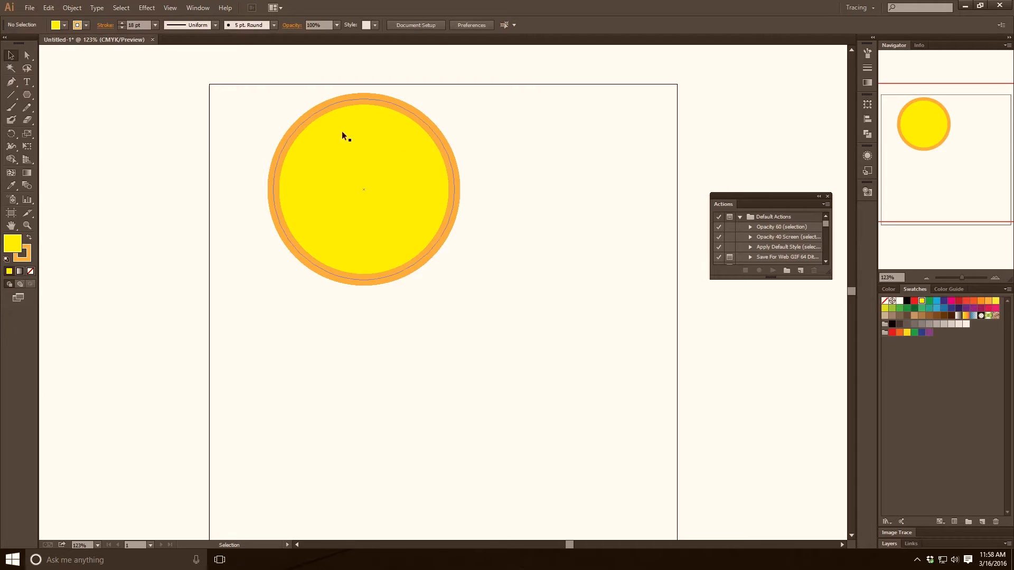
Step: Fill the circle with light blue (C=70 M=15 Y=0 K=0) and set its stroke to a darker blue
left_click_drag(234, 95, 528, 312)
left_click(937, 309)
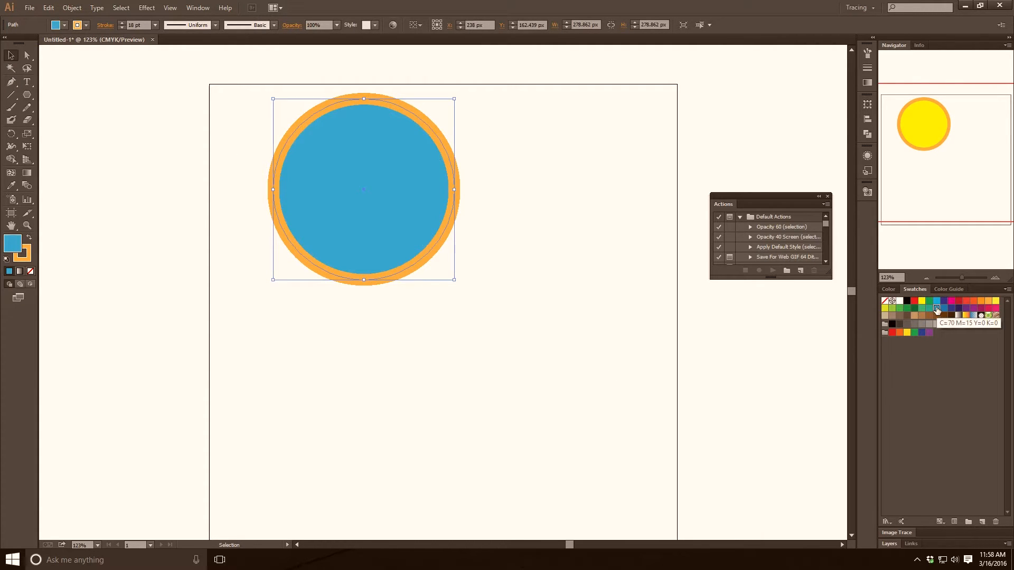
key("x")
left_click(943, 309)
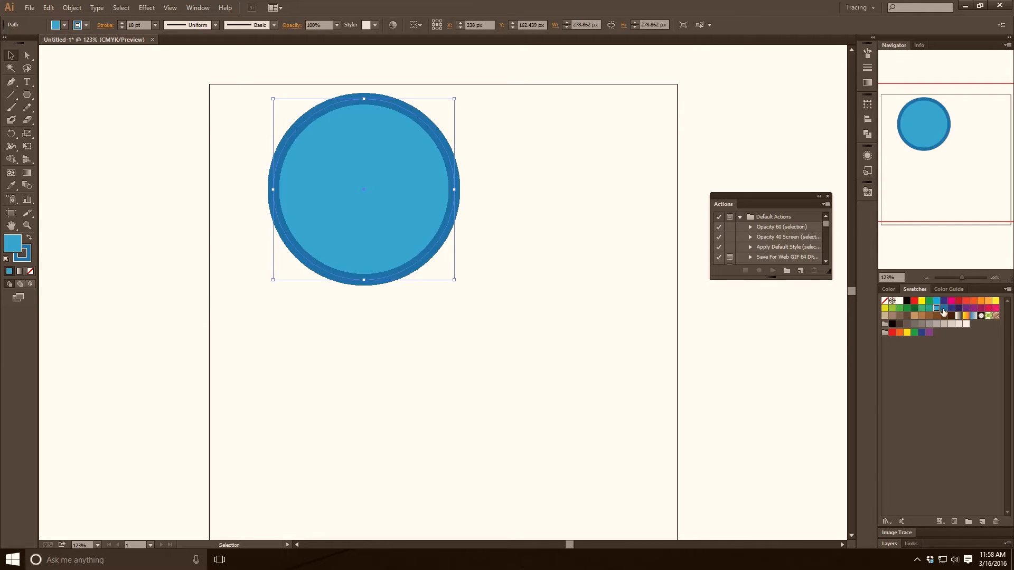
Step: Try alternative colours on the circle: a brighter cyan fill, a magenta fill and a dark red stroke
key("x")
key("x")
key("x")
left_click(936, 302)
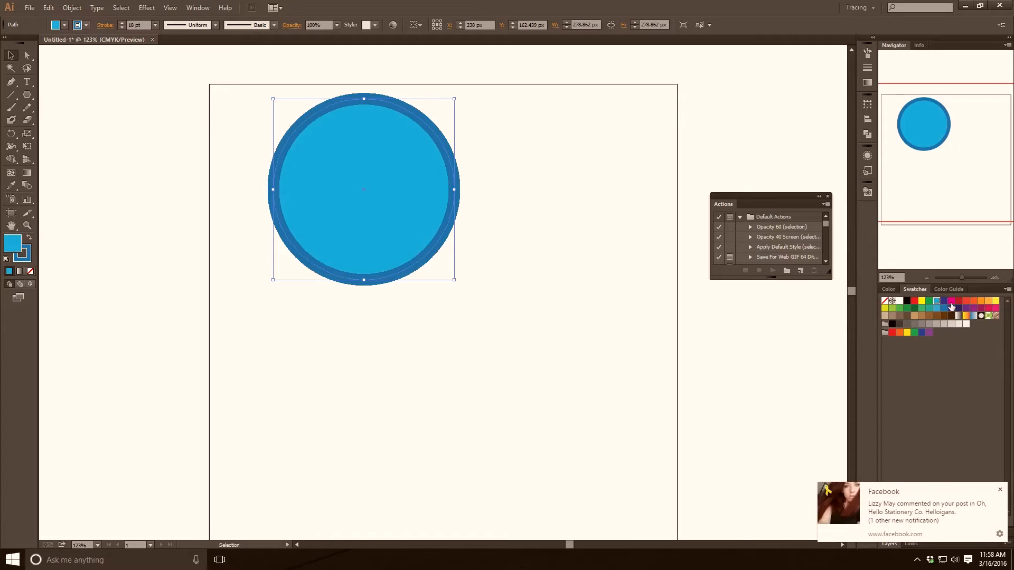
left_click(951, 300)
left_click(999, 491)
key("x")
left_click(958, 302)
Step: Set the circle back to the light blue fill and darker blue stroke, and deselect it
key("x")
left_click(944, 309)
key("x")
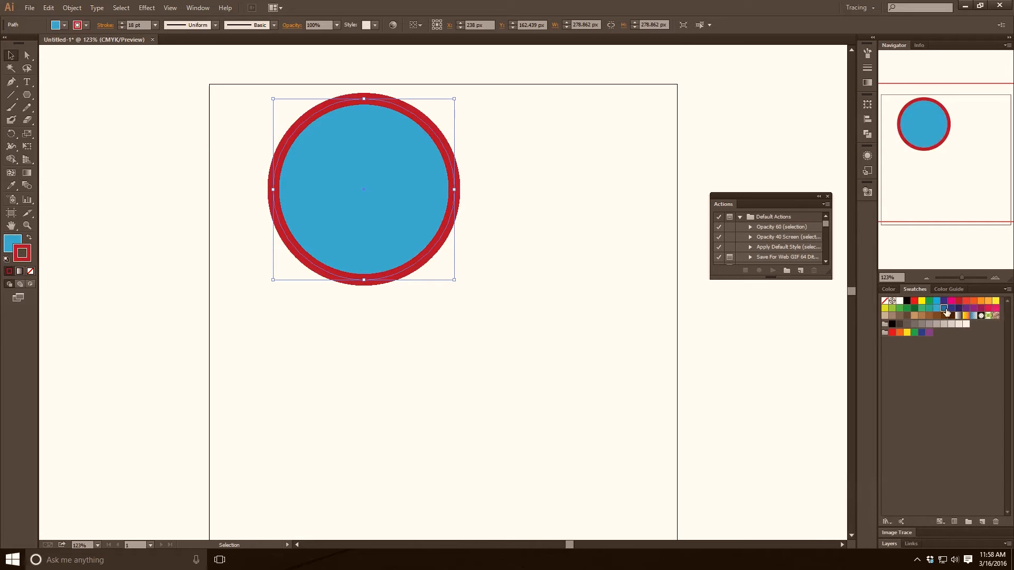
left_click(945, 310)
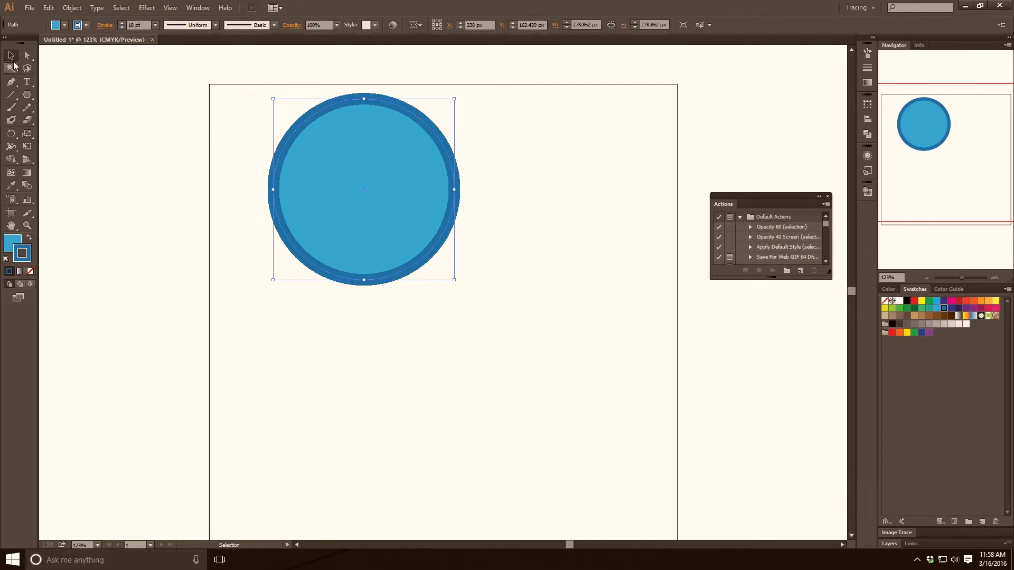
left_click(148, 183)
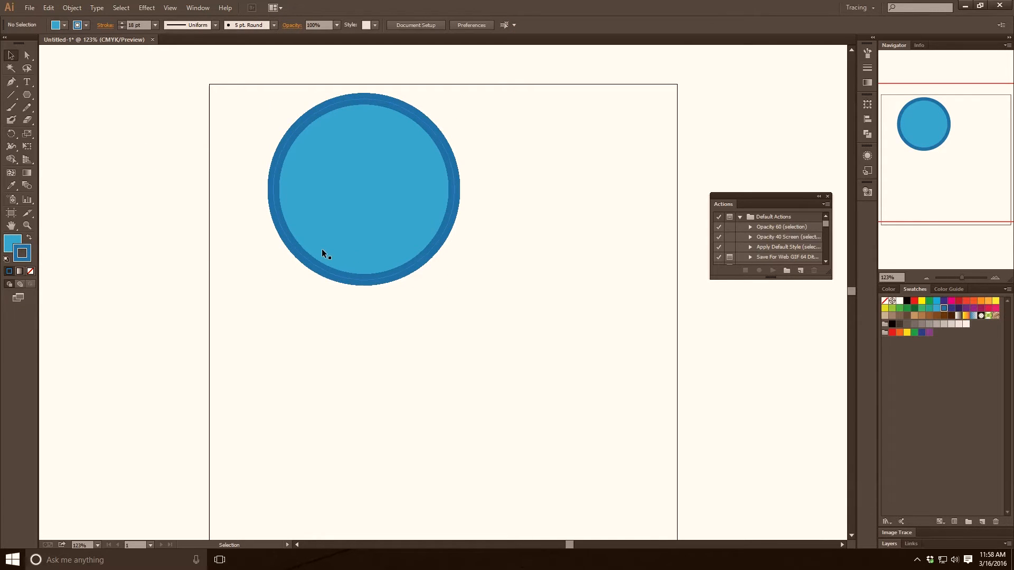
Step: Move the blue circle toward the artboard's left edge, to about X 145 px, Y 169 px
left_click(349, 167)
left_click(513, 182)
mouse_move(325, 166)
left_mouse_down()
mouse_move(340, 220)
mouse_move(333, 184)
left_mouse_up()
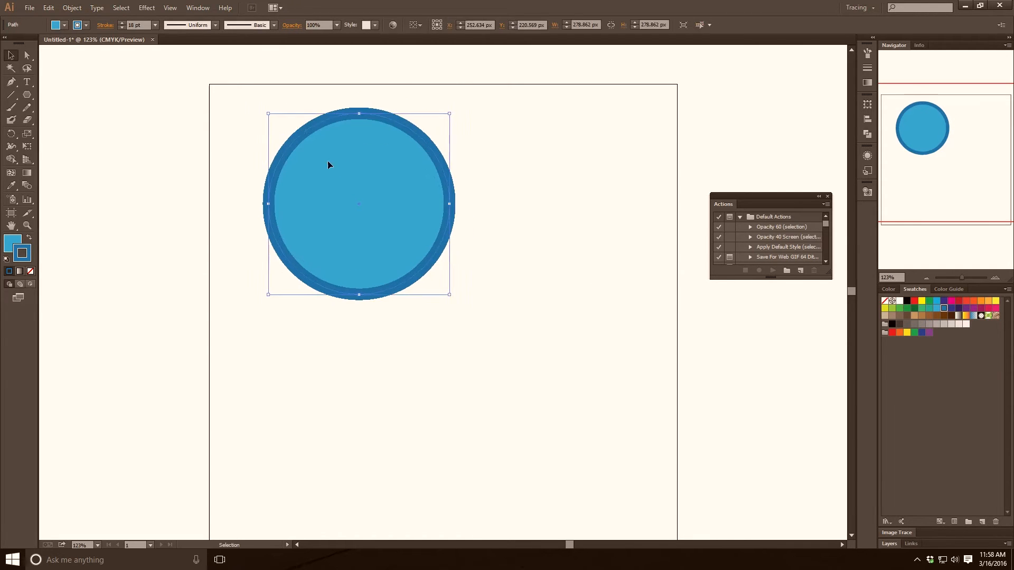
key("ctrl+plus")
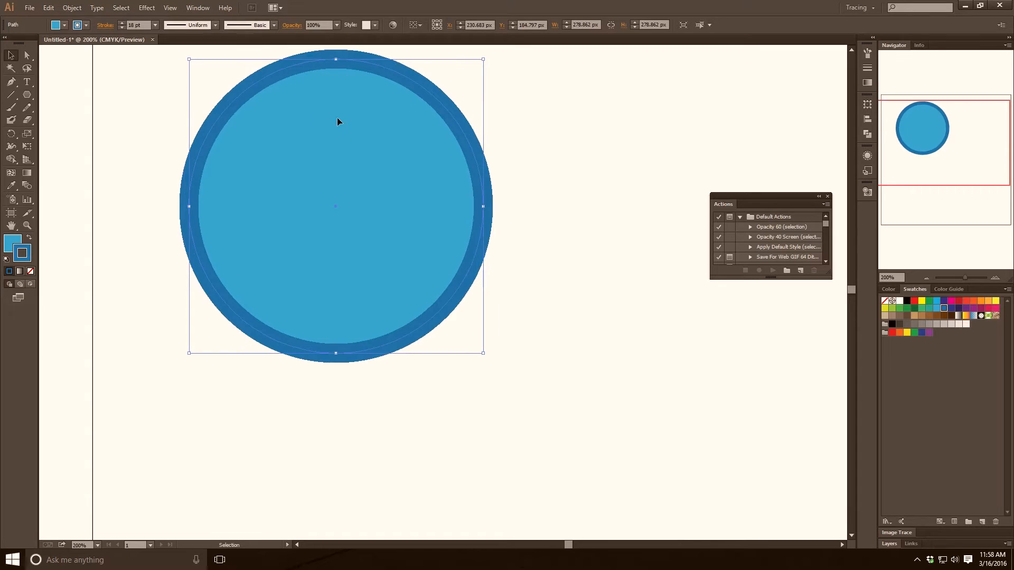
left_click(628, 305)
left_click_drag(359, 200, 269, 184)
Step: Draw a rounded rectangle about 235 by 159 px to the lower right of the circle, adjusting its corner radius while drawing
key("space")
left_click_drag(329, 222, 510, 147)
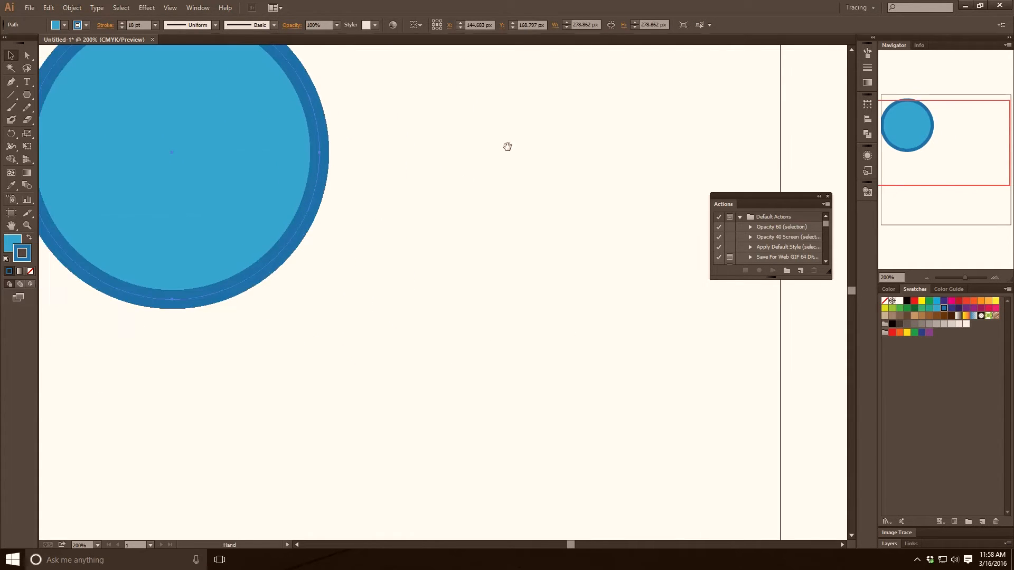
key("space")
left_click_drag(442, 216, 388, 201)
left_click_drag(27, 95, 57, 108)
mouse_move(286, 192)
left_mouse_down()
mouse_move(503, 296)
mouse_move(553, 326)
mouse_move(551, 336)
mouse_move(539, 310)
mouse_move(482, 355)
mouse_move(520, 370)
mouse_move(533, 360)
left_mouse_up()
key("Left")
key("Up")
key("Up")
key("Up")
key("Up")
key("Up")
key("Up")
key("Down")
key("Down")
key("Down")
key("Down")
key("Up")
key("Up")
key("Up")
key("Up")
key("Up")
key("Up")
key("Up")
key("Up")
key("Down")
key("Down")
key("Down")
key("Down")
key("Down")
key("Down")
key("Down")
key("Down")
key("Down")
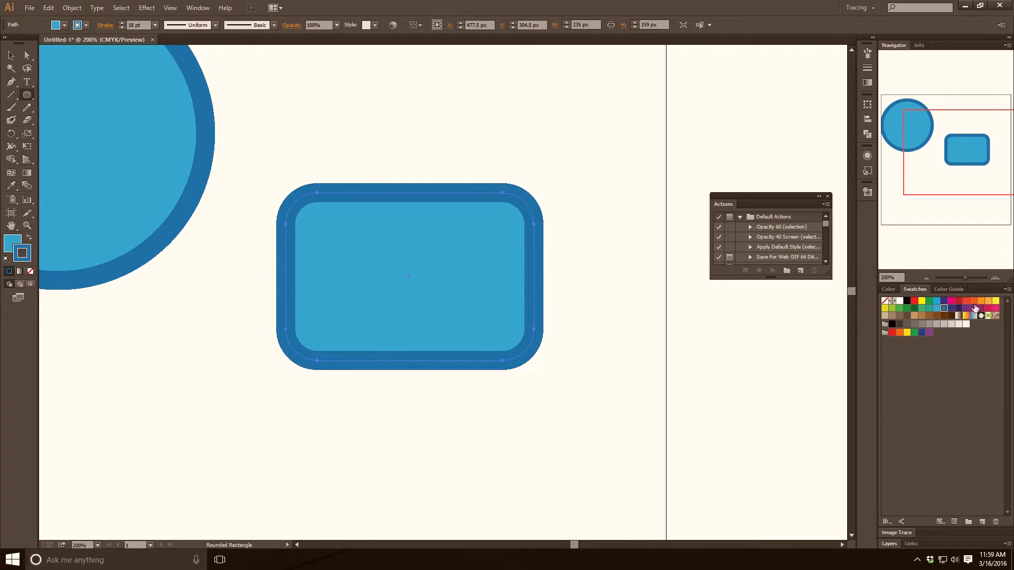
Step: Fill the rounded rectangle with a light warm gray, remove its stroke and deselect it
left_click(944, 324)
left_click(29, 238)
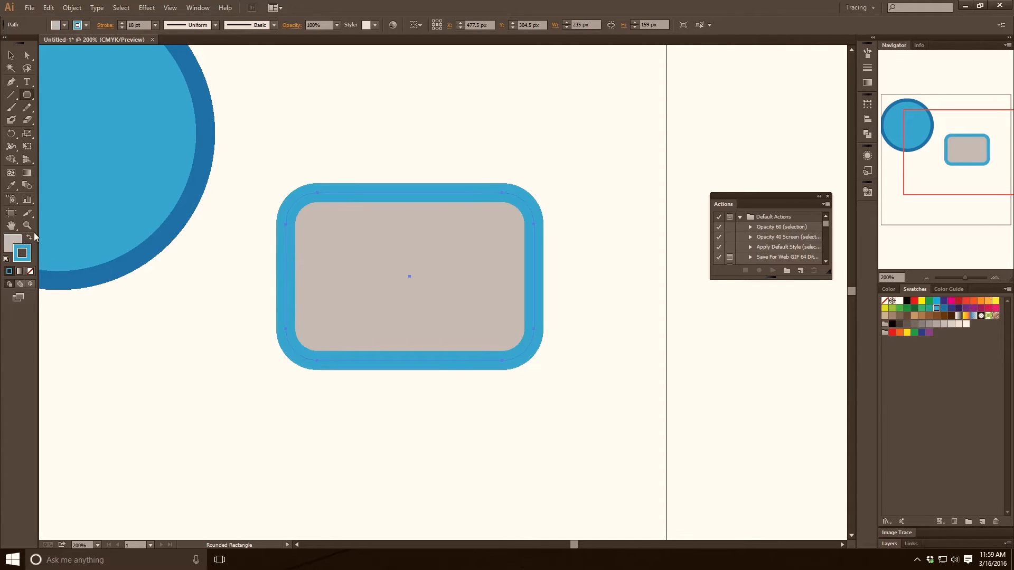
left_click(30, 271)
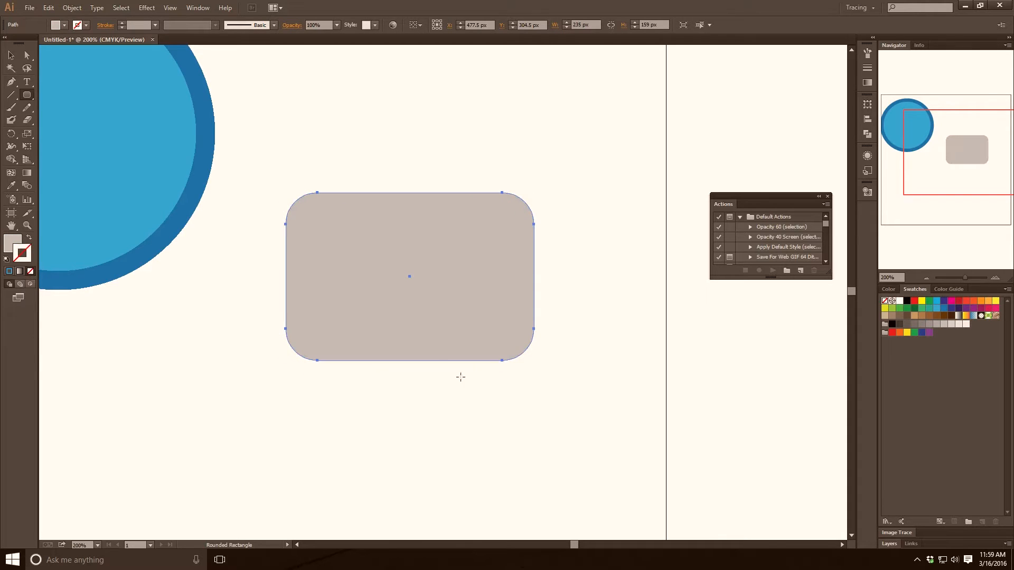
left_click(10, 55)
left_click(269, 398)
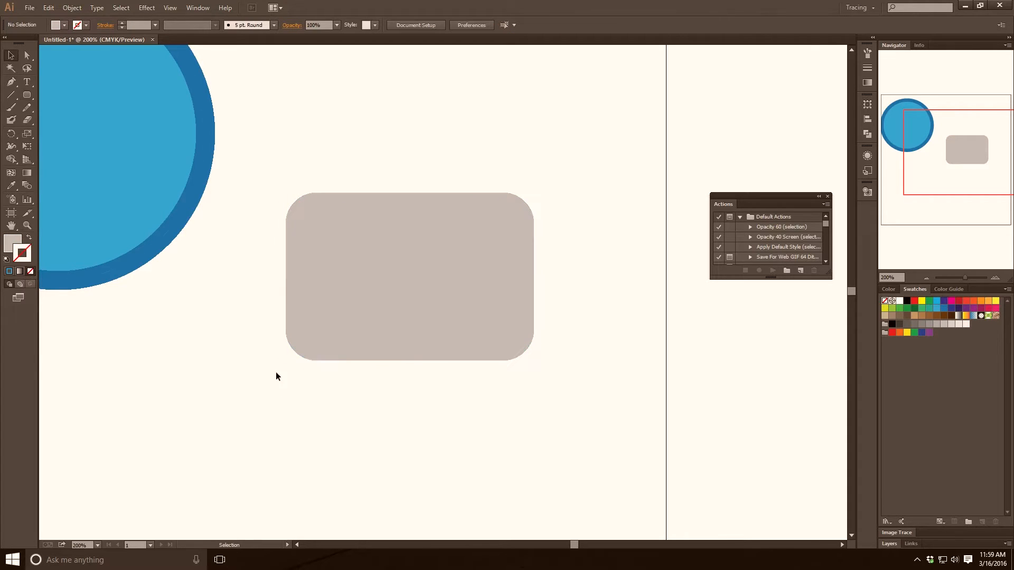
Step: Move the gray rounded rectangle below the circle to about X 247.5 px, Y 472 px, and deselect it
left_click_drag(258, 169, 330, 230)
left_click_drag(382, 288, 244, 431)
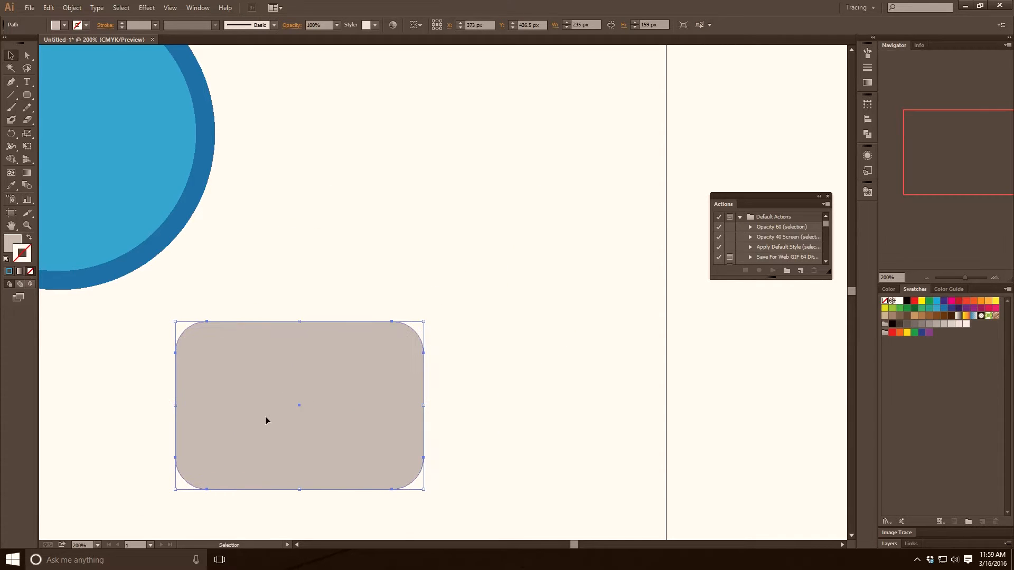
key("space")
left_click_drag(235, 473, 378, 271)
left_click_drag(442, 239, 309, 292)
left_click(481, 269)
Step: Select the whole gray rectangle, and only its top-left corner anchors with the Direct Selection tool for comparison
left_click_drag(146, 143, 235, 241)
left_click(27, 55)
left_click_drag(135, 149, 243, 205)
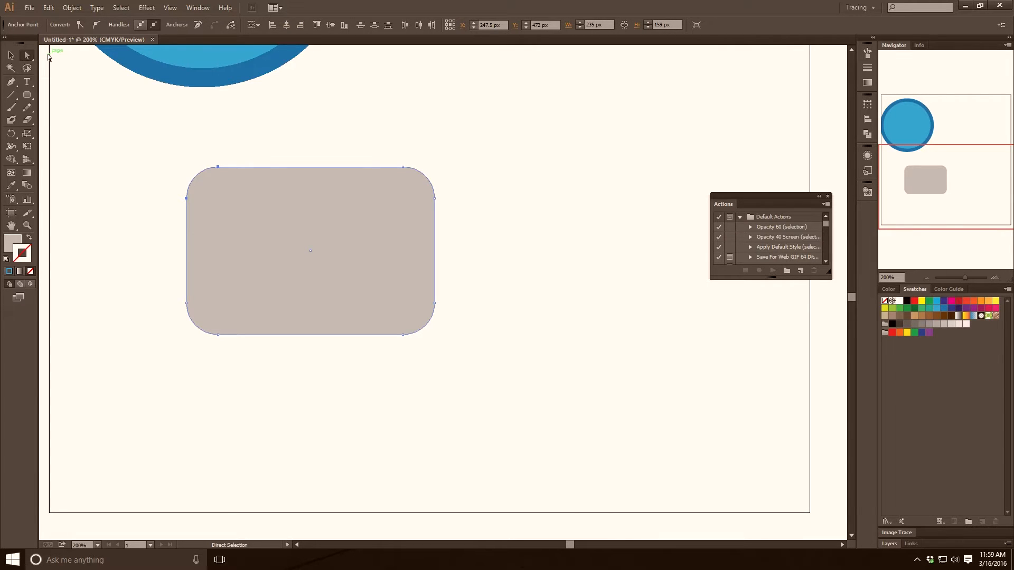
left_click_drag(149, 134, 243, 230)
Step: Move the gray rounded rectangle slightly up and left to X 238 px, Y 466.5 px
left_click(999, 490)
left_click(10, 55)
left_click_drag(369, 256, 300, 244)
Step: Select only the rectangle's two top-left corner anchors and shift them about 19 px to the left
left_click(27, 55)
left_click_drag(146, 132, 232, 198)
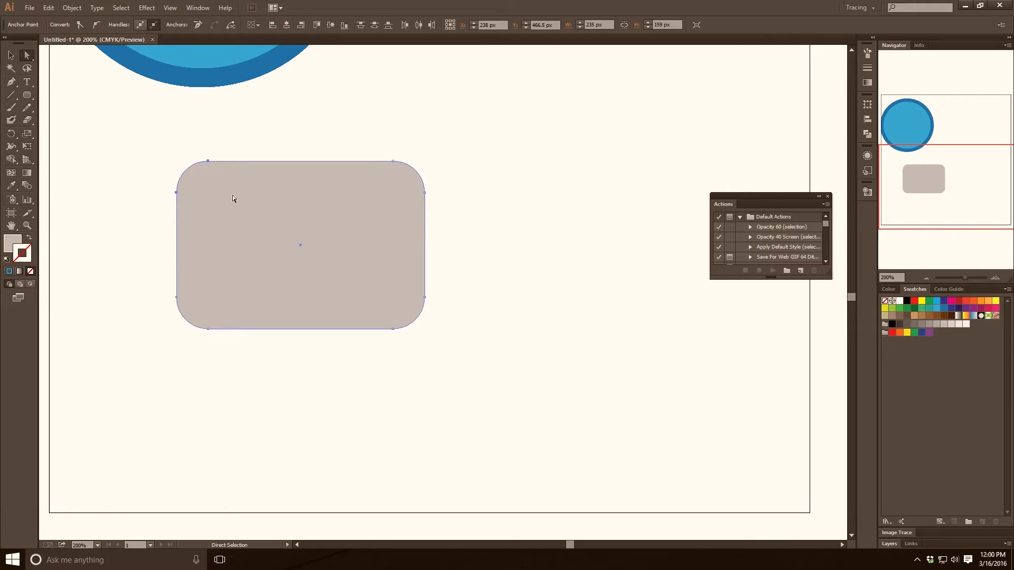
key("Left")
key("Left")
key("Left")
key("Left")
key("Left")
key("Left")
key("Left")
key("Left")
key("Left")
key("Left")
key("Left")
key("Left")
key("Left")
key("Left")
key("Left")
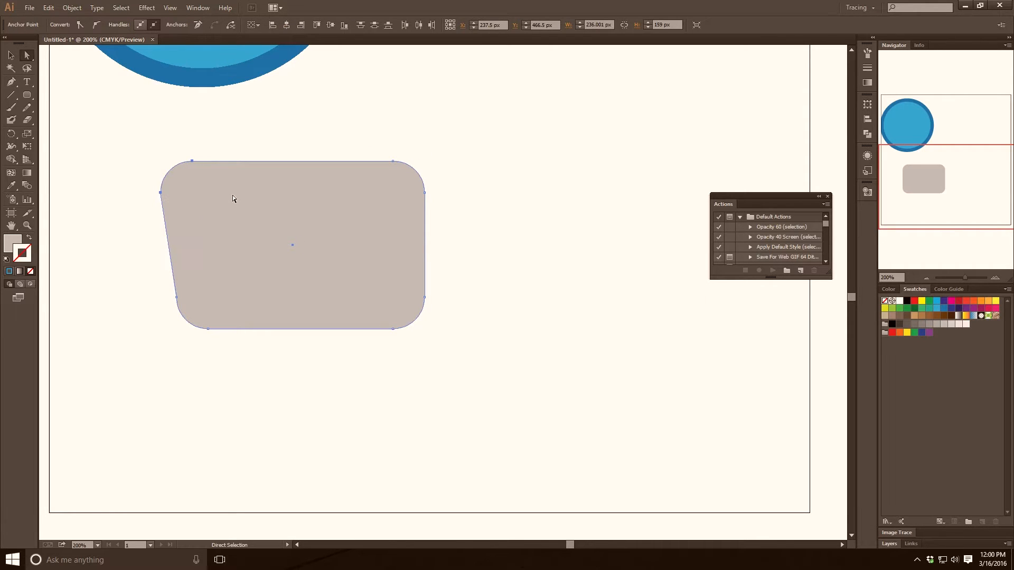
key("Left")
key("Left")
key("Left")
key("Left")
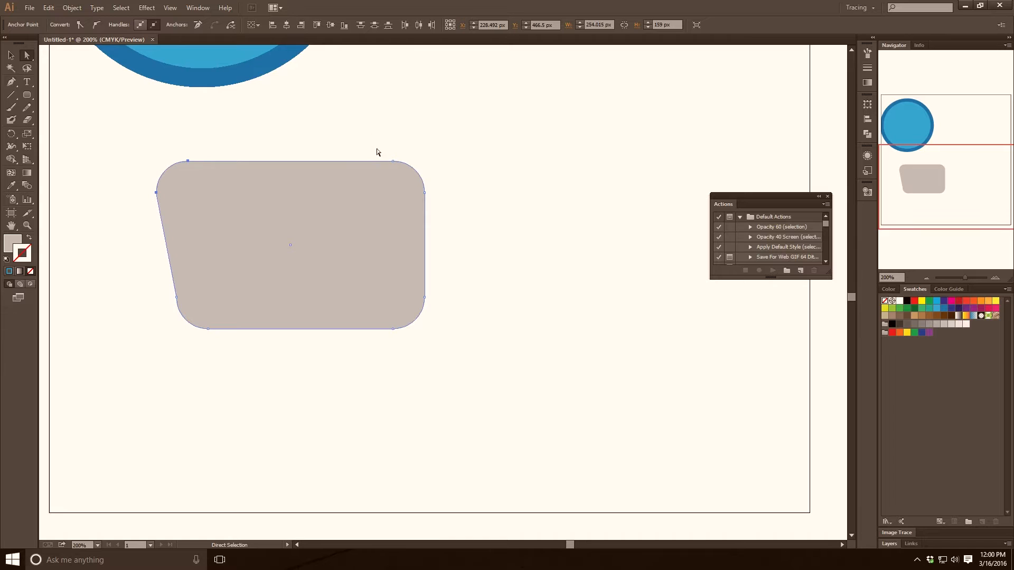
Step: Shift the rectangle's two top-right corner anchors to the right so the shape tapers toward its base, and deselect it
key("Right")
key("Right")
key("Right")
key("Right")
key("Right")
key("Right")
key("Right")
key("Right")
key("Right")
key("Right")
key("Right")
key("Right")
key("Right")
key("Right")
key("Right")
key("Right")
key("Right")
key("Right")
key("Right")
key("Right")
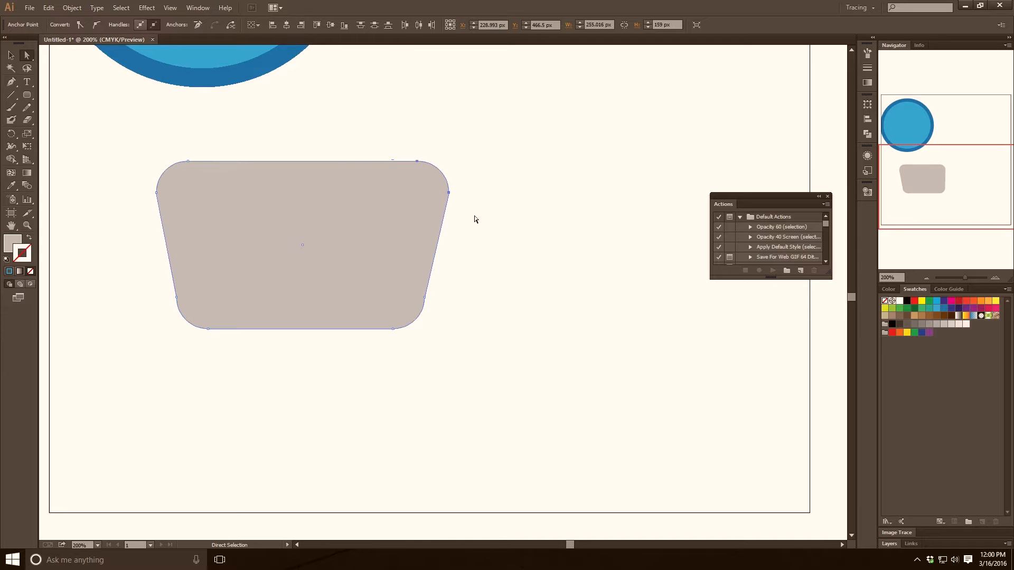
key("Right")
key("Right")
left_click(479, 342)
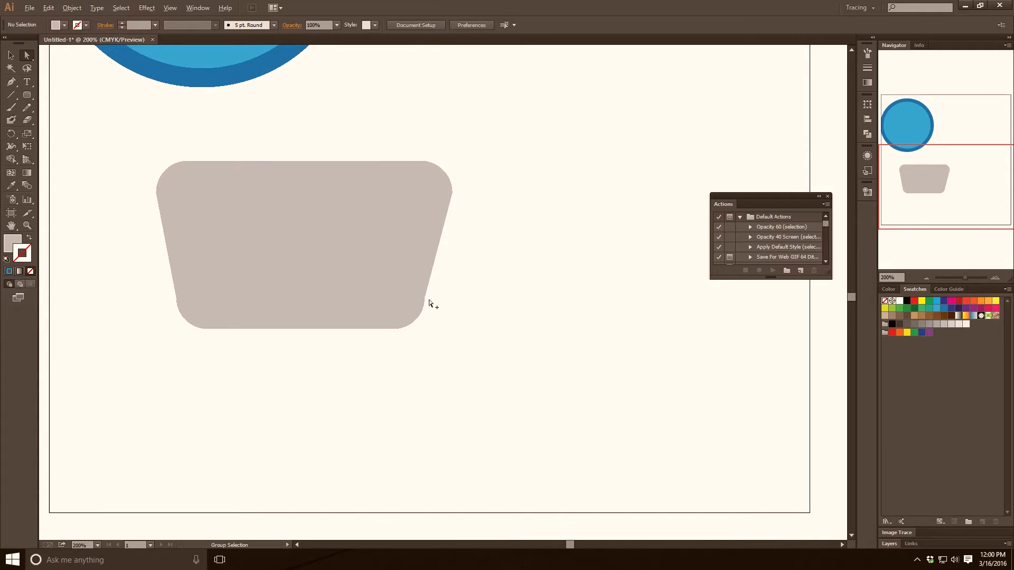
Step: Convert the anchor at the lower end of the gray shape's right side to a smooth point and deselect it
scroll(429, 303, "up", 6)
left_click_drag(430, 340, 337, 224)
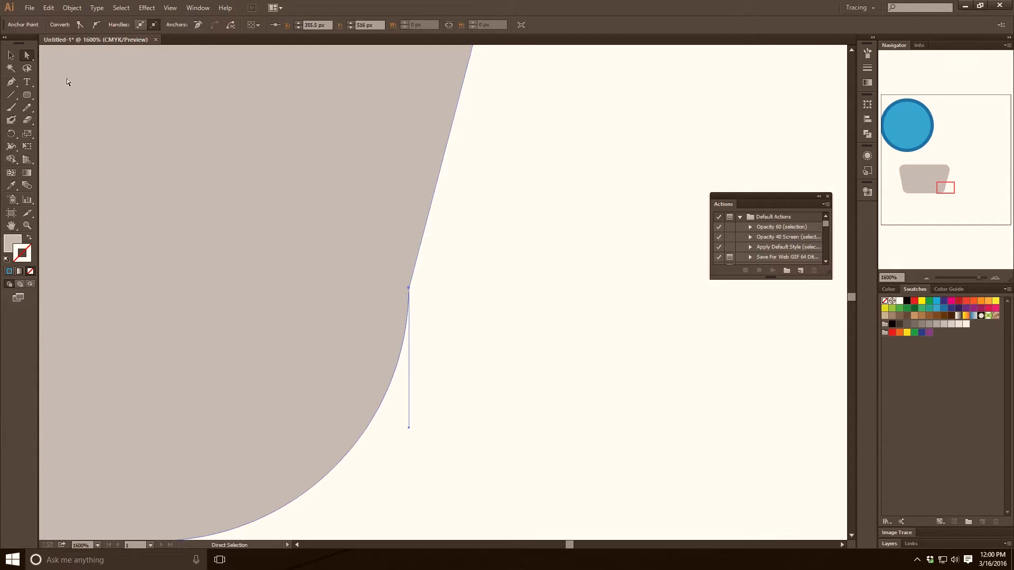
scroll(218, 167, "down", 4)
left_click_drag(219, 218, 357, 308)
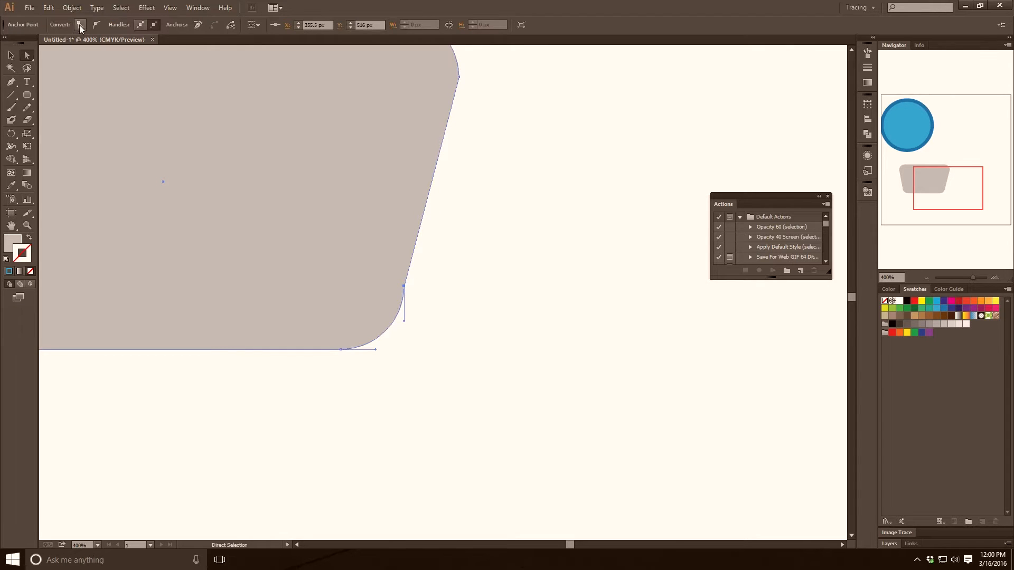
left_click_drag(404, 321, 454, 268)
key("ctrl+z")
left_click(98, 25)
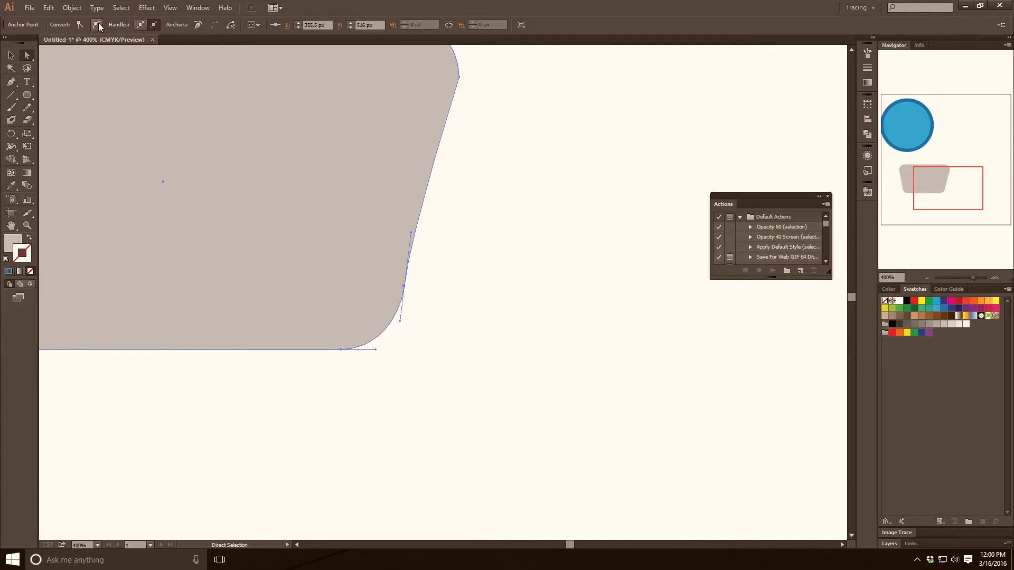
left_click(471, 273)
key("ctrl+minus")
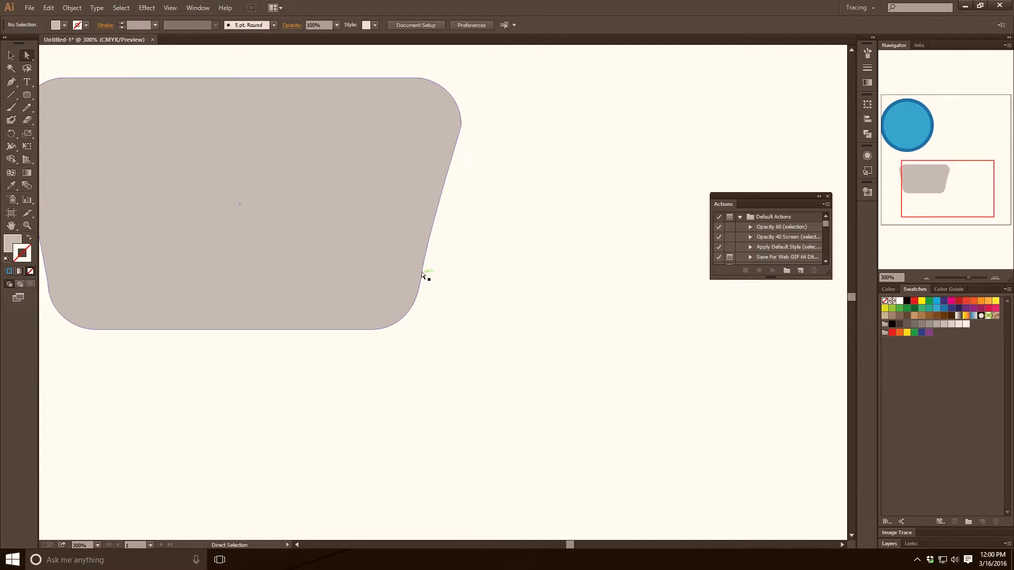
Step: Convert the anchor at the lower end of the gray shape's left side to a smooth point and deselect it
left_click_drag(362, 230, 507, 236)
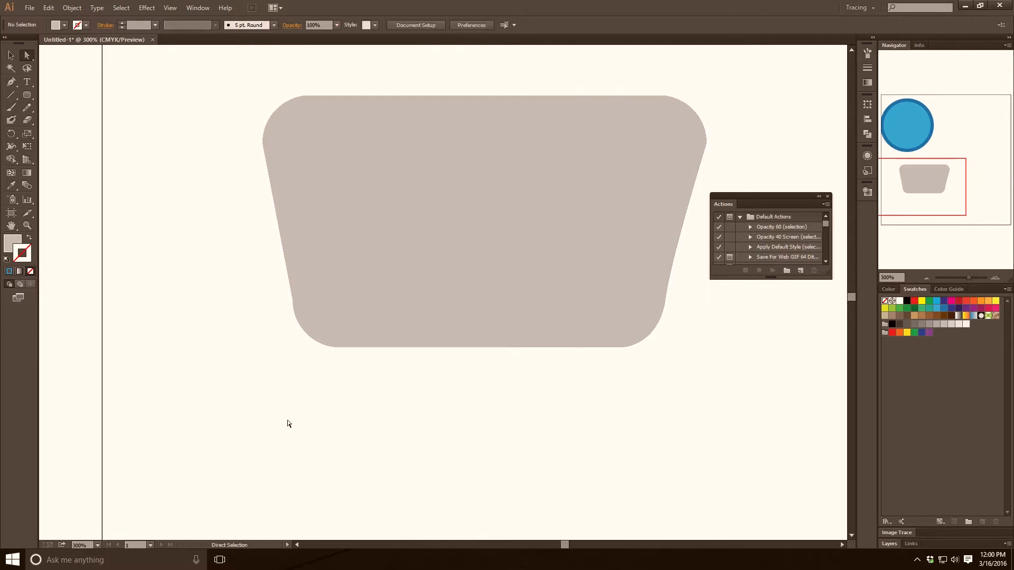
left_click(318, 321)
left_click(96, 25)
left_click(191, 365)
left_click_drag(520, 421, 437, 448)
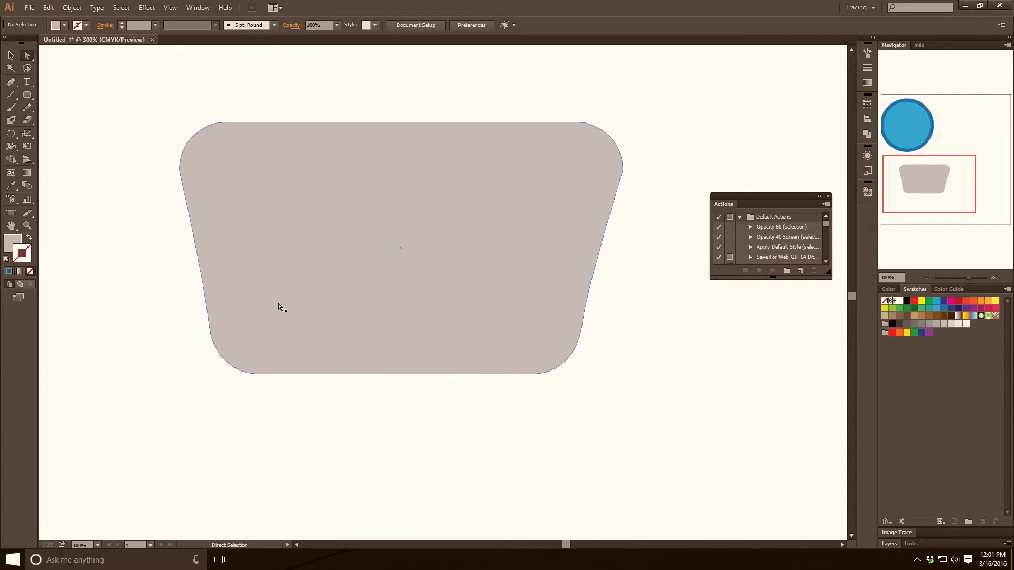
Step: Select both anchors at the upper ends of the shape's sides, convert them to smooth points, and close the obstructing Actions panel
scroll(163, 150, "up", 3)
left_click_drag(177, 176, 274, 264)
left_click_drag(377, 317, 294, 340)
scroll(294, 336, "down", 2)
left_click_drag(479, 403, 412, 366)
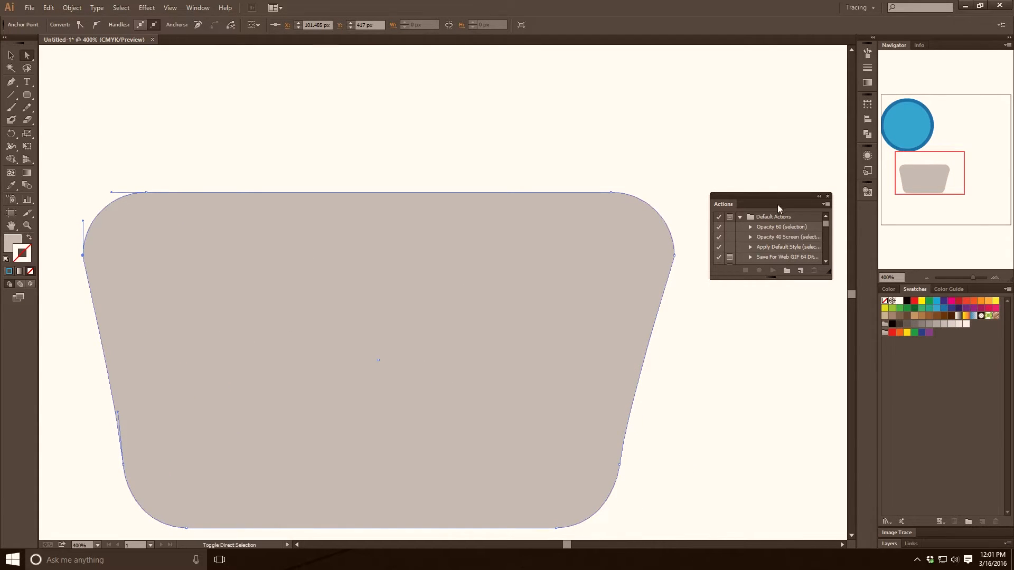
left_click(827, 196)
left_click_drag(733, 312, 663, 244)
left_click(96, 24)
left_click(197, 125)
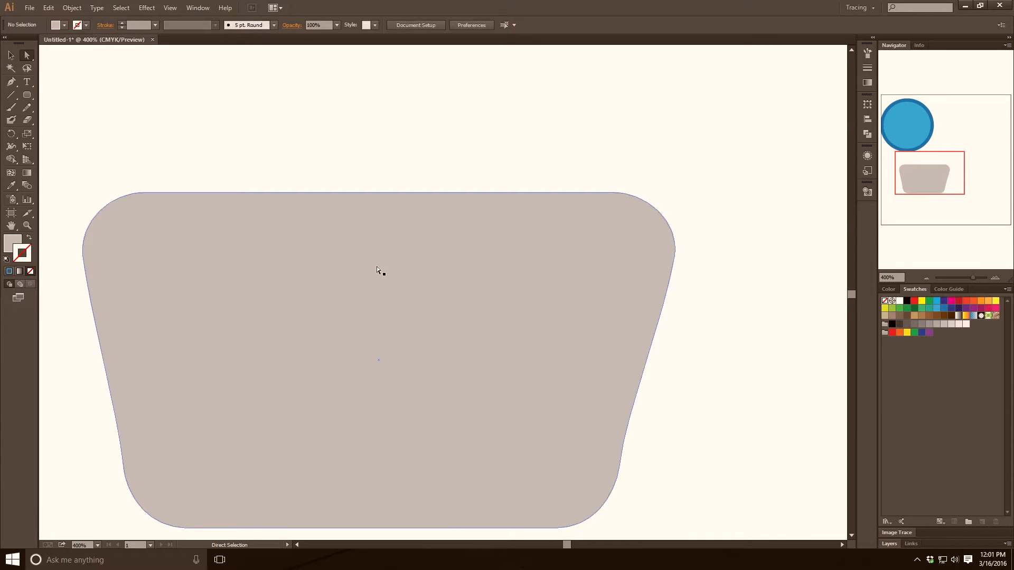
Step: Move the whole gray shape down and to the right, to about X 270.6 px, Y 516.5 px, and select it
key("space")
scroll(309, 255, "down", 3)
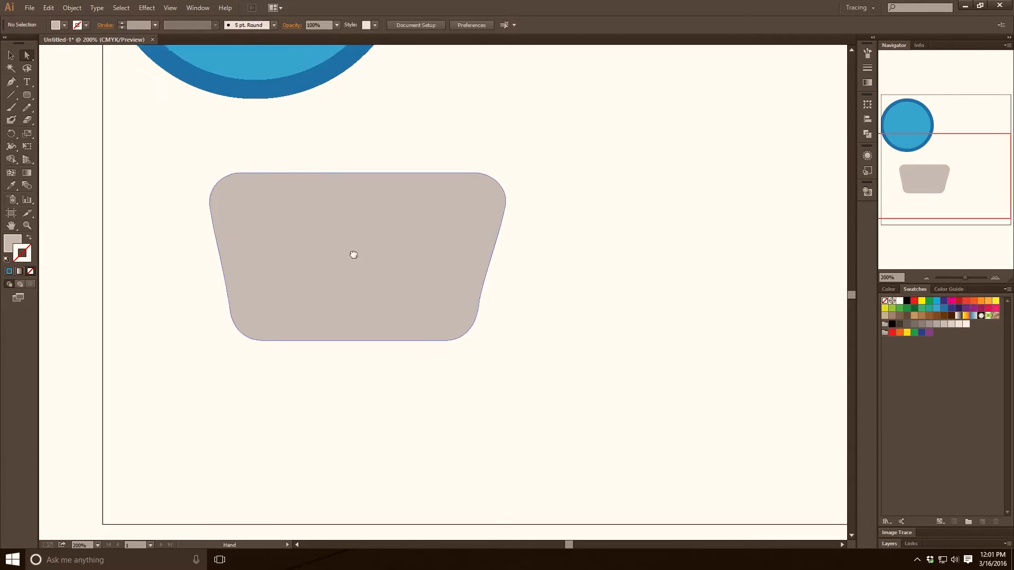
left_click_drag(385, 216, 416, 270)
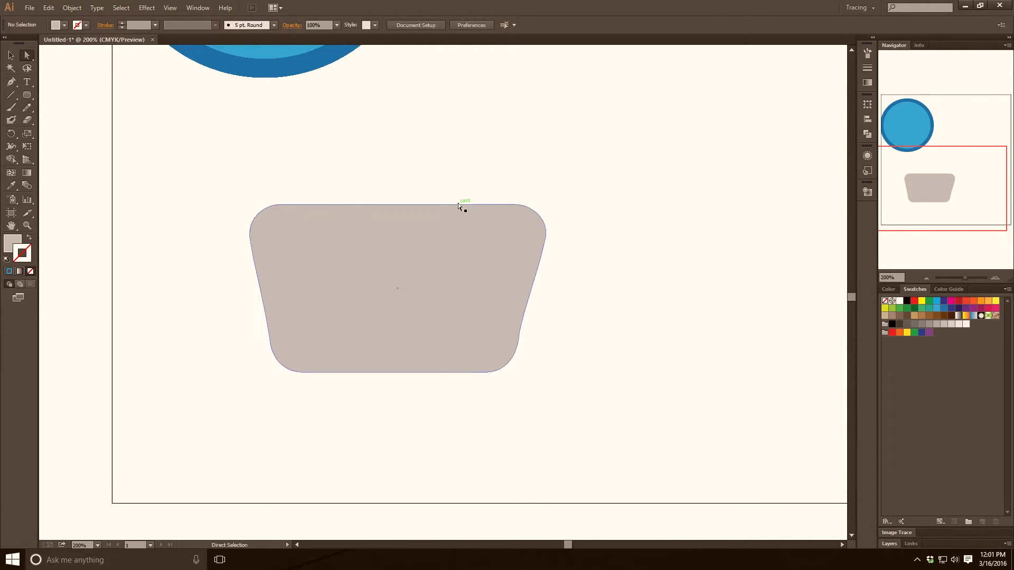
left_click(352, 231)
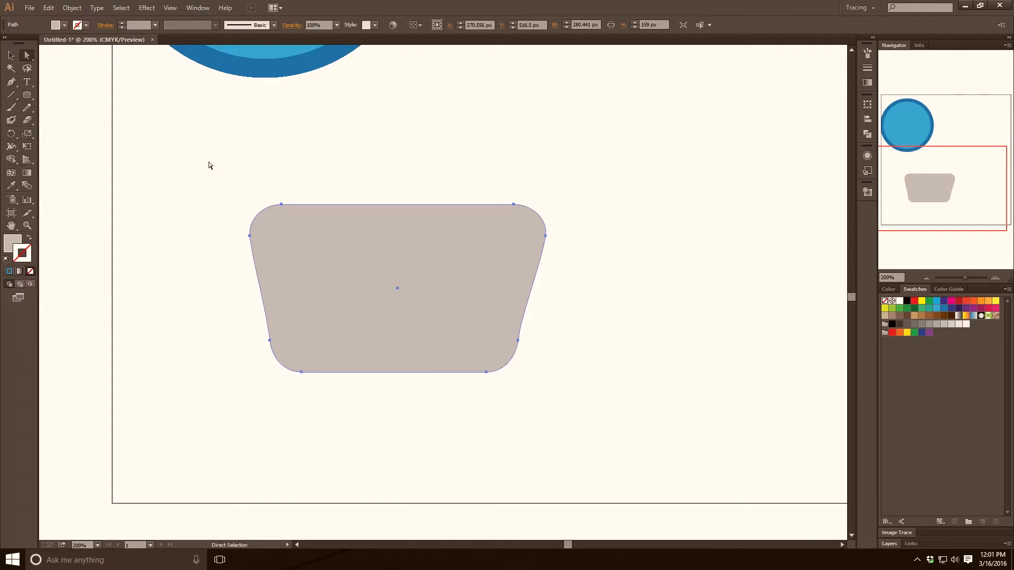
Step: Nudge only the two top-edge anchors down about 13 px to flatten the upper corners, and deselect them
left_click_drag(218, 141, 564, 212)
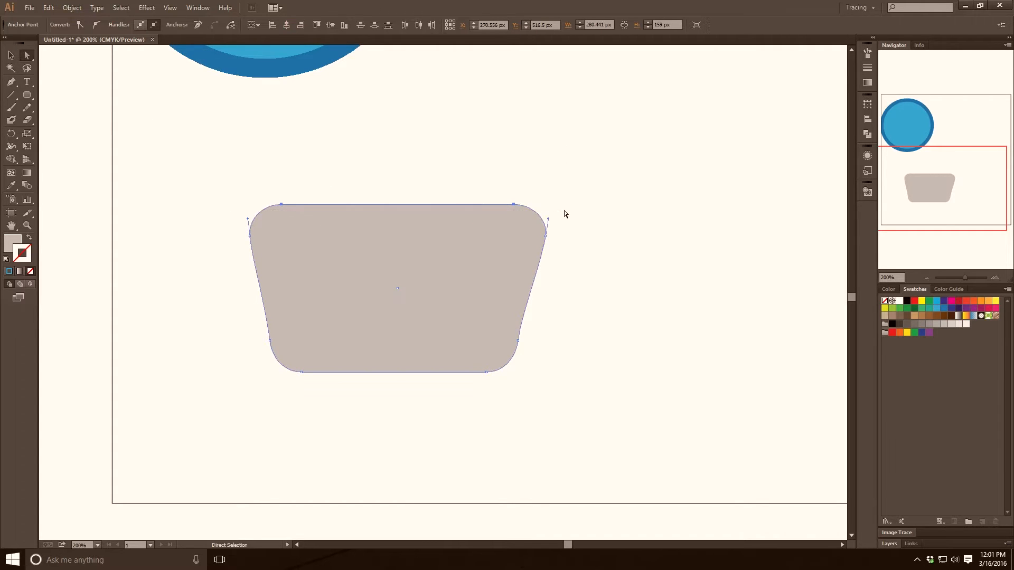
key("Down")
key("Down")
key("Down")
key("Down")
key("Down")
key("Down")
key("Down")
key("Down")
key("Down")
key("Down")
key("Down")
key("Down")
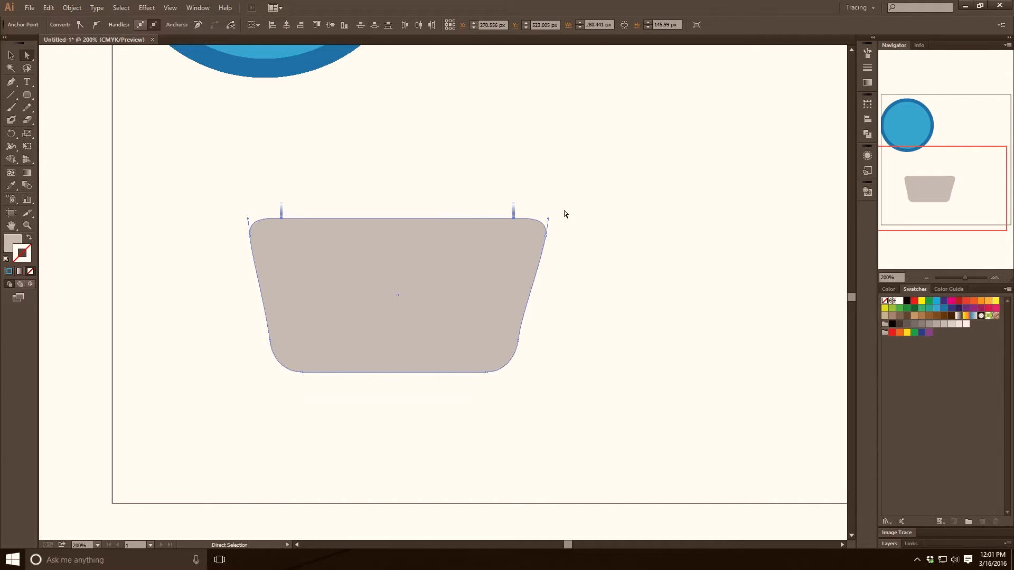
left_click(564, 214)
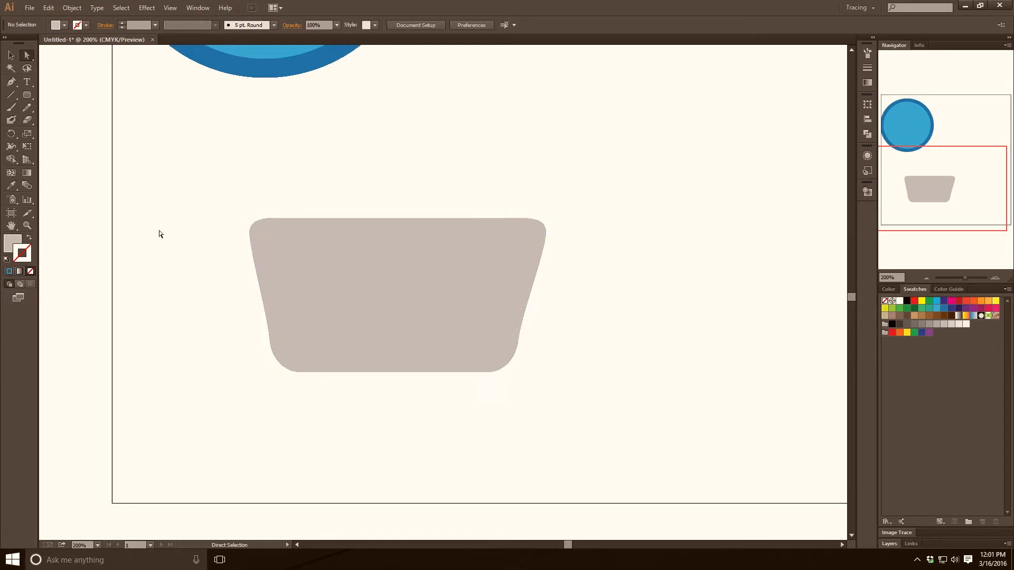
Step: Draw a circle about 21 px wide over the shape's top-left corner, with a dark gray fill and no stroke
left_click(27, 95)
left_click(27, 95)
left_click(65, 119)
left_click_drag(243, 218, 263, 231)
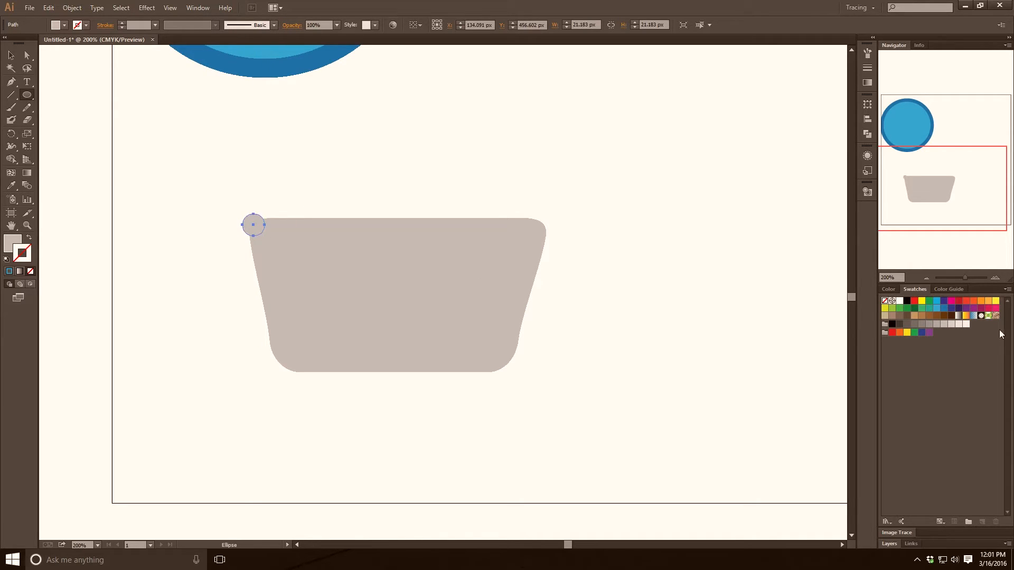
left_click(899, 323)
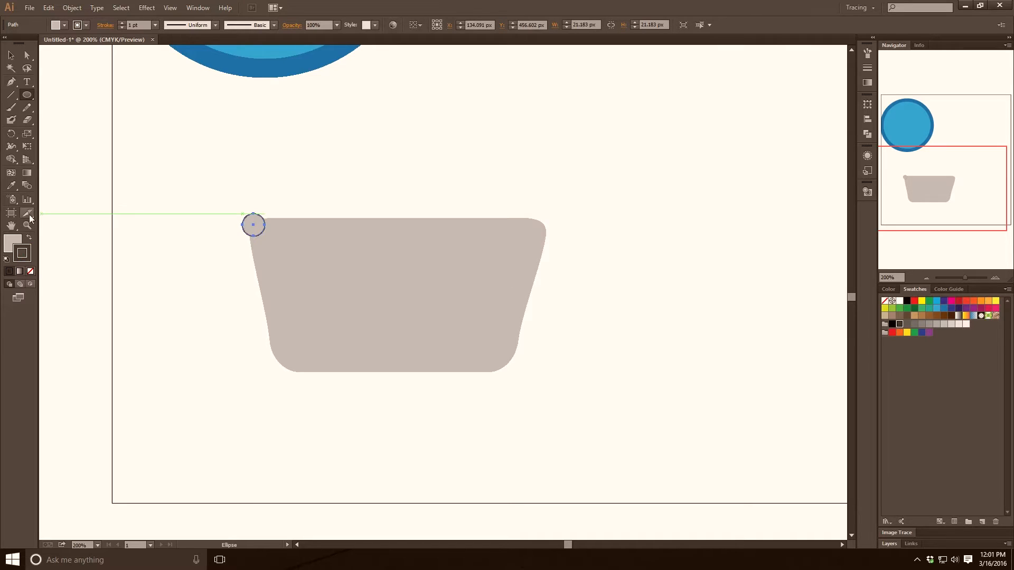
left_click(30, 236)
left_click(32, 272)
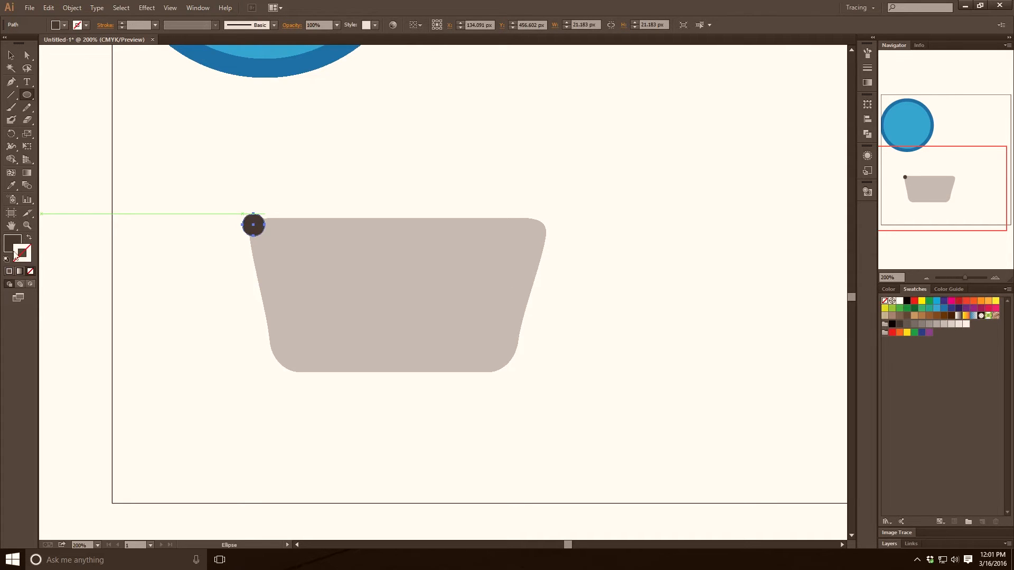
Step: Move the small dark circle slightly down and right into the shape's top-left corner, and delete it
left_click(11, 55)
left_click(244, 362)
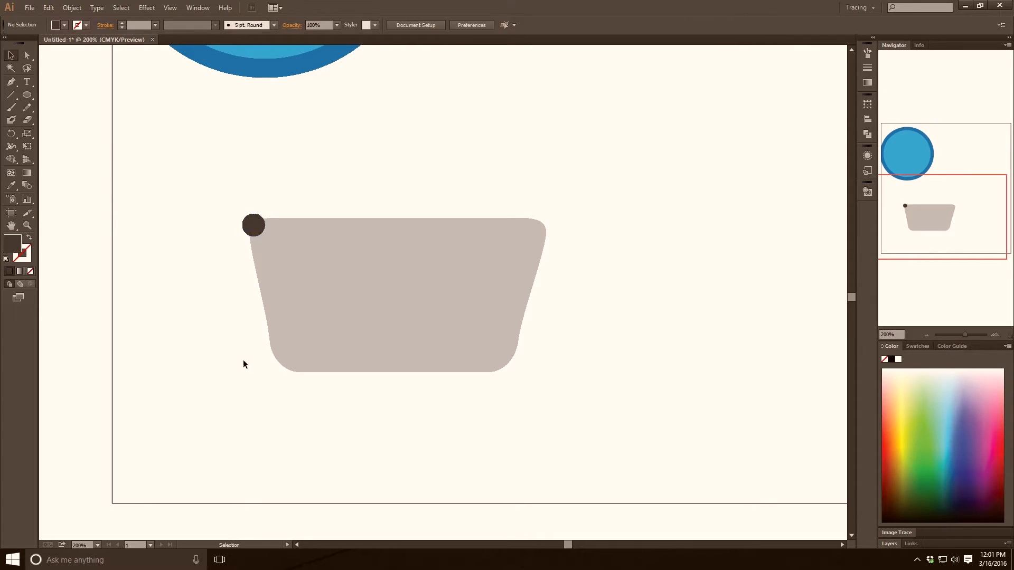
mouse_move(257, 228)
left_mouse_down()
mouse_move(247, 229)
mouse_move(263, 235)
left_mouse_up()
left_click(129, 321)
left_click(259, 232)
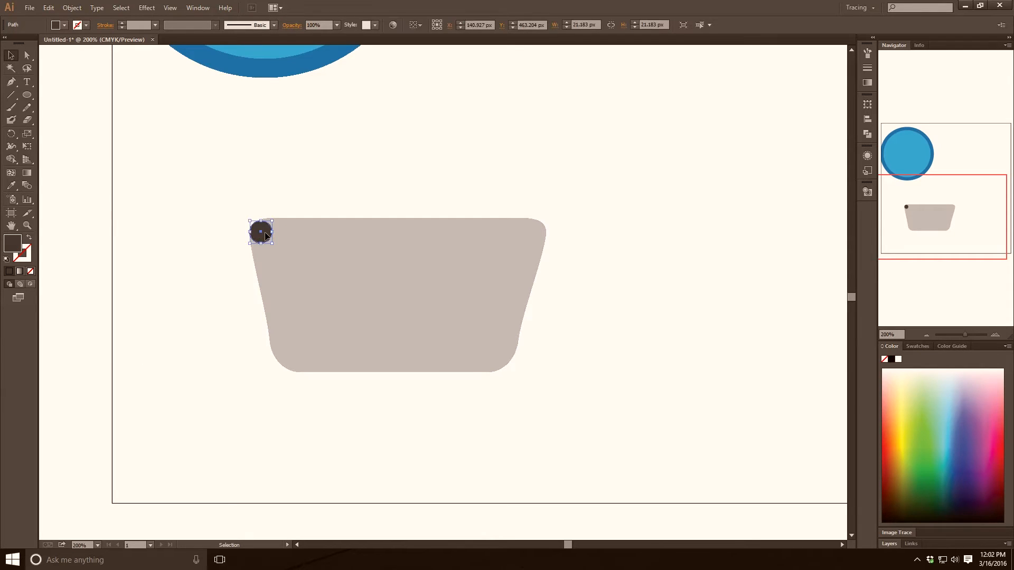
key("Delete")
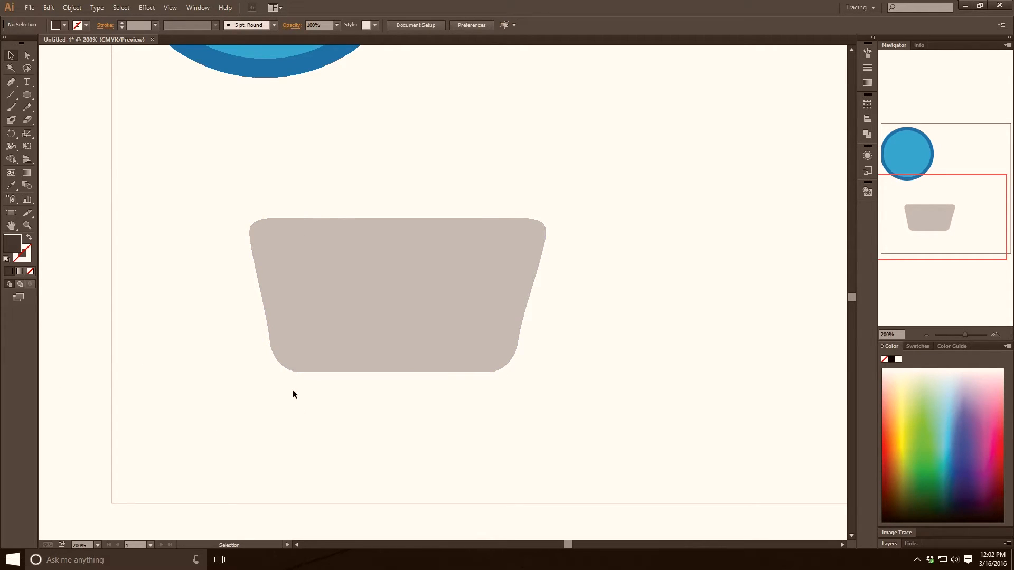
Step: Duplicate the gray shape about 411 px horizontally to the right, delete the copy, and dismiss the desktop notification
scroll(336, 268, "up", 2)
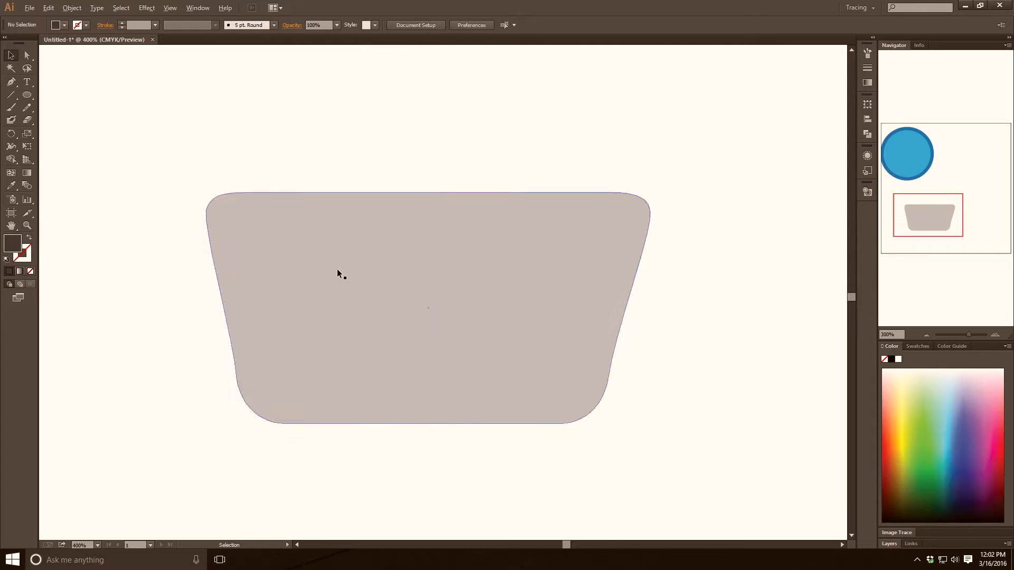
left_click_drag(521, 354, 482, 309)
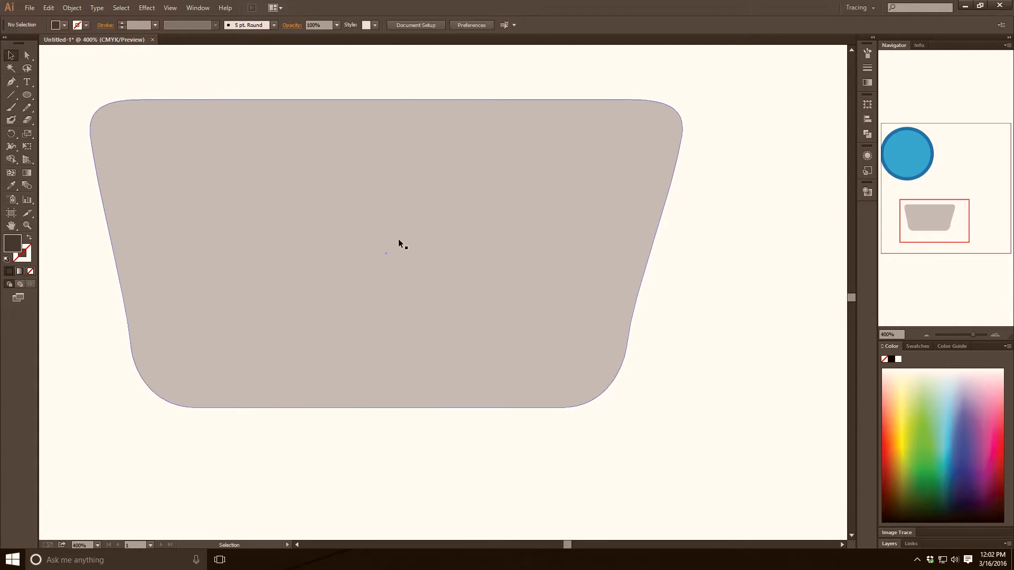
scroll(380, 217, "down", 3)
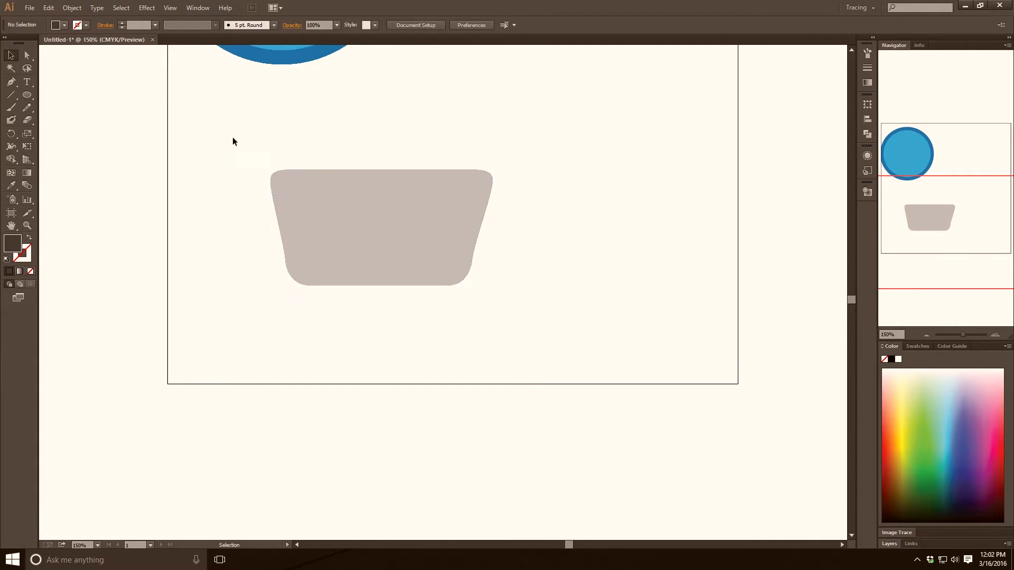
left_click_drag(232, 140, 652, 323)
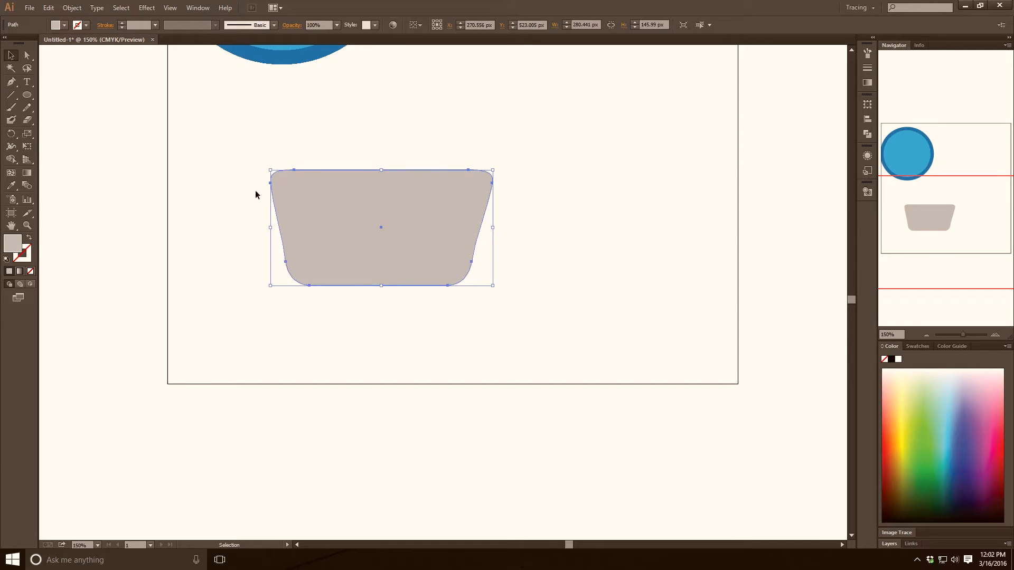
left_click_drag(341, 220, 666, 221)
left_click(591, 334)
left_click(701, 219)
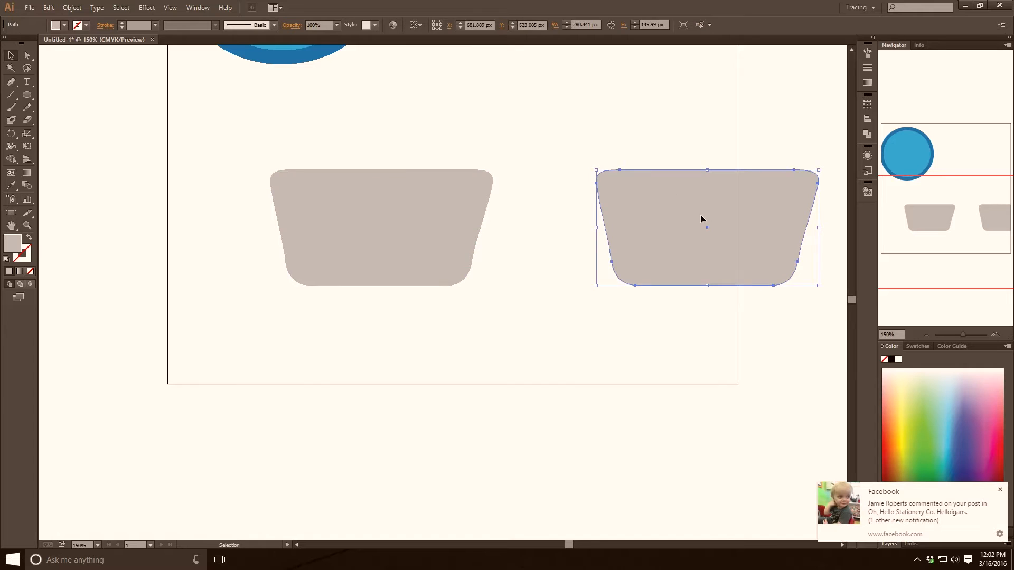
key("Delete")
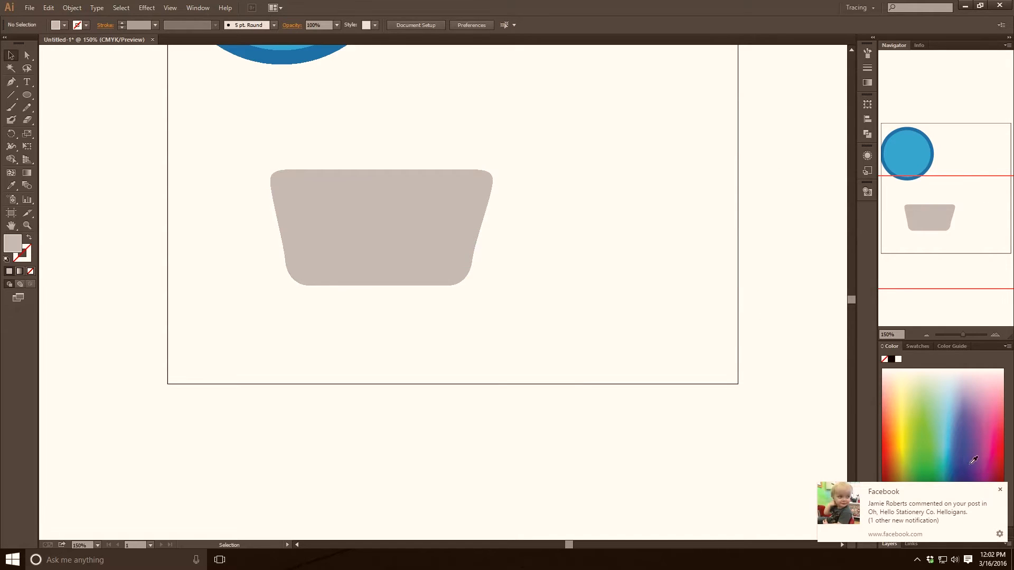
left_click(1003, 492)
Step: Draw a narrow vertical rounded rectangle about 6.75 by 35.75 px inside the shape's upper-left area and fill it white
scroll(345, 230, "up", 3)
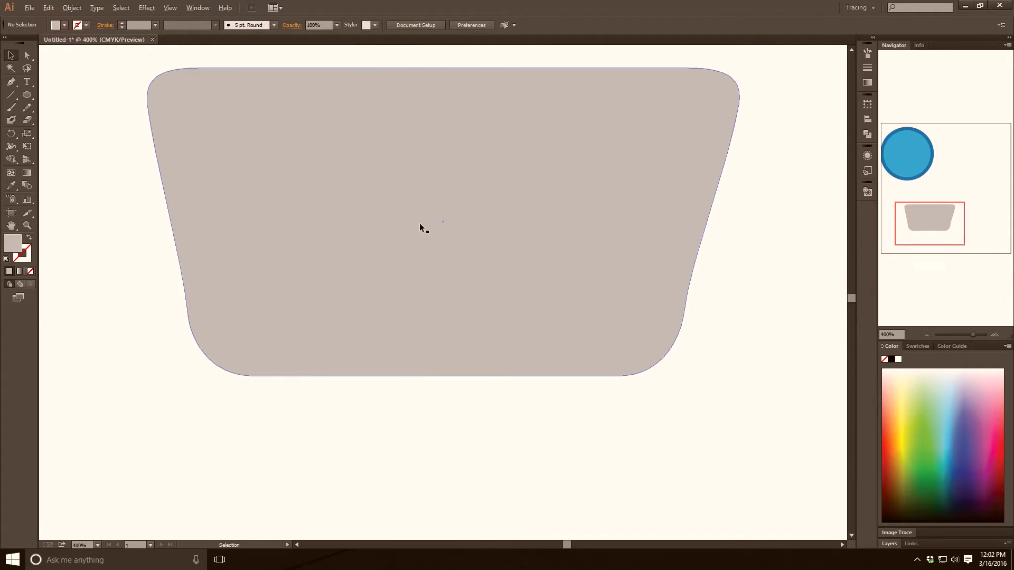
left_click_drag(465, 133, 419, 210)
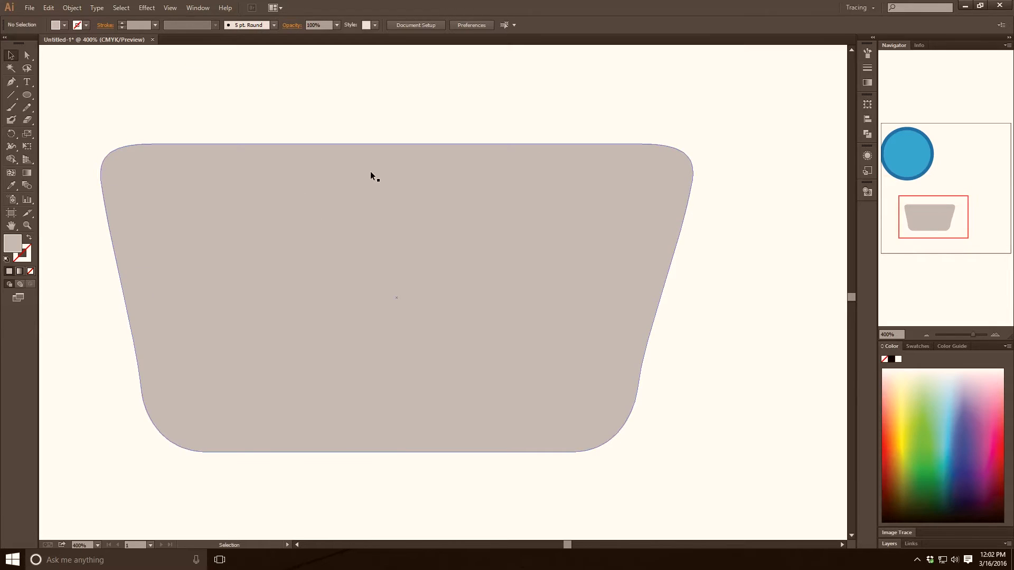
left_click(27, 95)
left_click_drag(27, 95, 80, 108)
left_click_drag(164, 203, 182, 272)
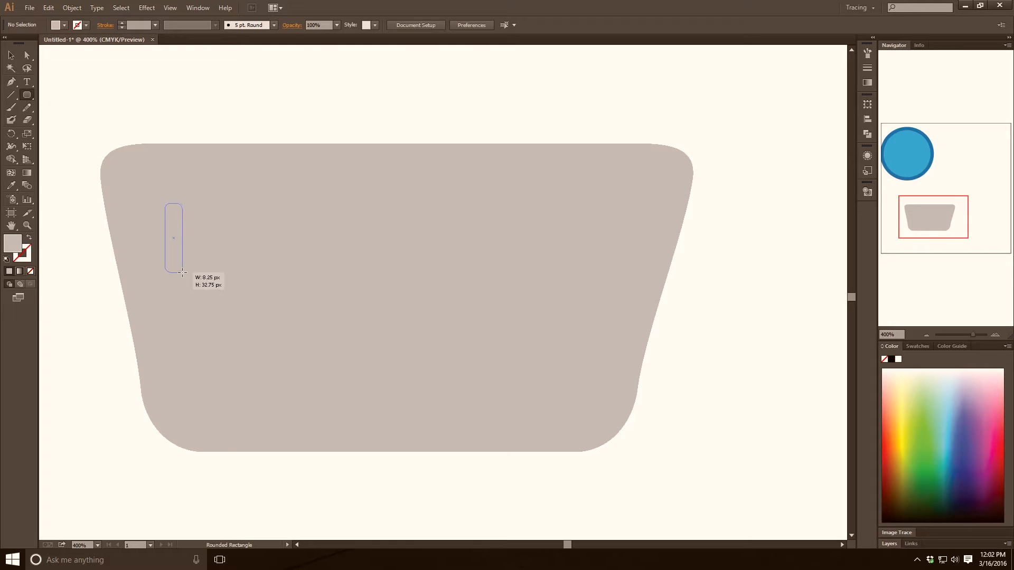
mouse_move(182, 272)
left_mouse_down()
mouse_move(205, 269)
mouse_move(178, 279)
left_mouse_up()
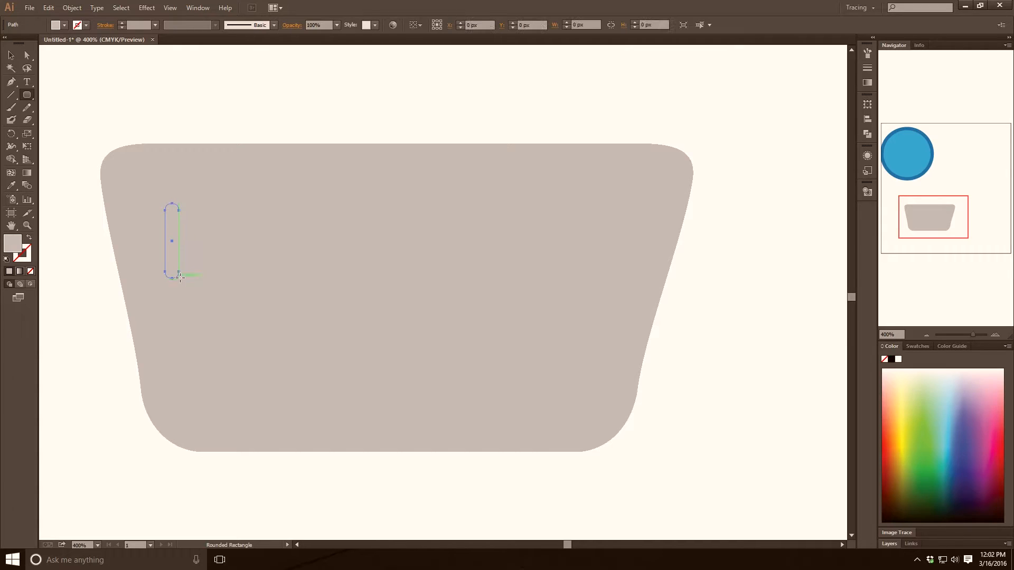
left_click(915, 346)
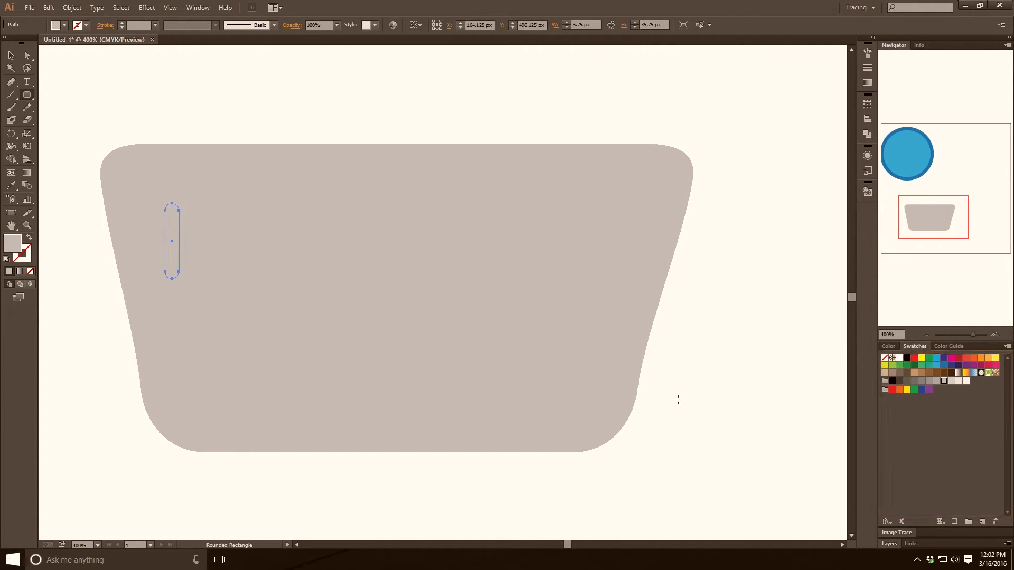
left_click(899, 358)
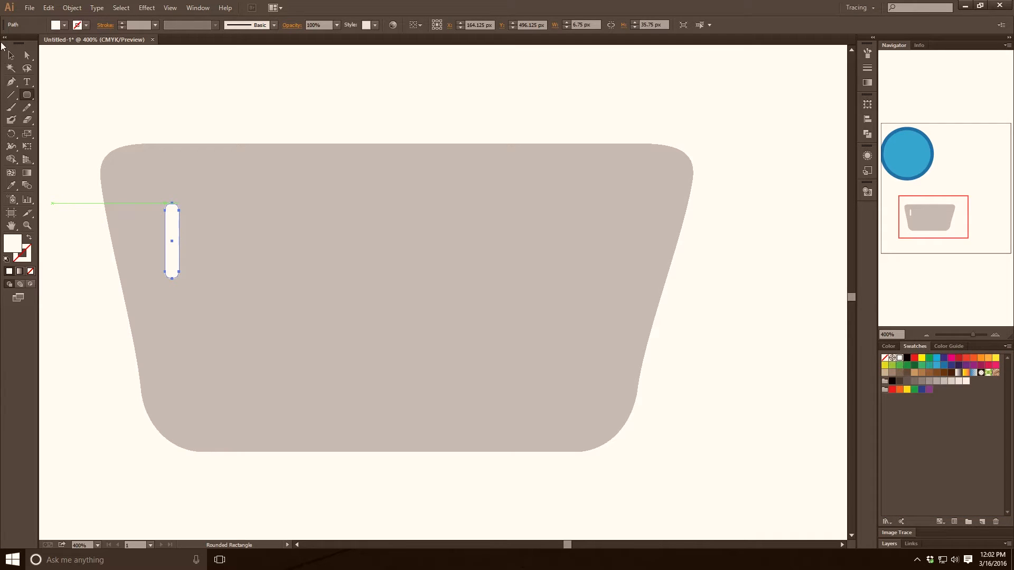
Step: Tilt the white slot to follow the shape's left side and position it at about X 154.1 px, Y 487.4 px
left_click(11, 55)
left_click(213, 99)
left_click_drag(179, 255, 159, 243)
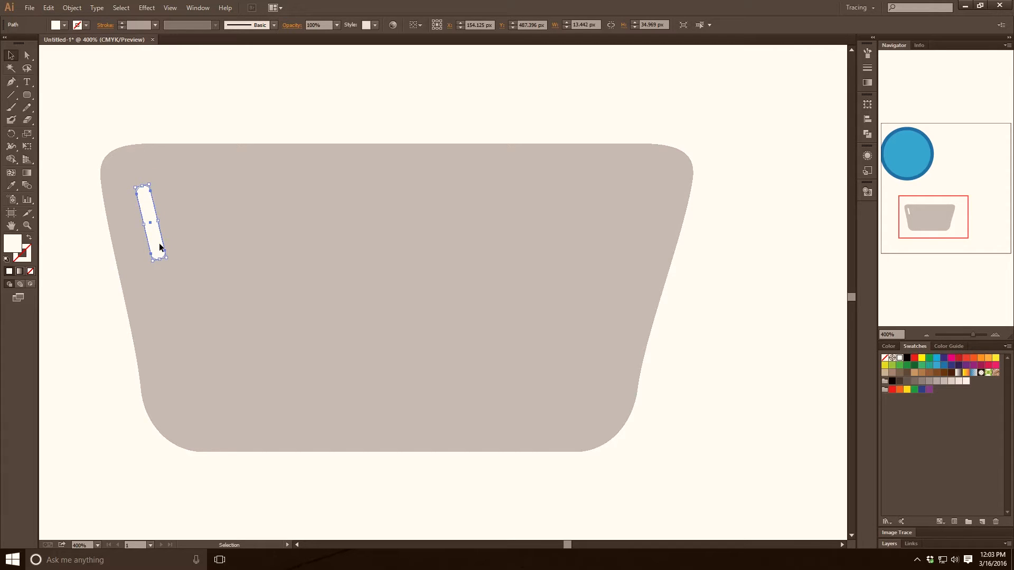
Step: Copy the white slot 233 px horizontally to the opposite side of the basket and reflect the copy across the vertical axis
left_click_drag(160, 246, 652, 251)
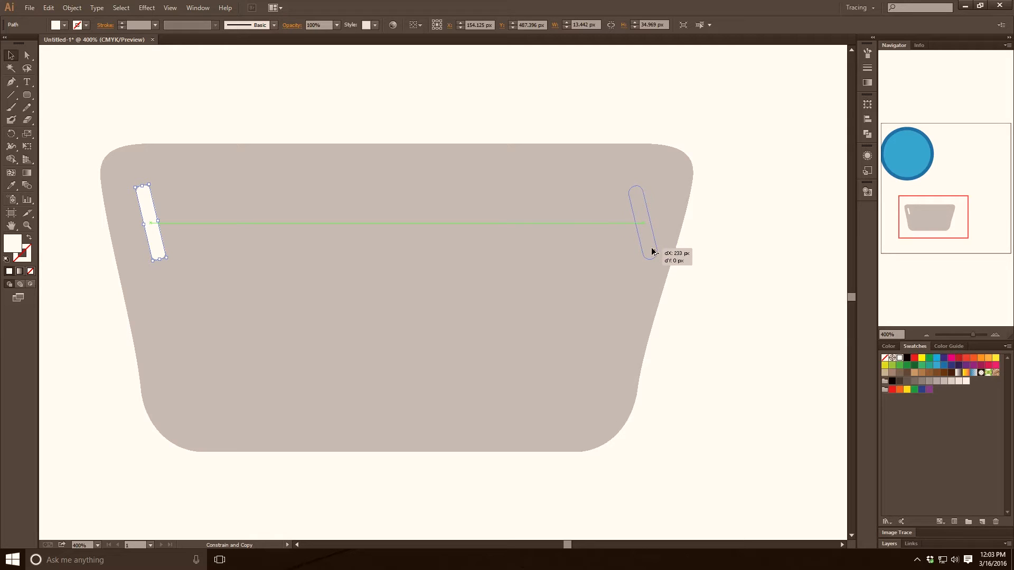
left_click_drag(653, 251, 652, 251)
right_click(649, 246)
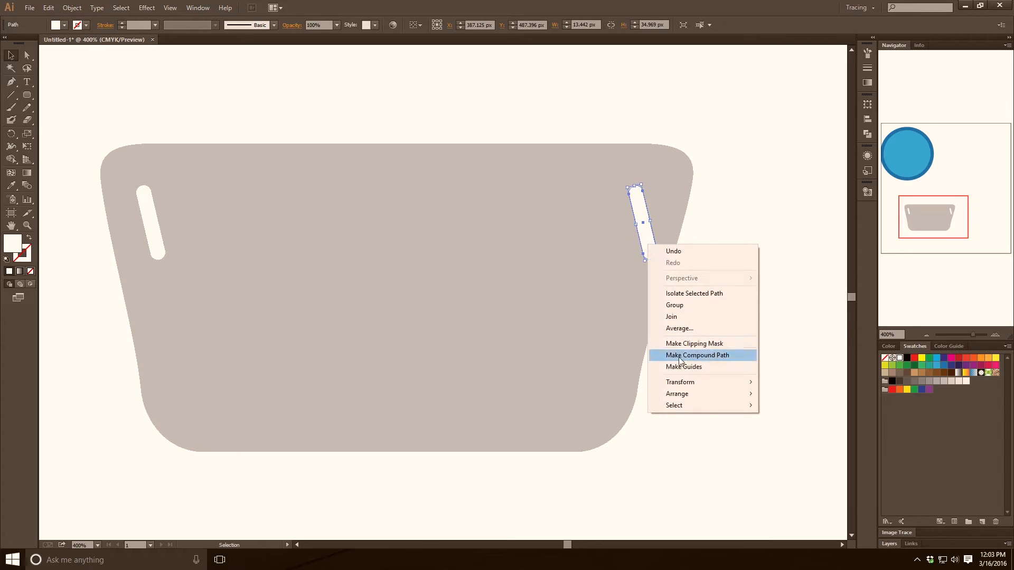
mouse_move(681, 382)
left_click(577, 422)
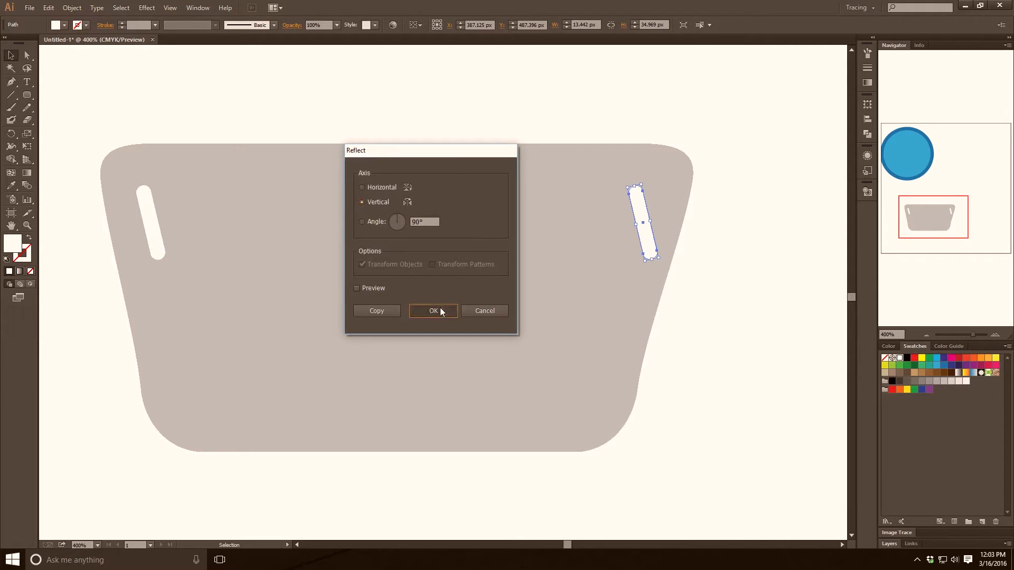
left_click(435, 311)
Step: Shift the mirrored slot slightly toward the basket's right edge, to about X 390.4 px, keeping it level with the original
left_click(732, 223)
left_click_drag(643, 238, 651, 238)
left_click(798, 289)
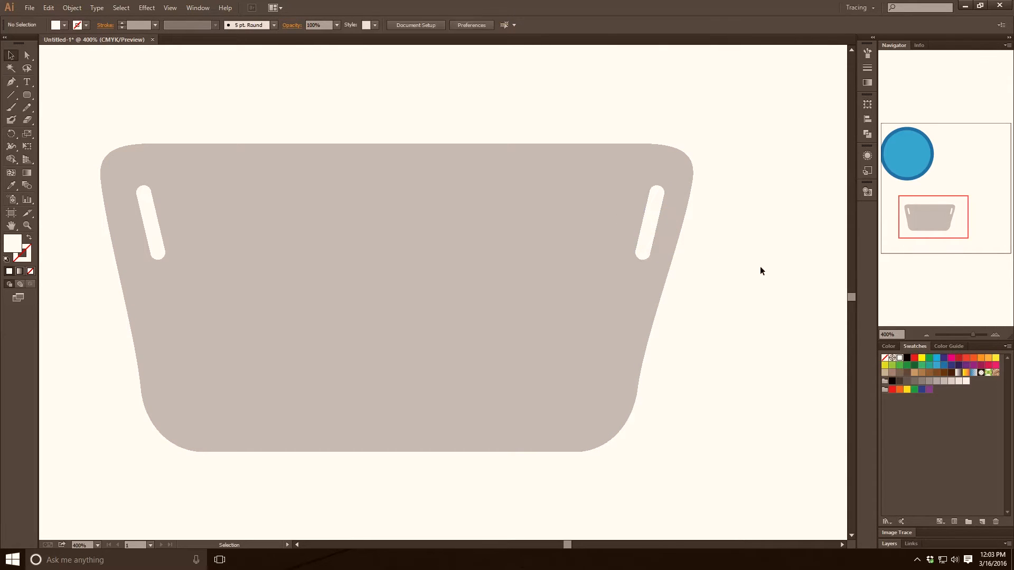
Step: With both white slots selected, set the blend spacing to Specified Steps with 8 steps
left_click(643, 232)
left_click(153, 221, "shift")
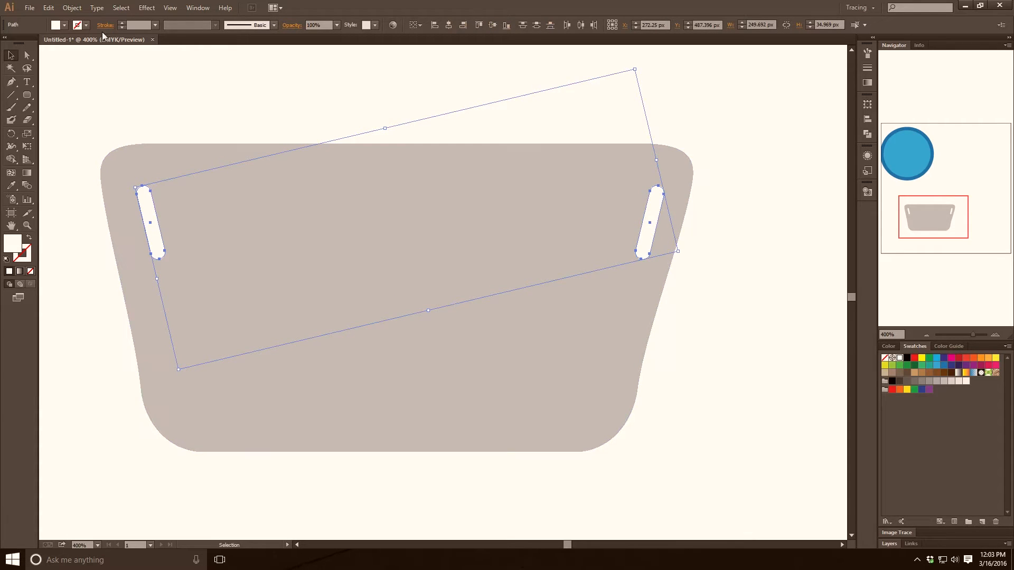
left_click(74, 8)
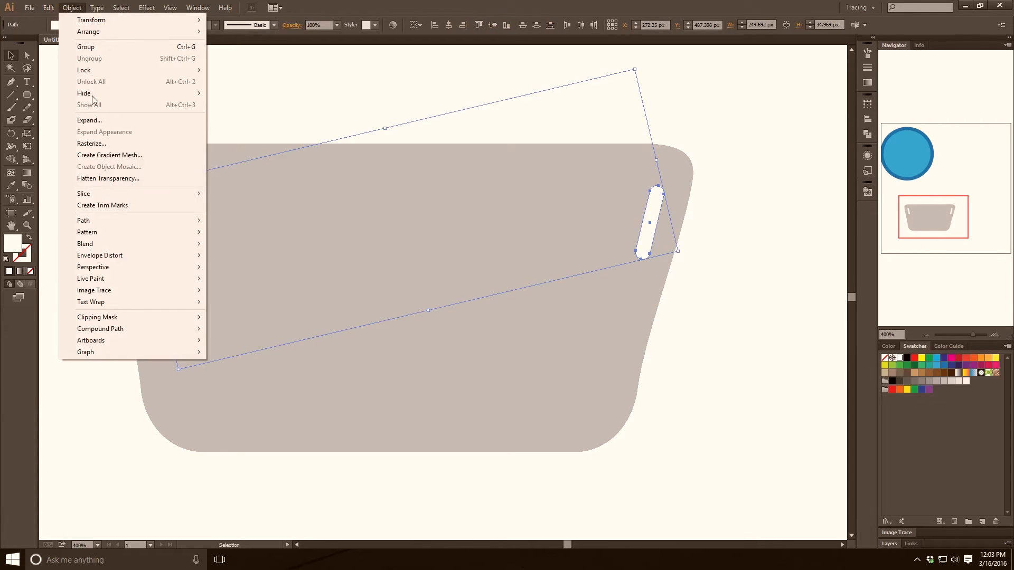
mouse_move(99, 243)
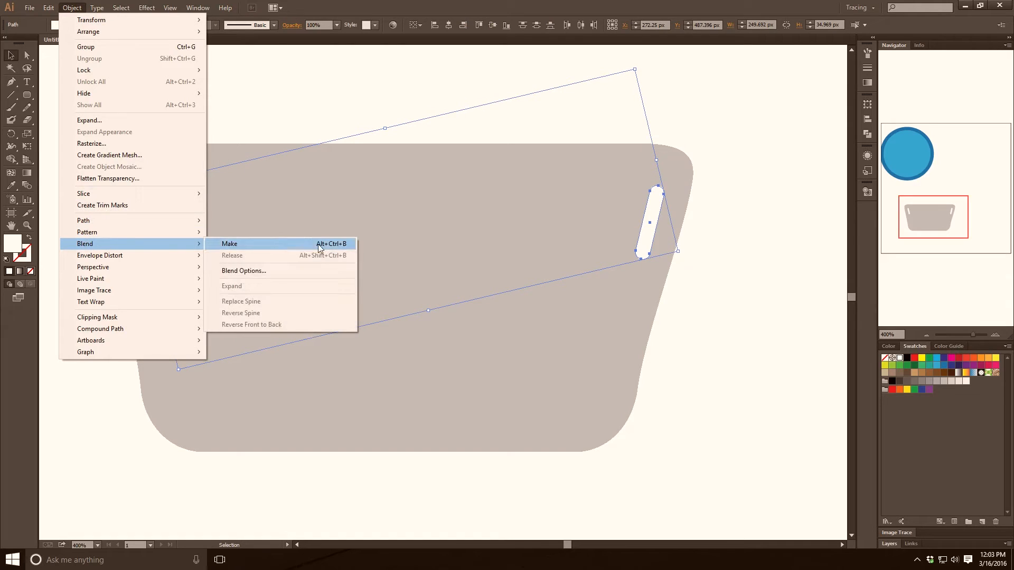
left_click(275, 272)
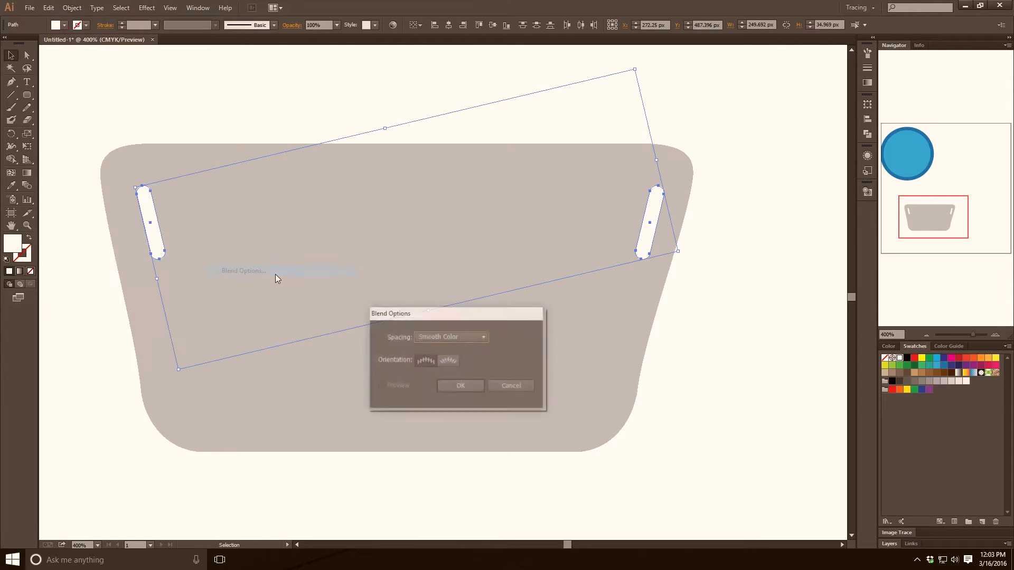
left_click(433, 340)
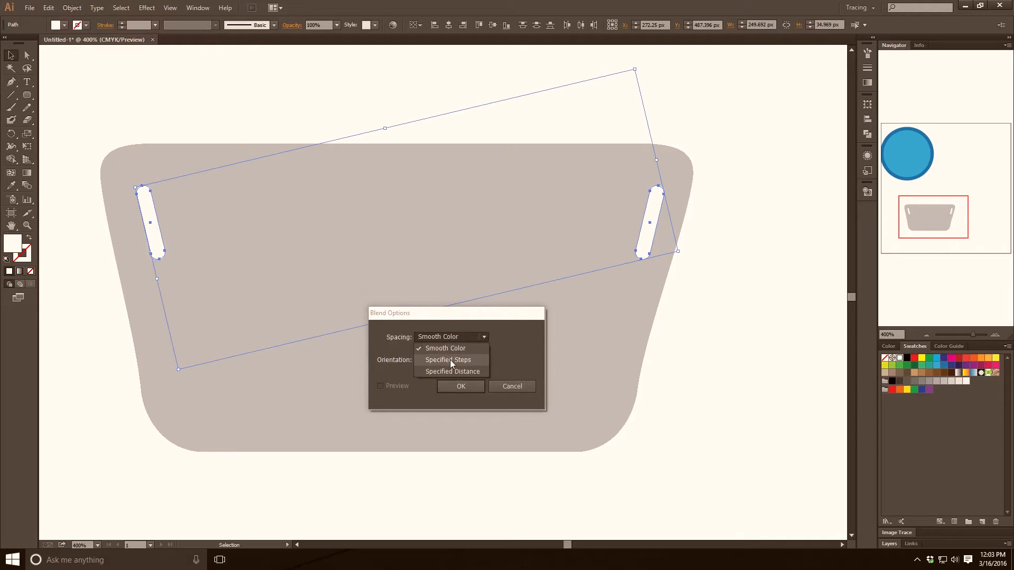
left_click(449, 360)
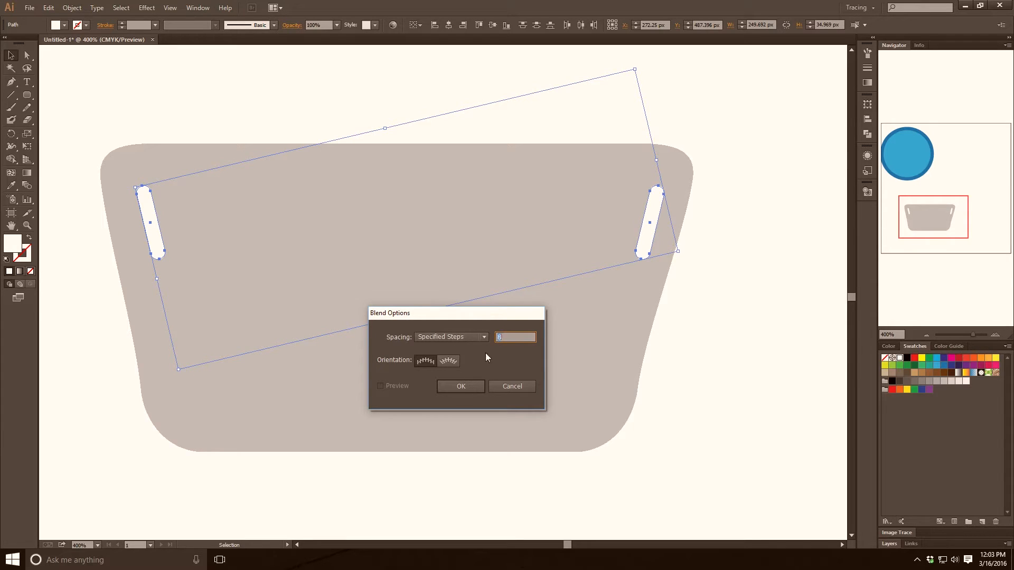
left_click(467, 386)
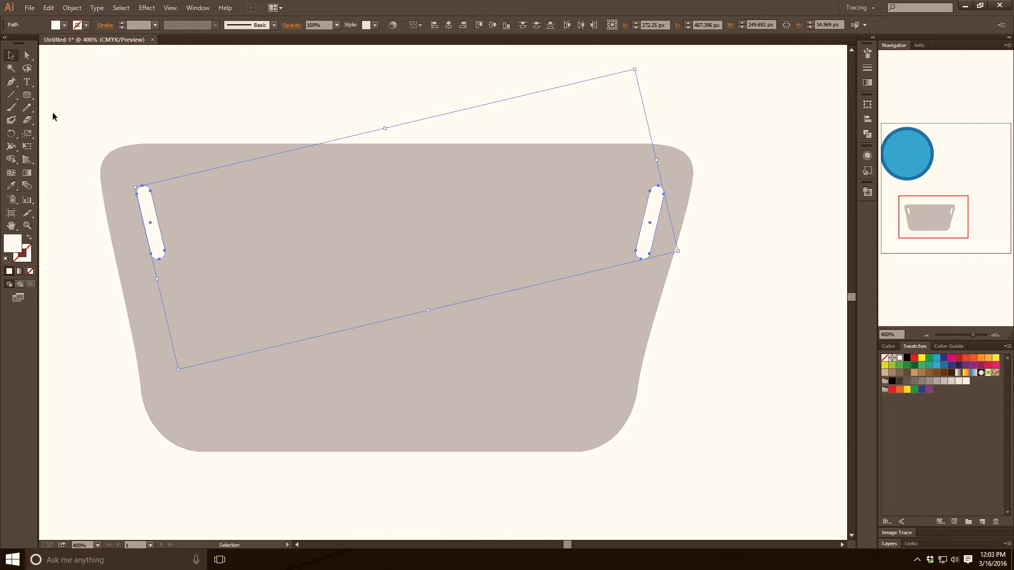
Step: Make a blend between the two end slots to fill the basket's upper row with intermediate slots
left_click(82, 9)
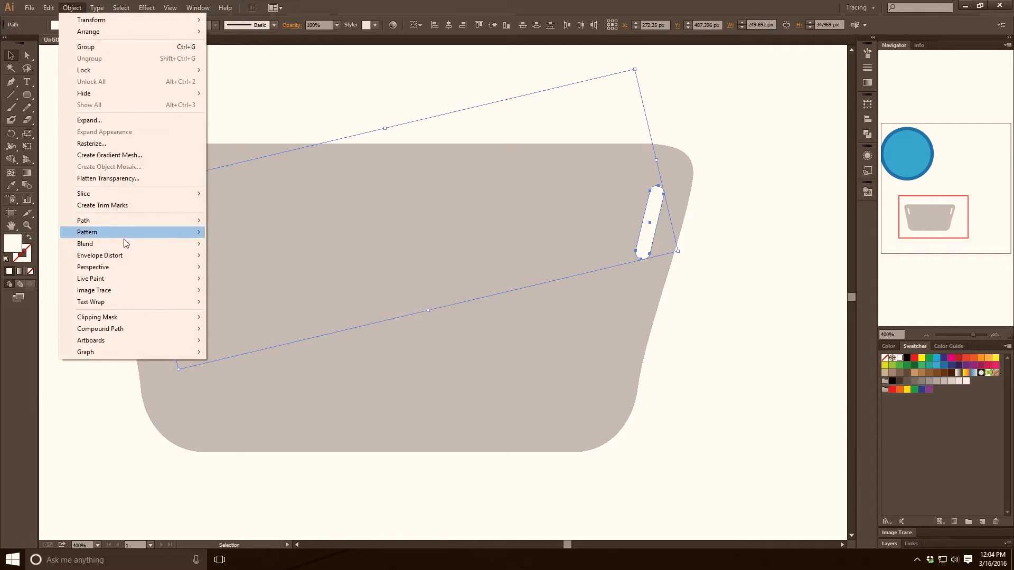
mouse_move(124, 240)
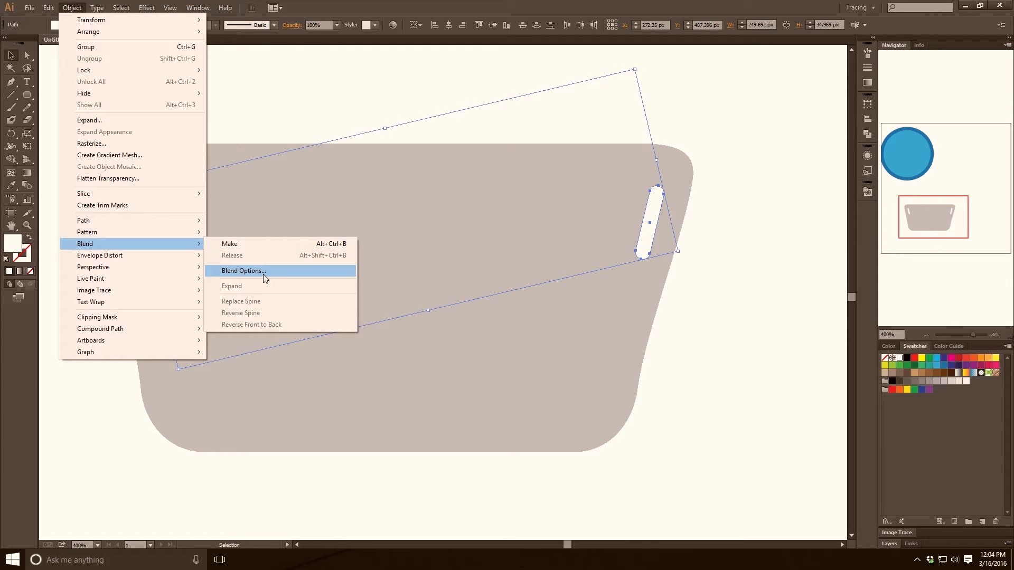
left_click(262, 241)
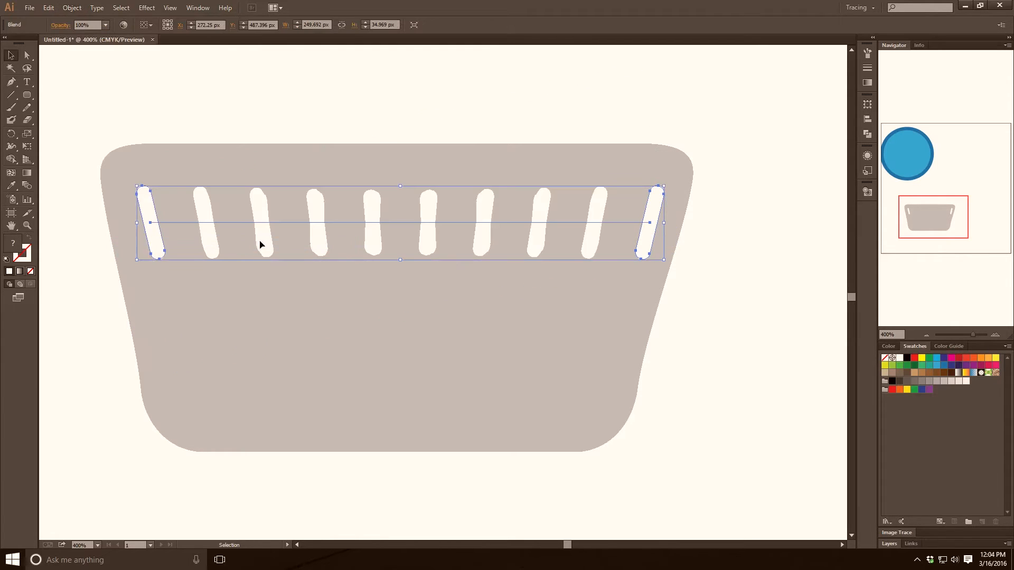
left_click(252, 126)
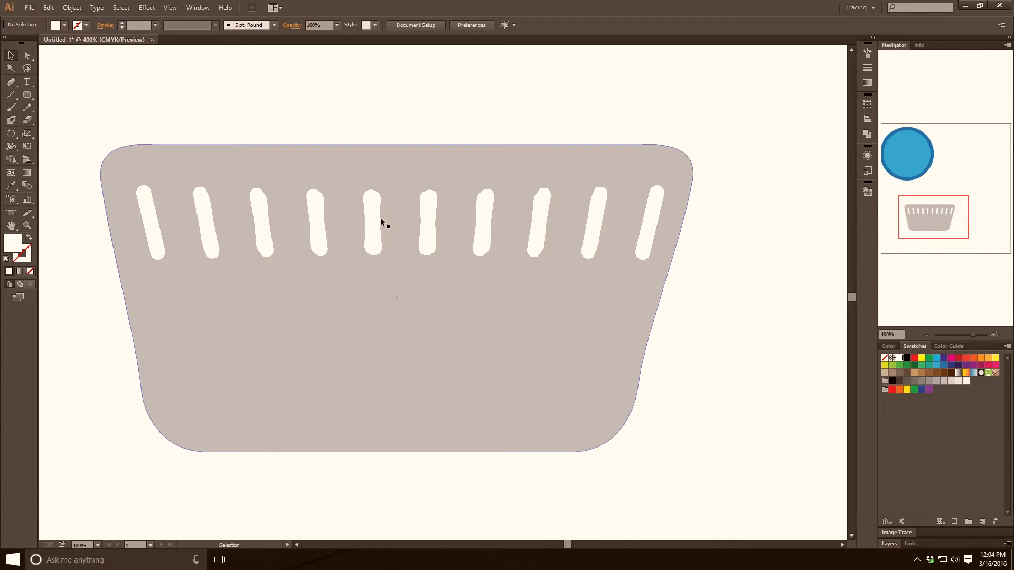
Step: Examine which slots in the blended row can be selected individually, using Direct Selection on both end slots
left_click(484, 217)
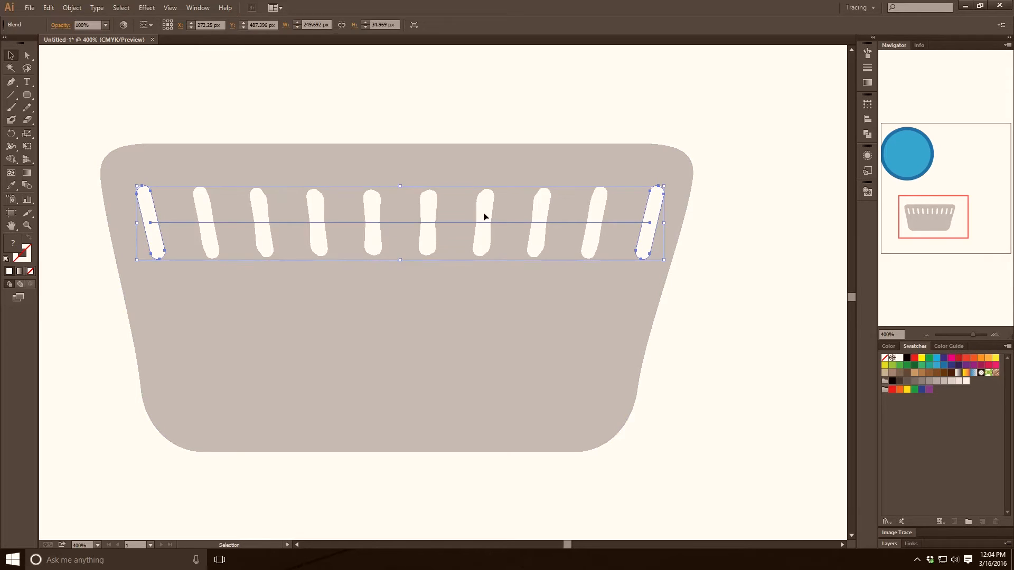
left_click(29, 55)
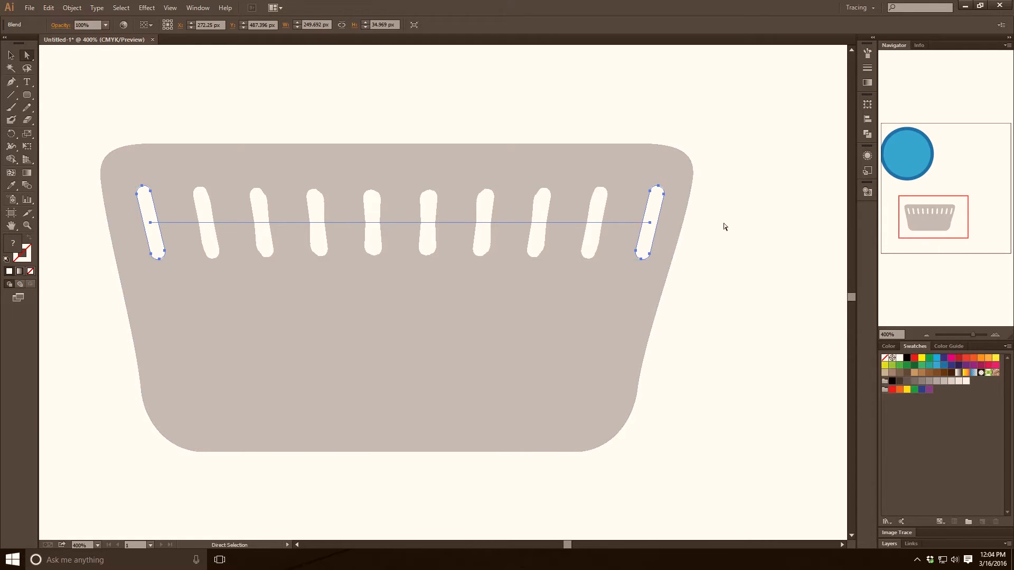
left_click(745, 228)
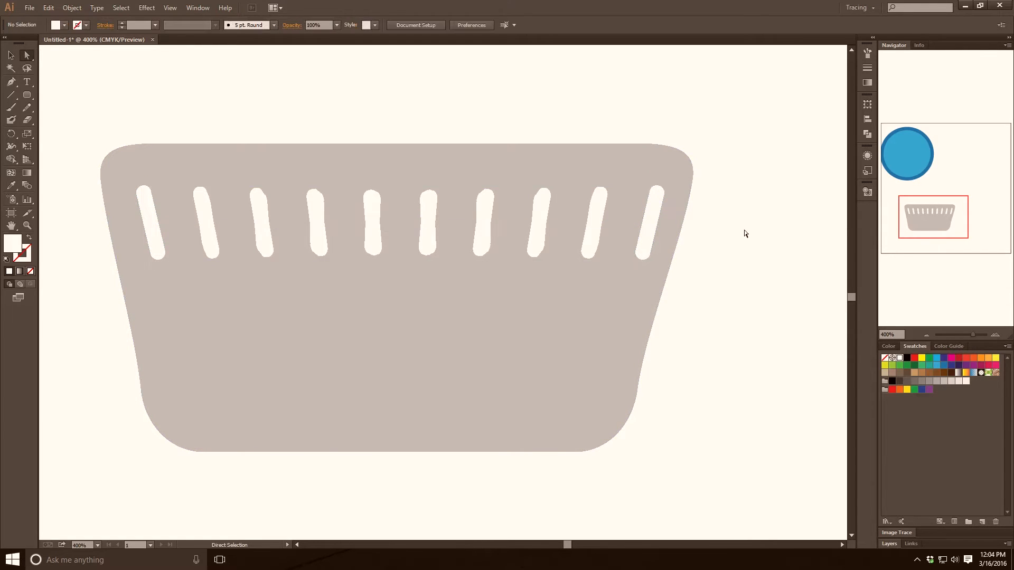
left_click(653, 227)
left_click(149, 227)
left_click(11, 54)
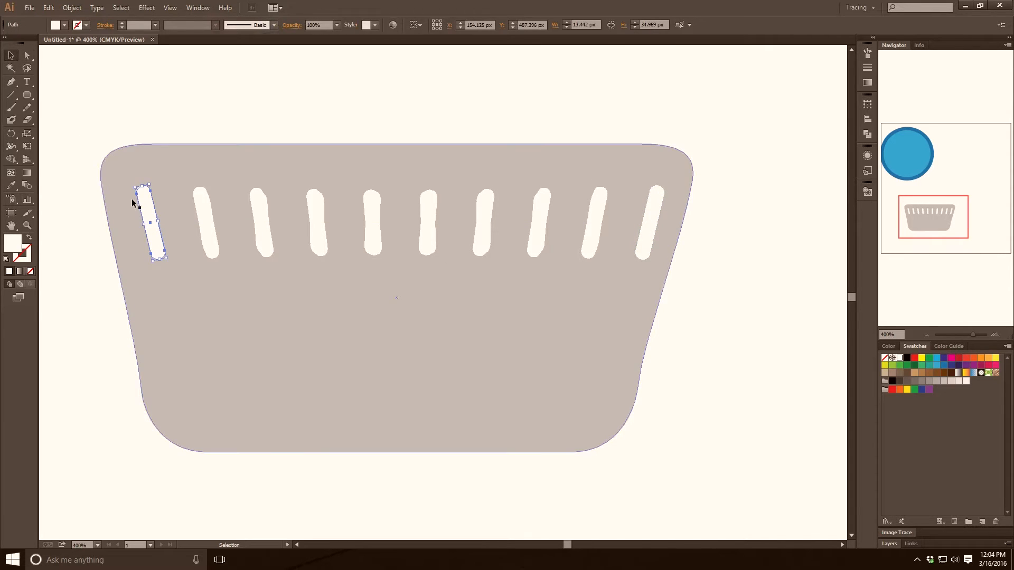
Step: Expand the blended row into editable shapes with Object and Fill enabled
left_click(653, 233)
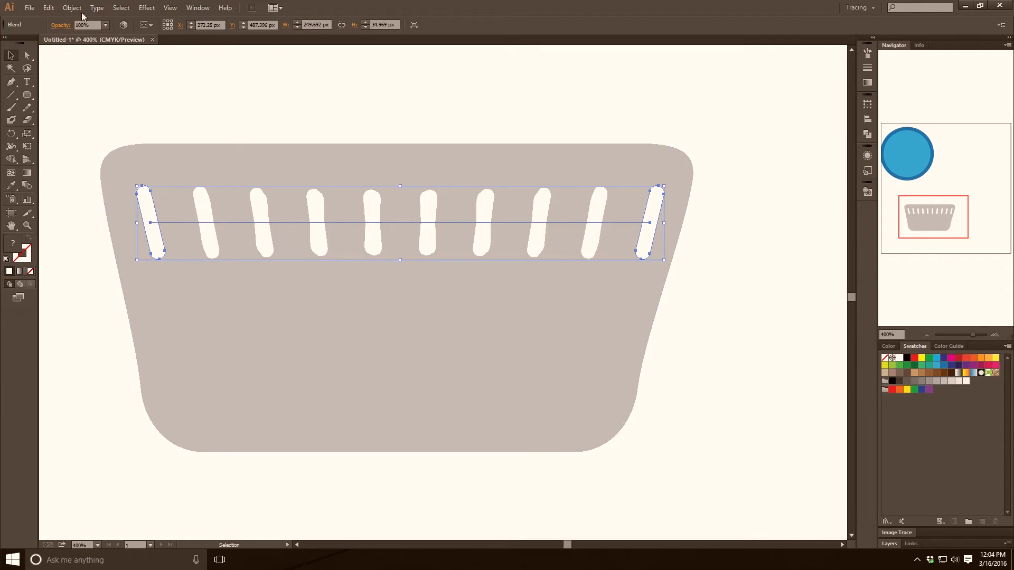
left_click(72, 8)
left_click(103, 121)
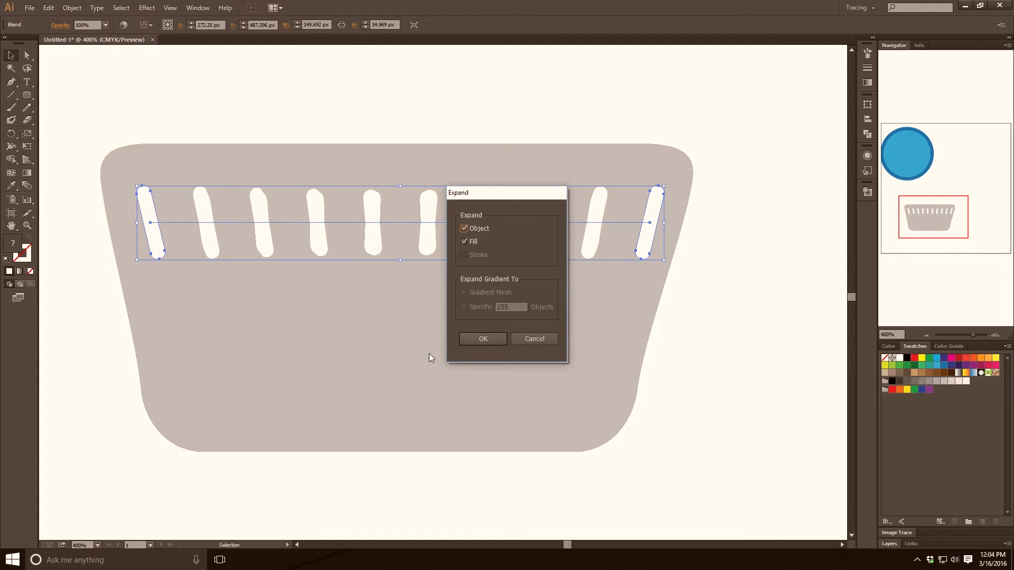
left_click(479, 337)
left_click(363, 94)
left_click(312, 193)
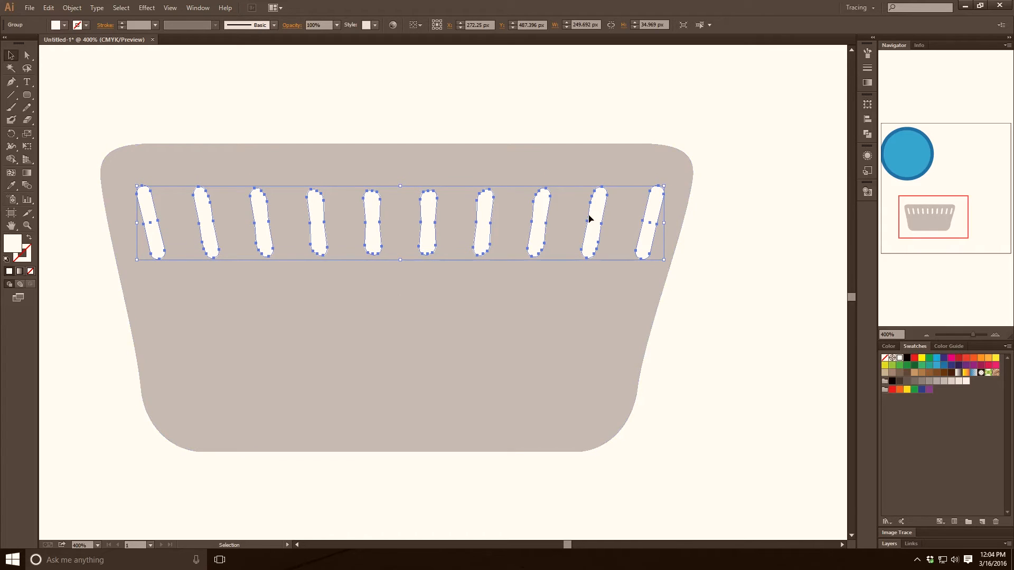
left_click(322, 113)
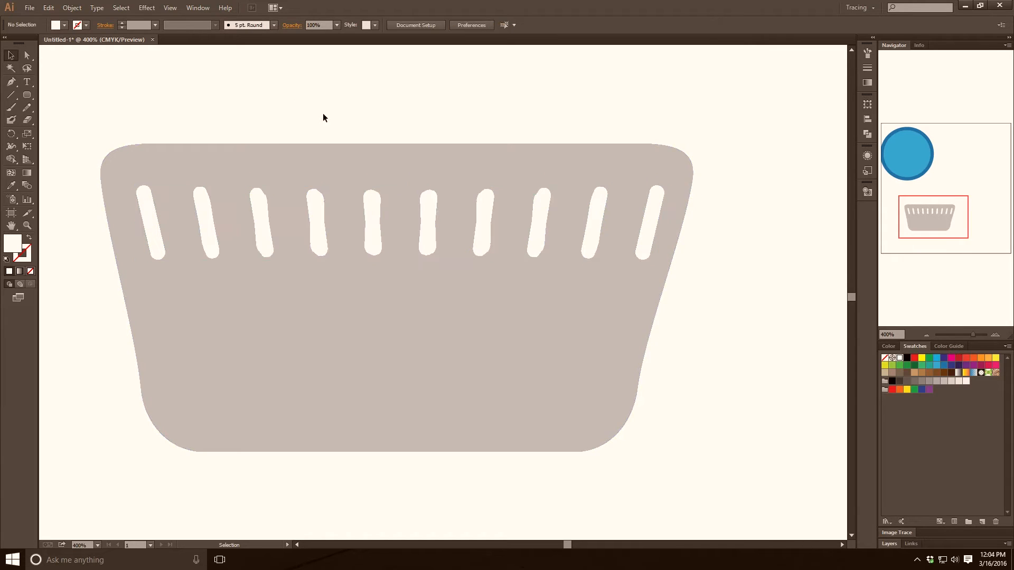
Step: Ungroup the expanded row so that each slot is a separate shape
right_click(431, 220)
left_click(461, 280)
left_click(366, 109)
Step: Try moving the sixth slot down out of the row, and undo the move
left_click_drag(428, 220, 410, 277)
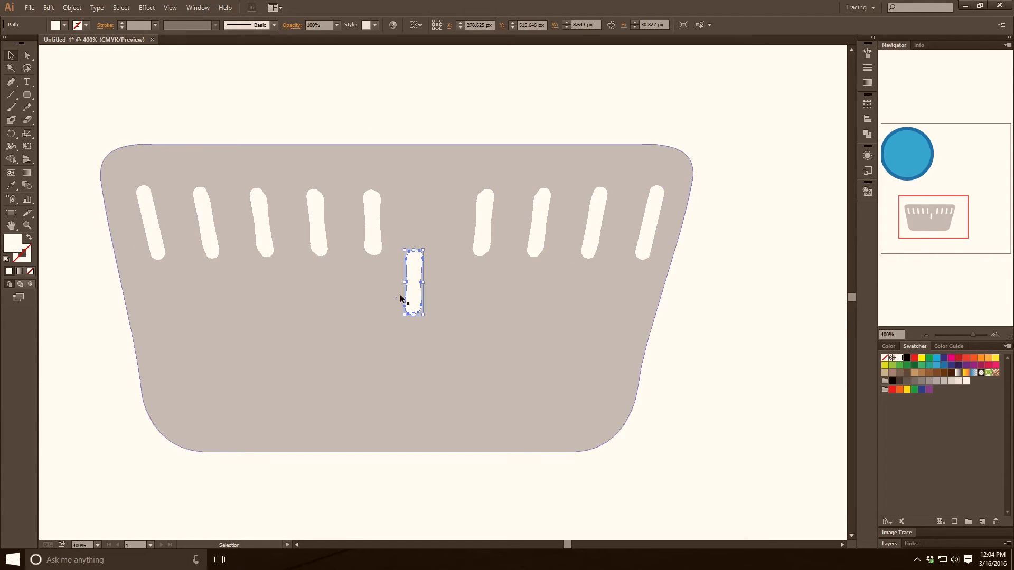
key("ctrl+z")
left_click_drag(69, 151, 154, 214)
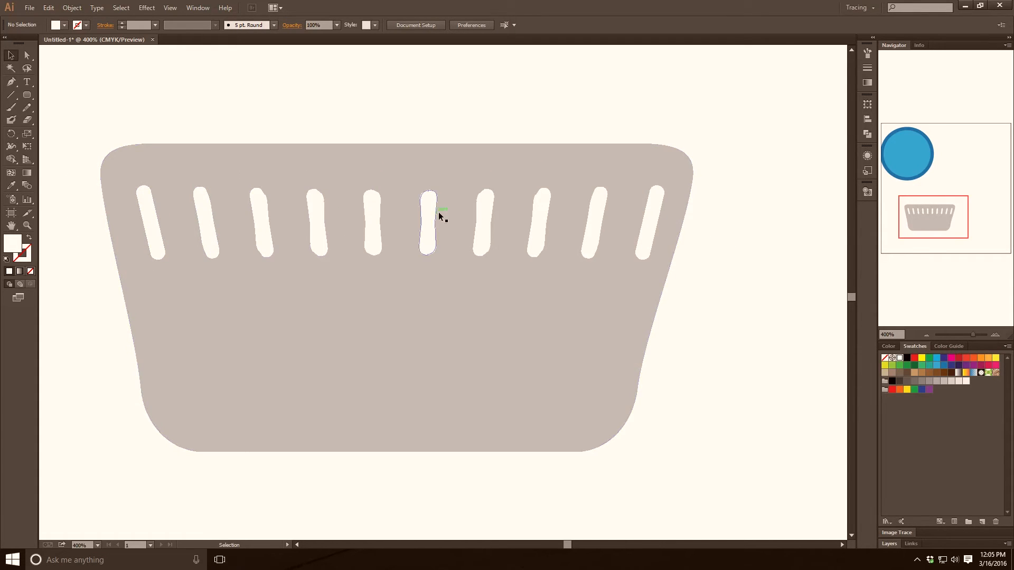
Step: Delete the outermost slot at each end of the row
left_click(652, 214)
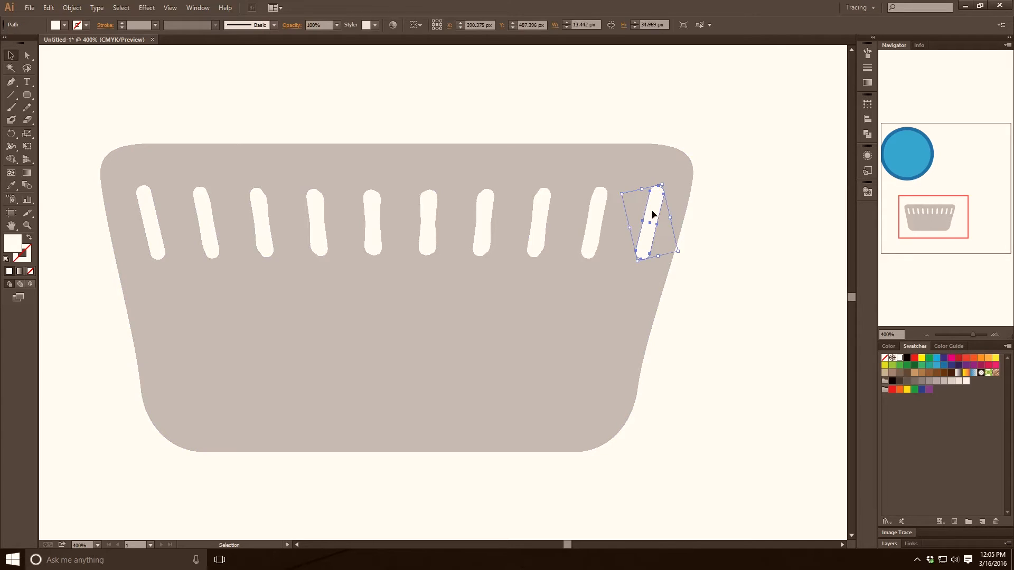
key("Delete")
left_click(157, 232)
key("Delete")
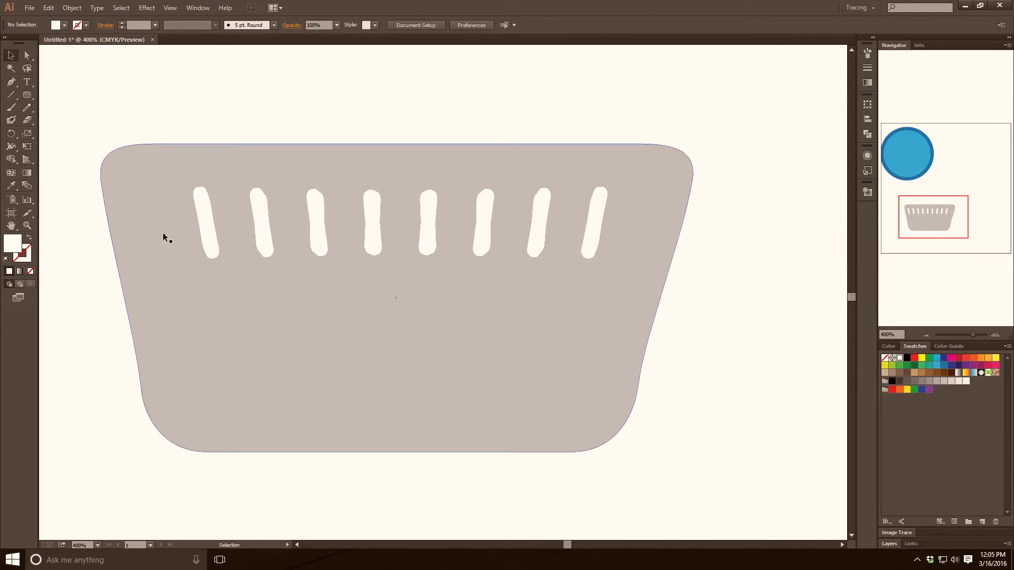
Step: Stretch the remaining eight slots horizontally from their centre so the row spans nearly the full width of the basket
left_click_drag(65, 238, 713, 252)
left_click(652, 254, "shift")
left_click_drag(609, 223, 660, 218)
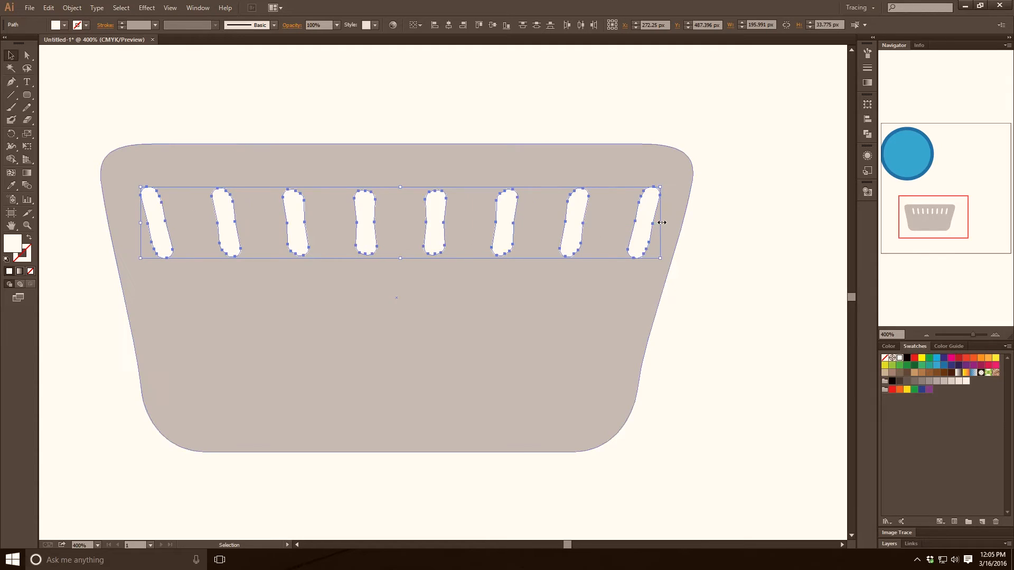
left_click(764, 345)
Step: Duplicate the row of eight slots downward to form a second row in the basket's lower half
left_click_drag(87, 219, 473, 330)
left_click(496, 243)
left_click_drag(502, 231, 492, 370)
left_click(658, 378)
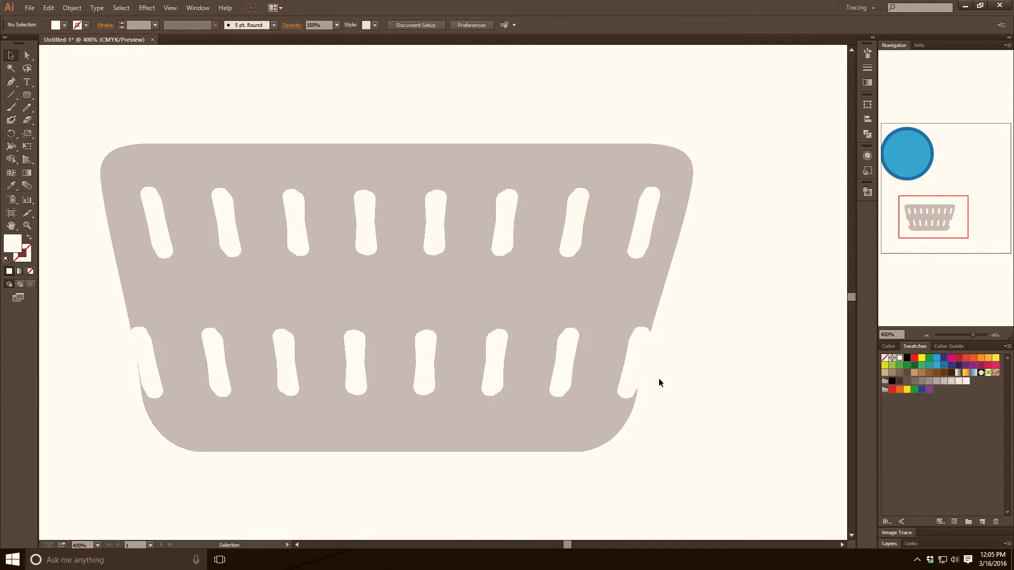
Step: Delete the two outer slots of the lower row that overlap the basket's sides
left_click(627, 385)
key("Delete")
left_click(145, 375)
key("Delete")
Step: Move the six lower slots up and centre them under the upper row, at about X 272.3 px, Y 542.1 px
left_click_drag(102, 341, 743, 421)
left_click_drag(564, 381, 562, 364)
key("Up")
key("Up")
key("Up")
key("Up")
key("Right")
key("Right")
key("Right")
key("Left")
key("Right")
key("Right")
key("Right")
key("Right")
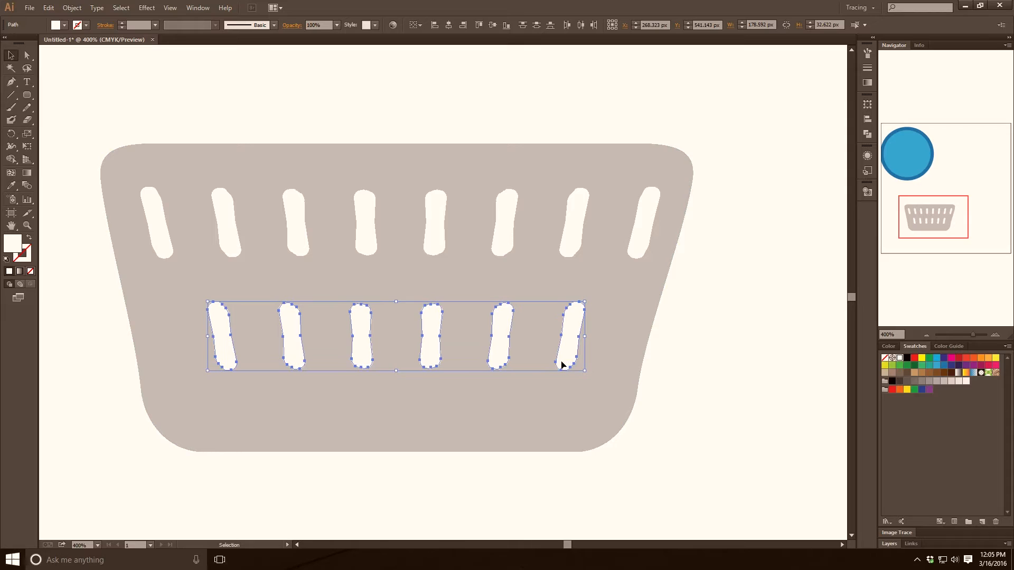
key("Down")
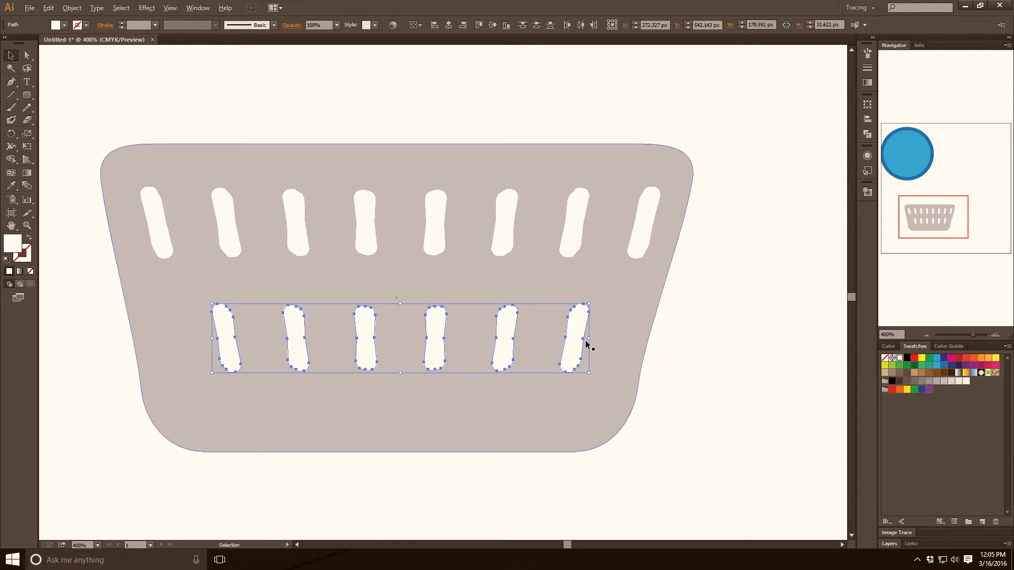
Step: Widen the lower row of slots symmetrically to about 198.6 px
left_click_drag(590, 340, 611, 339)
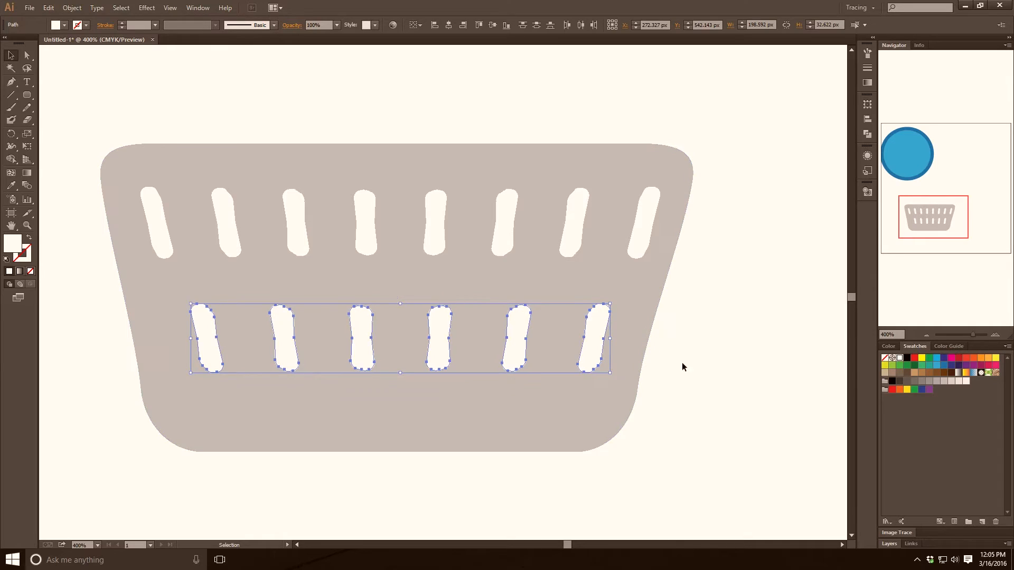
left_click(740, 379)
scroll(416, 243, "up", 3)
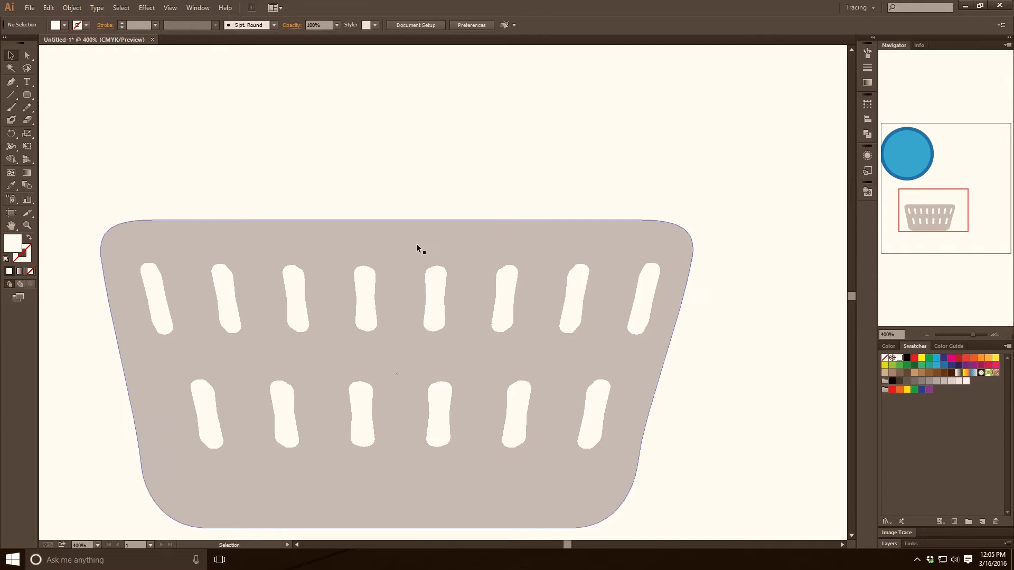
scroll(702, 364, "down", 2)
left_click_drag(713, 438, 681, 396)
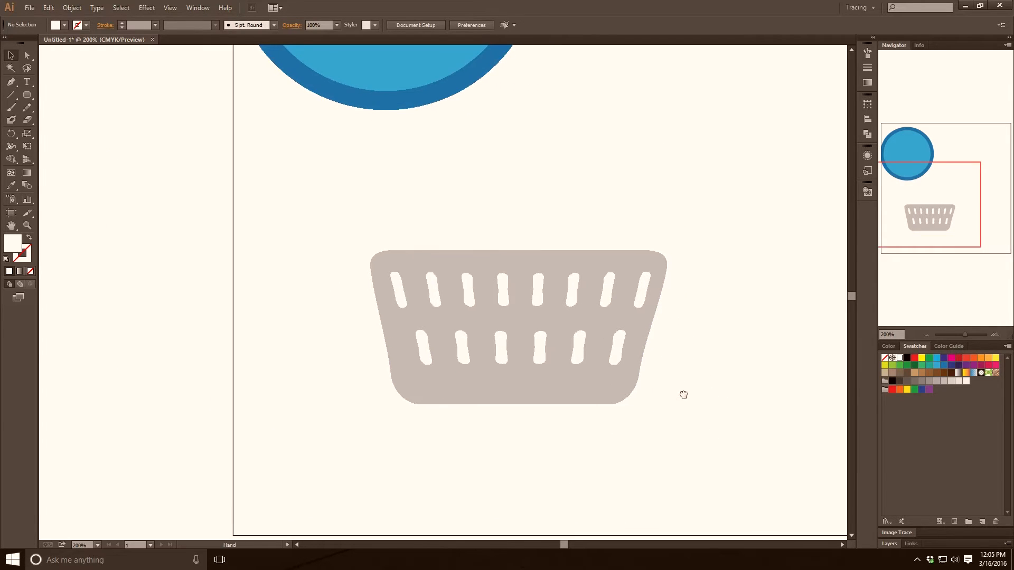
left_click_drag(321, 170, 660, 415)
left_click(700, 370)
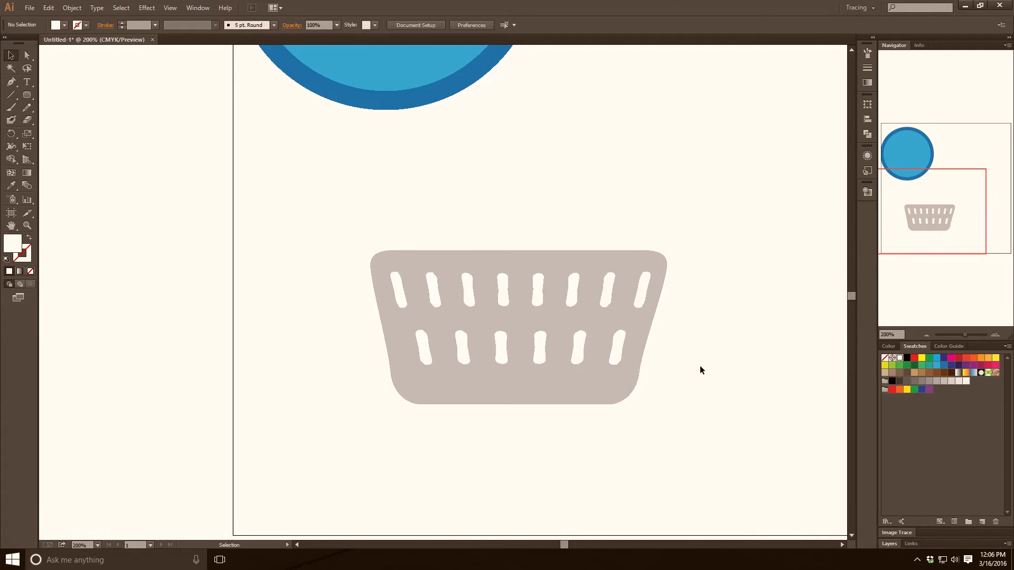
Step: Fill three neighbouring slots in the upper row's right half with dark purple, red and brown
left_click_drag(333, 221, 740, 434)
left_click(647, 410)
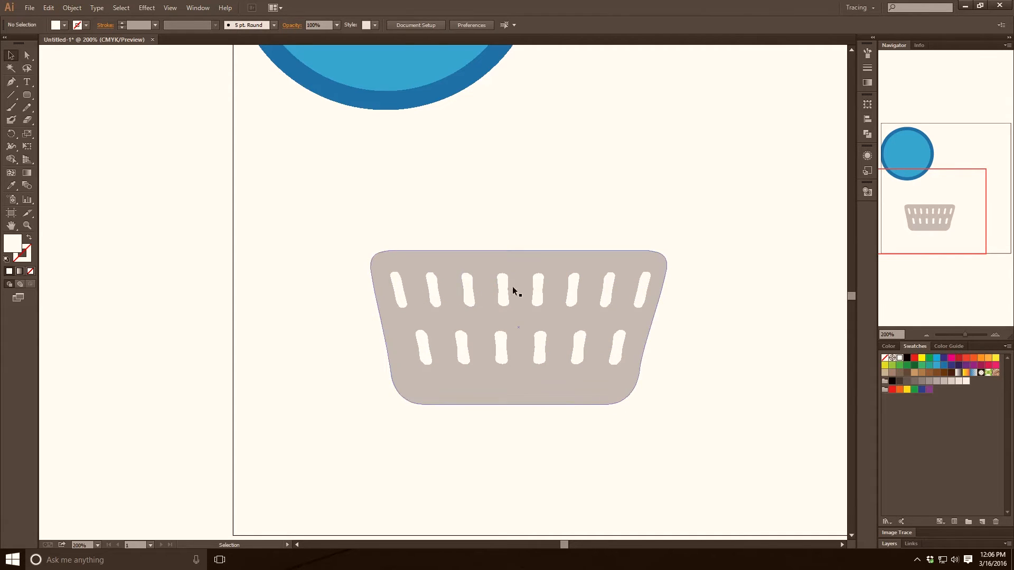
left_click(610, 288)
left_click(951, 372)
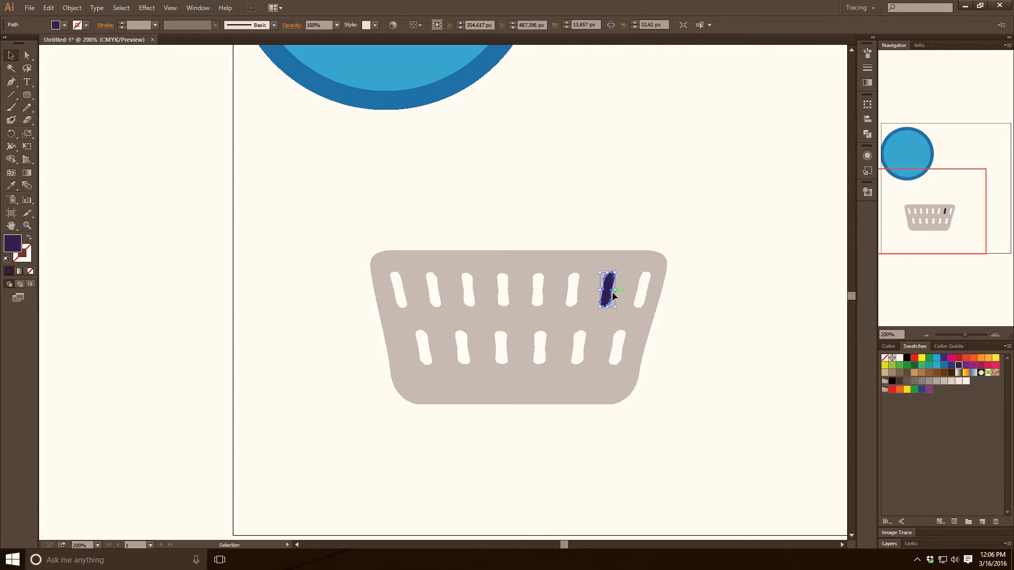
left_click(569, 290)
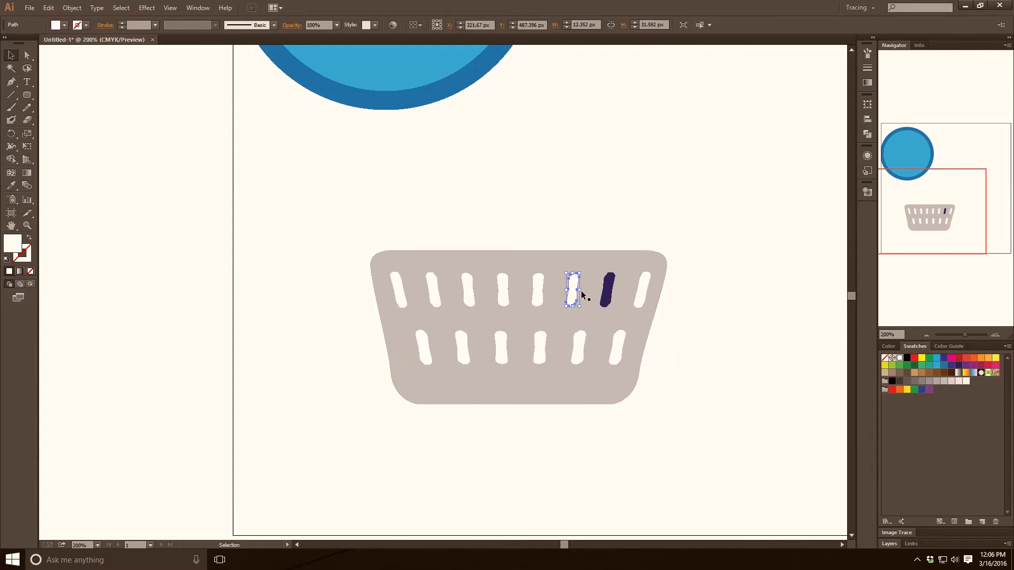
left_click(913, 359)
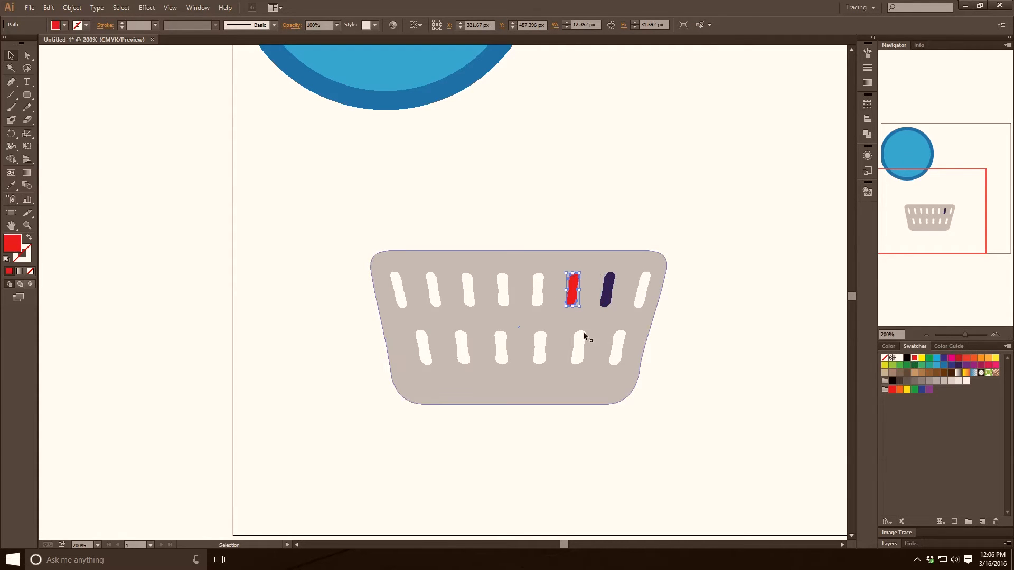
left_click(539, 293)
left_click(929, 373)
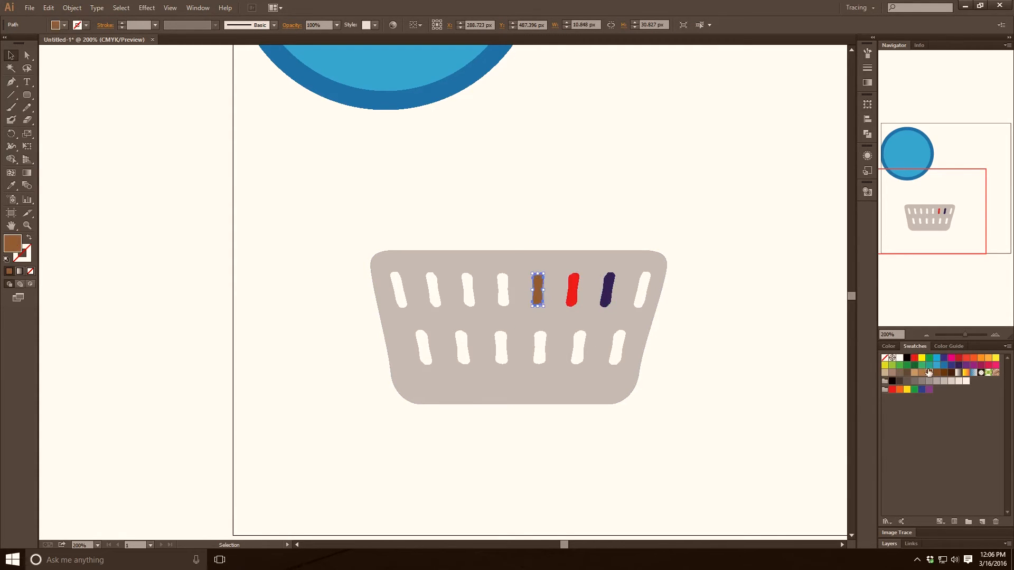
left_click(559, 188)
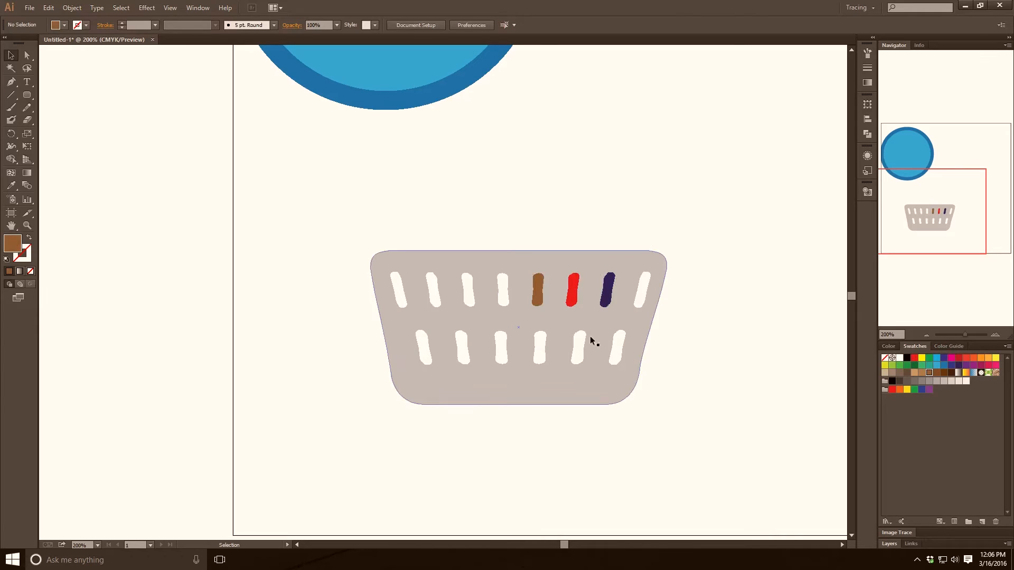
left_click(538, 296)
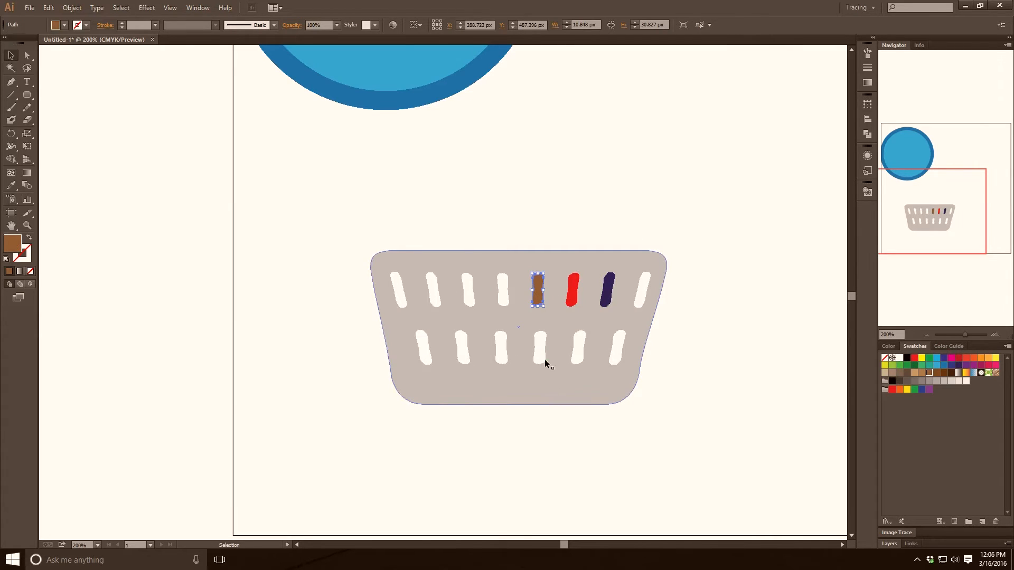
Step: Undo the colour changes on the three upper slots
key("ctrl+z")
key("ctrl+z")
key("ctrl+z")
key("ctrl+z")
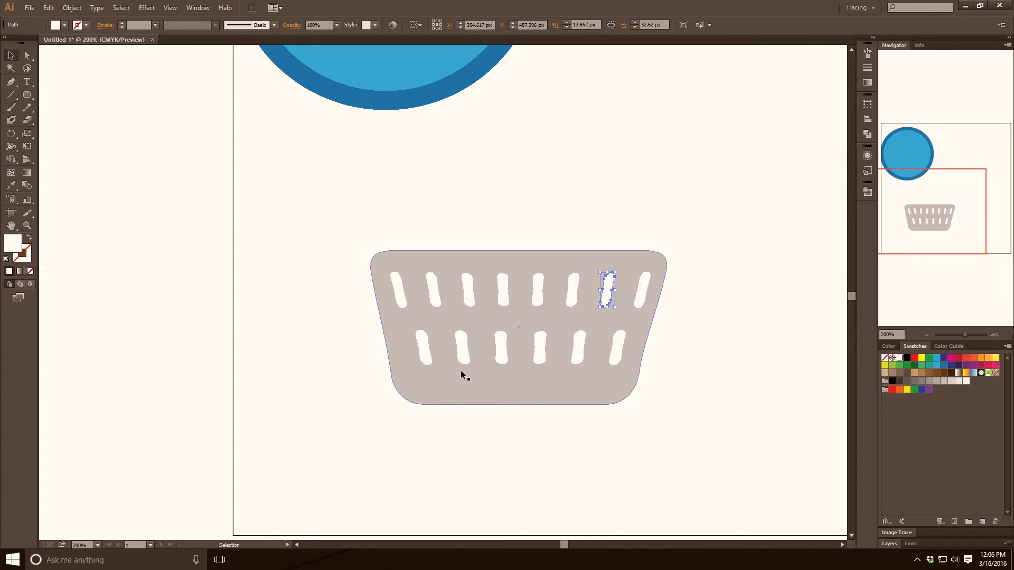
Step: Cut both rows of slots out of the basket using the Pathfinder's Minus Front operation
left_click(663, 371)
left_click_drag(294, 211, 817, 461)
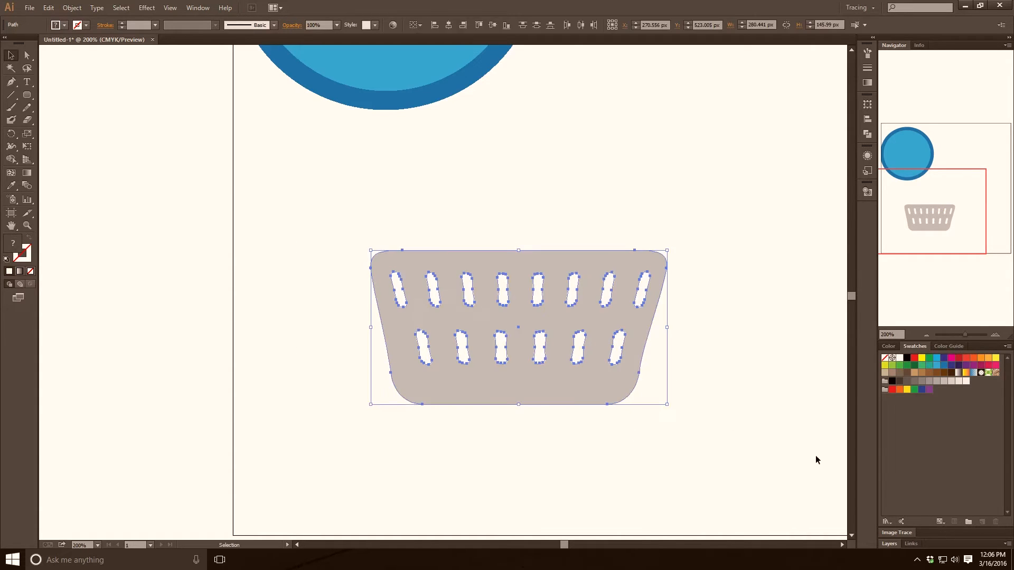
left_click(866, 134)
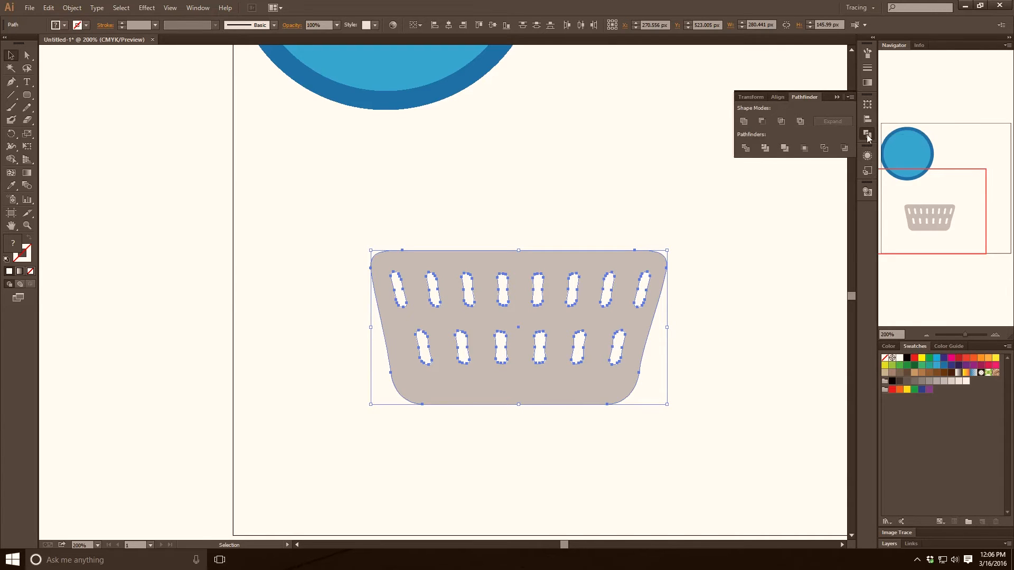
left_click(198, 7)
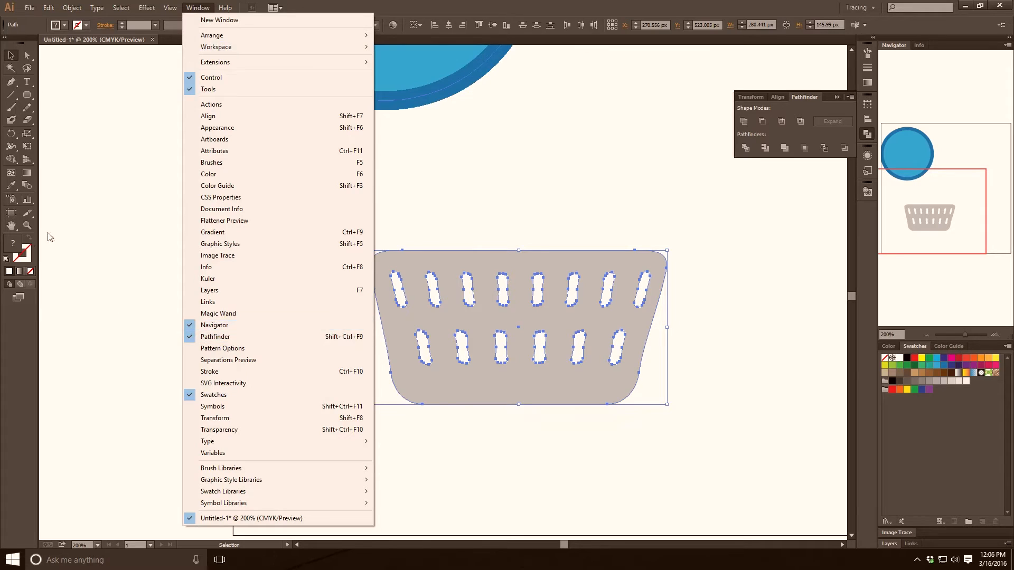
left_click(180, 209)
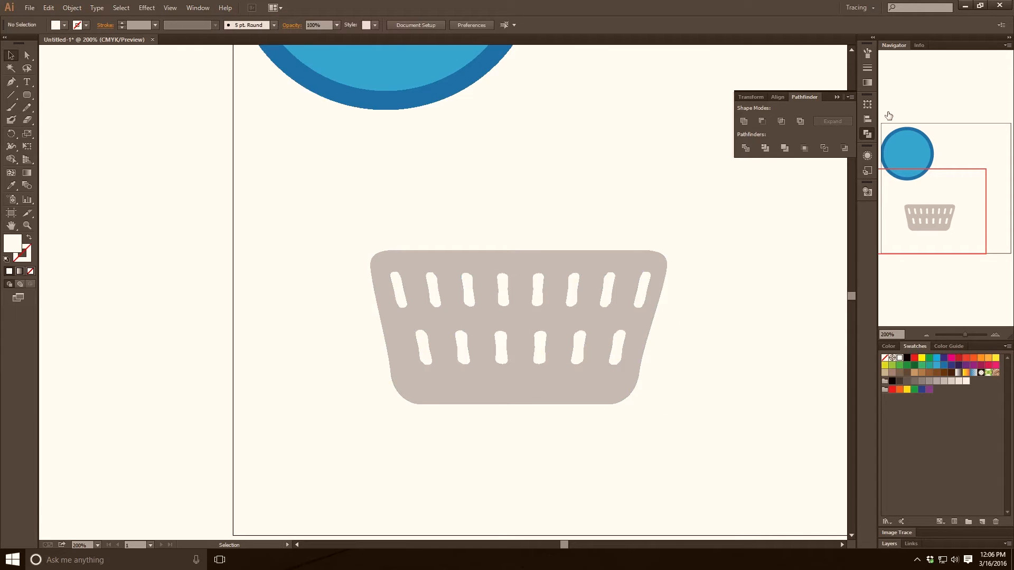
left_click(198, 7)
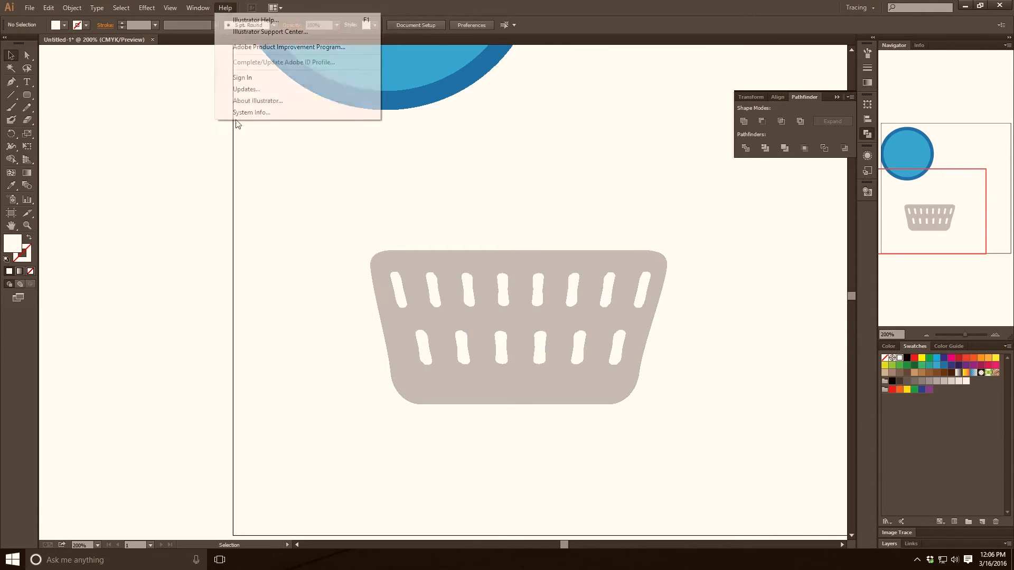
left_click(198, 7)
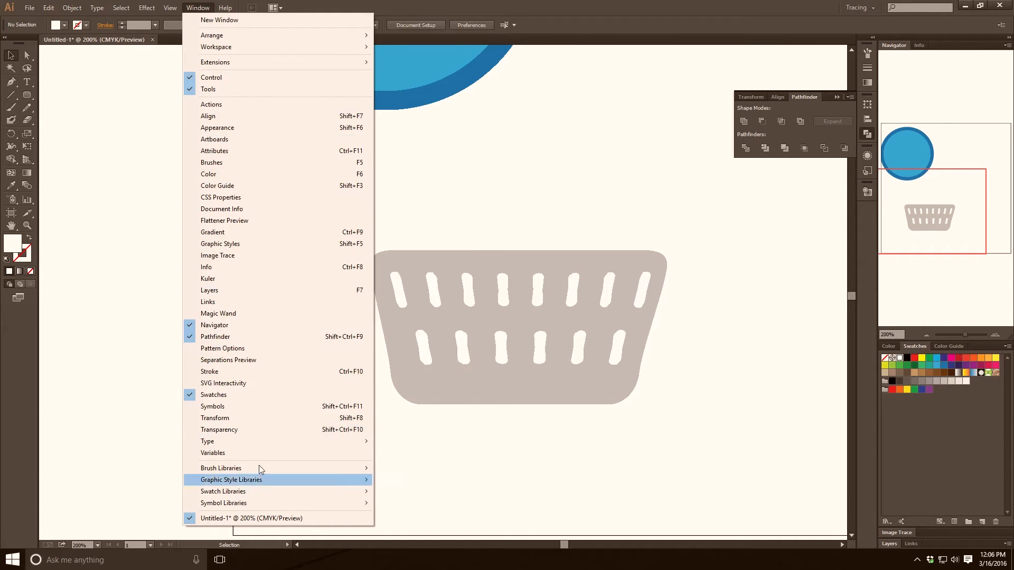
left_click(780, 240)
left_click_drag(290, 202, 731, 431)
left_click(761, 120)
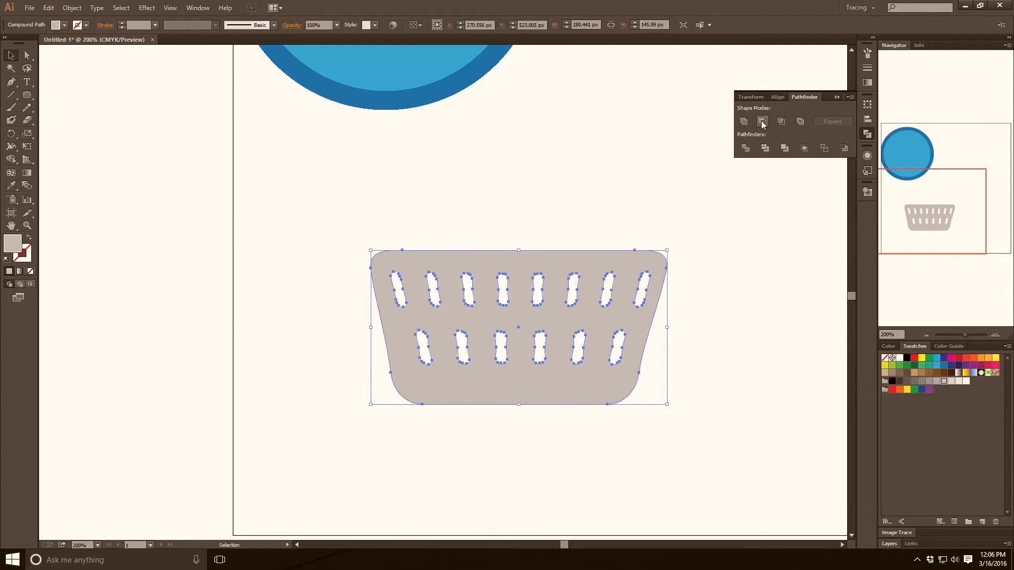
left_click(723, 383)
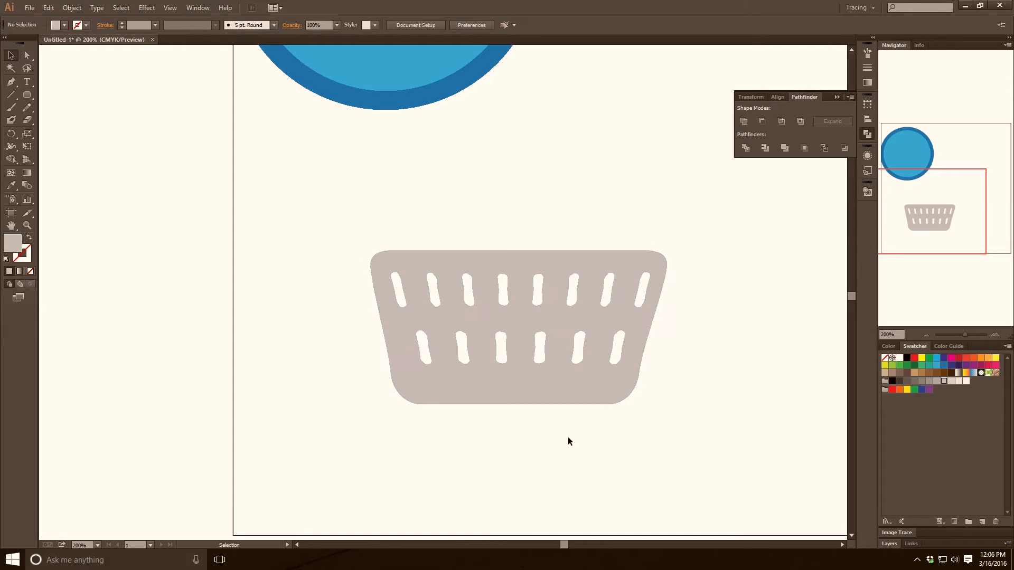
Step: Draw a rounded rectangle about 123 by 93 px over the basket's upper left, fill it dark blue and place it behind the basket
scroll(537, 322, "up", 2)
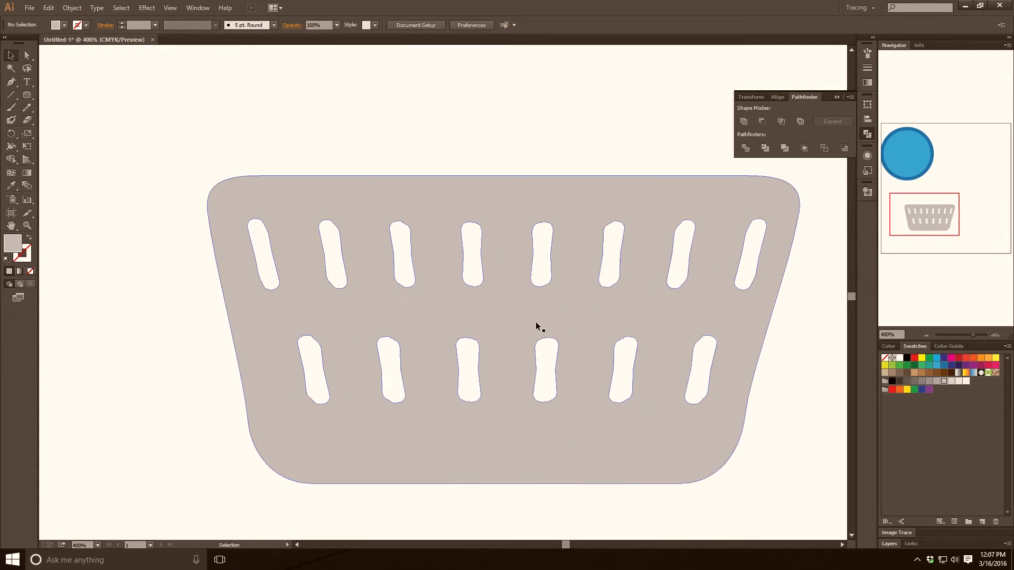
left_click(27, 95)
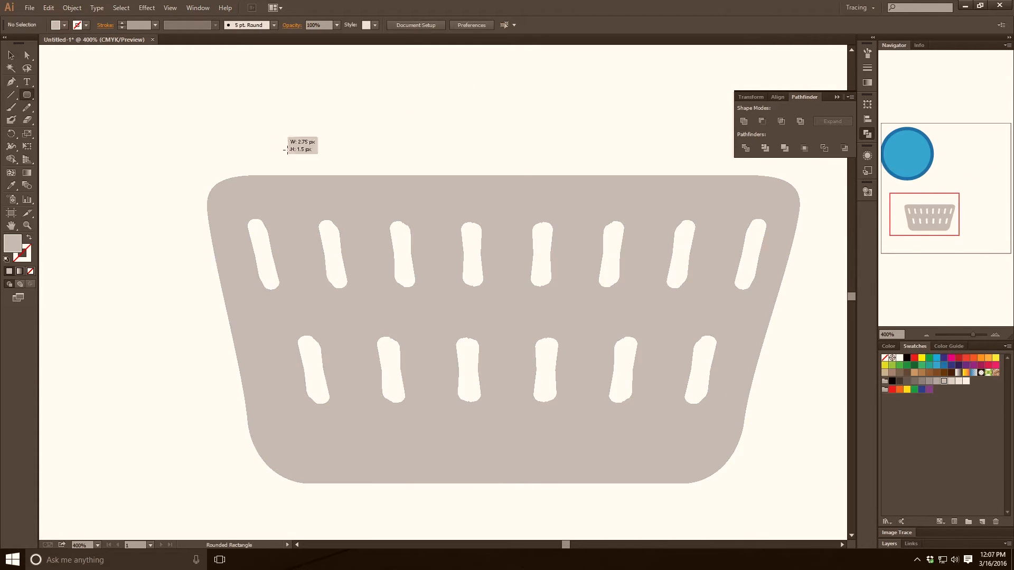
left_click_drag(272, 133, 531, 329)
key("v")
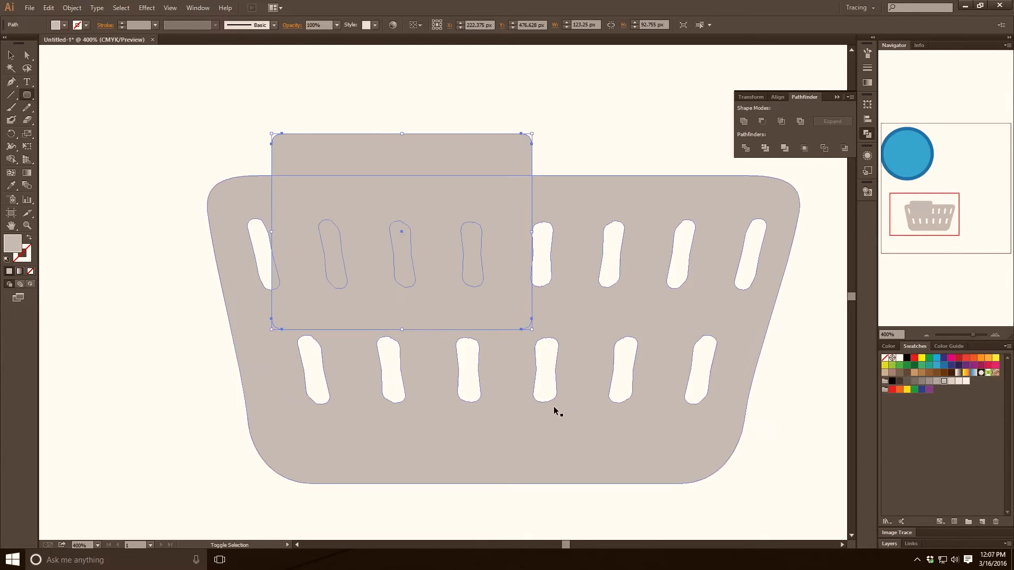
left_click(951, 365)
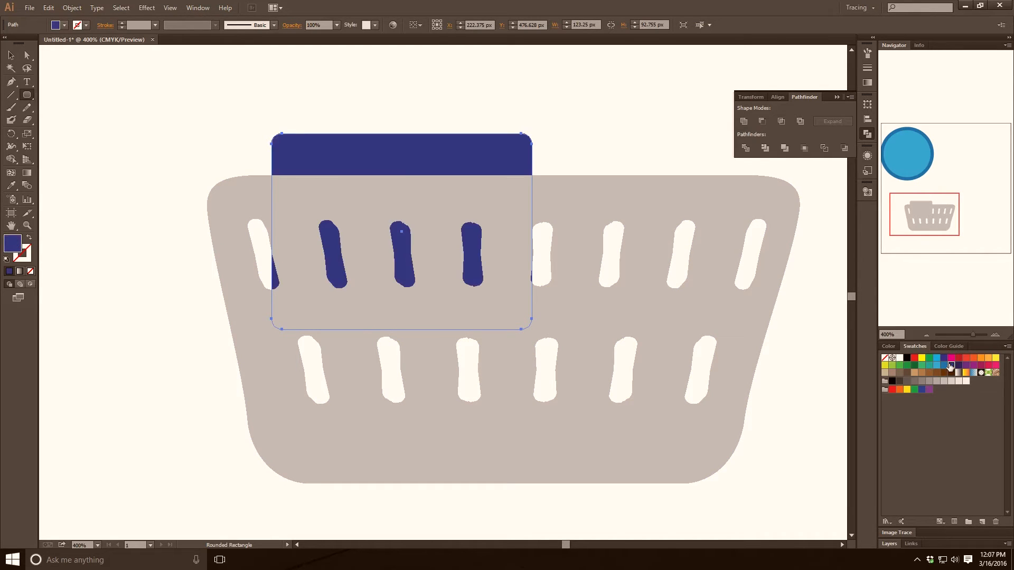
Step: Move the blue rectangle and the basket to various overlapping positions to check that the slots are see-through
left_click(11, 55)
left_click_drag(373, 160, 634, 181)
mouse_move(720, 208)
left_mouse_down()
mouse_move(611, 202)
mouse_move(719, 206)
left_mouse_up()
left_click_drag(616, 207, 680, 206)
left_click_drag(601, 198, 689, 201)
left_click_drag(689, 201, 561, 200)
left_click_drag(569, 193, 441, 186)
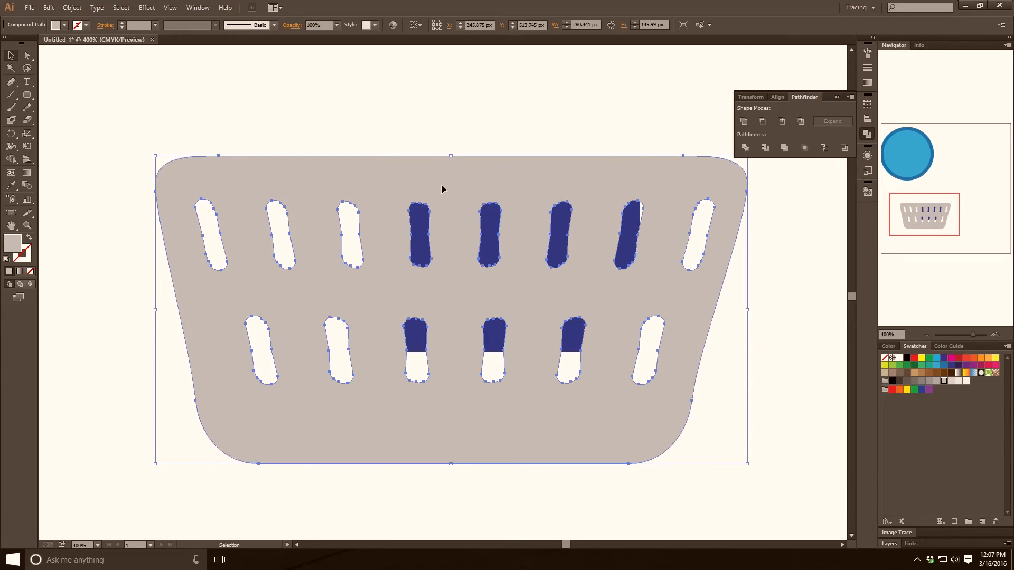
left_click_drag(532, 272, 532, 271)
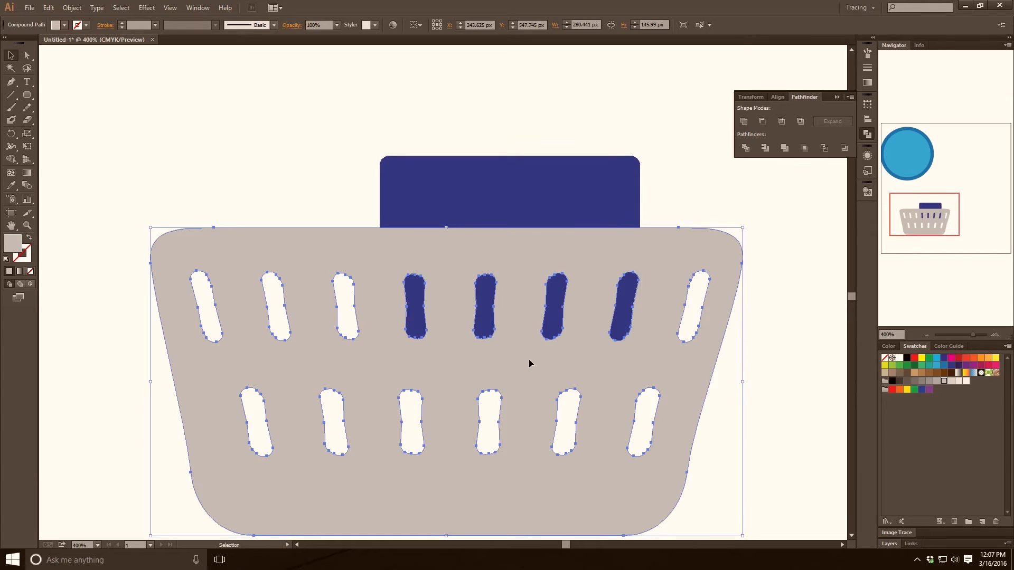
left_click_drag(530, 362, 537, 332)
left_click_drag(448, 170, 280, 244)
left_click_drag(350, 376, 479, 233)
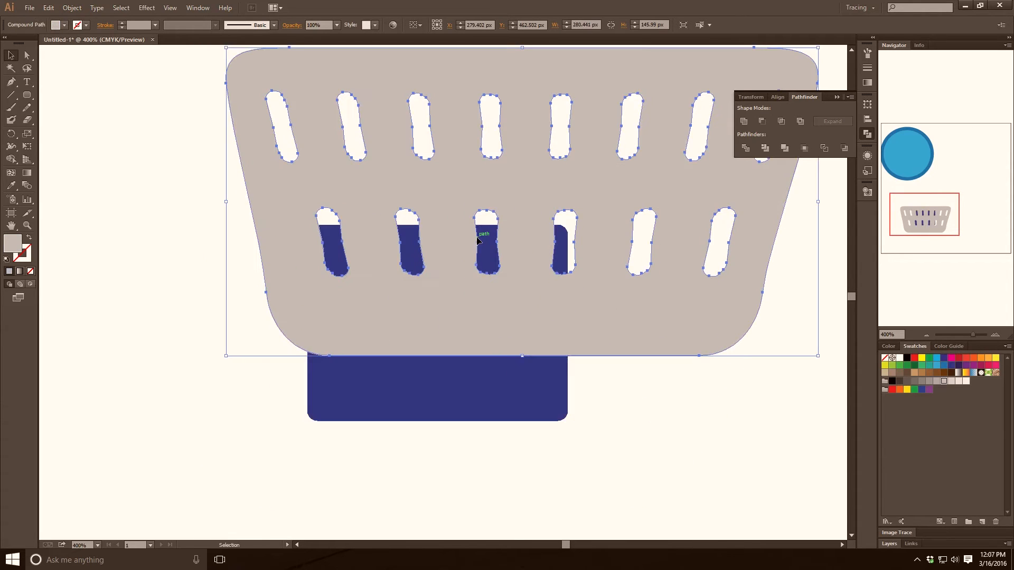
Step: Delete the blue rectangle and move the basket back down to about X 259.4 px, Y 526 px
left_click(481, 398)
key("Delete")
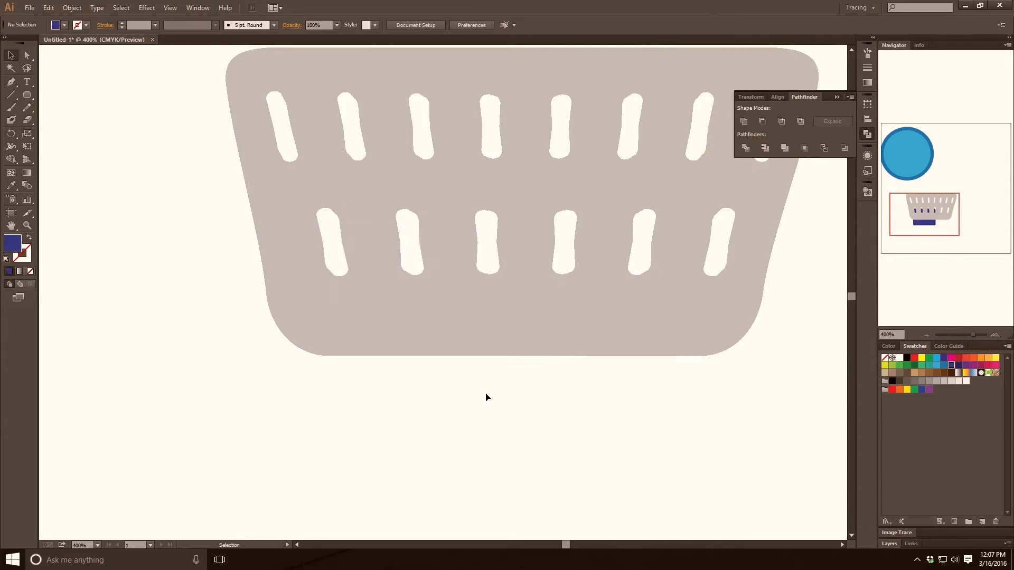
key("space")
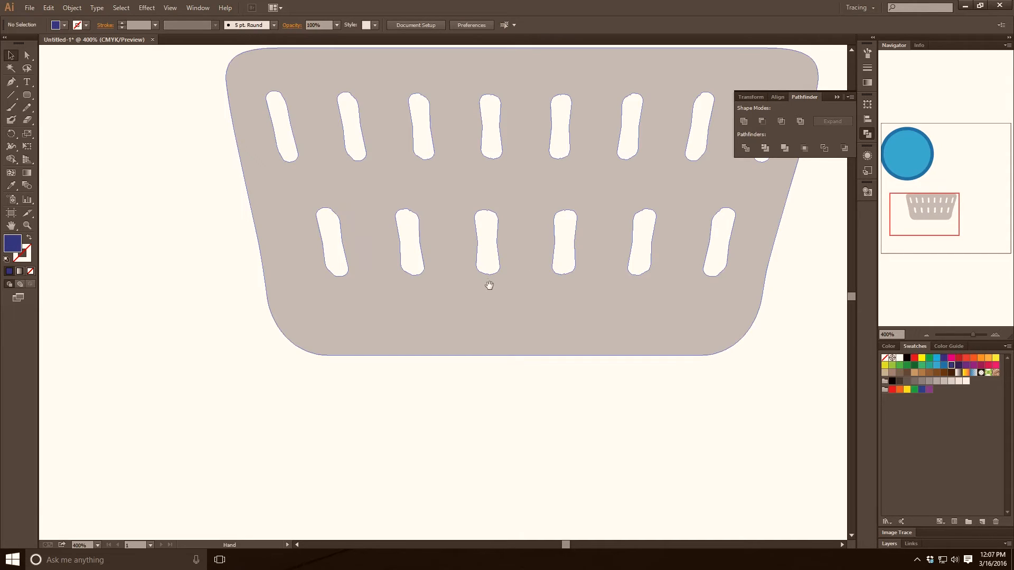
scroll(502, 286, "down", 2)
left_click_drag(544, 207, 497, 261)
left_click_drag(483, 296, 462, 364)
left_click(213, 401)
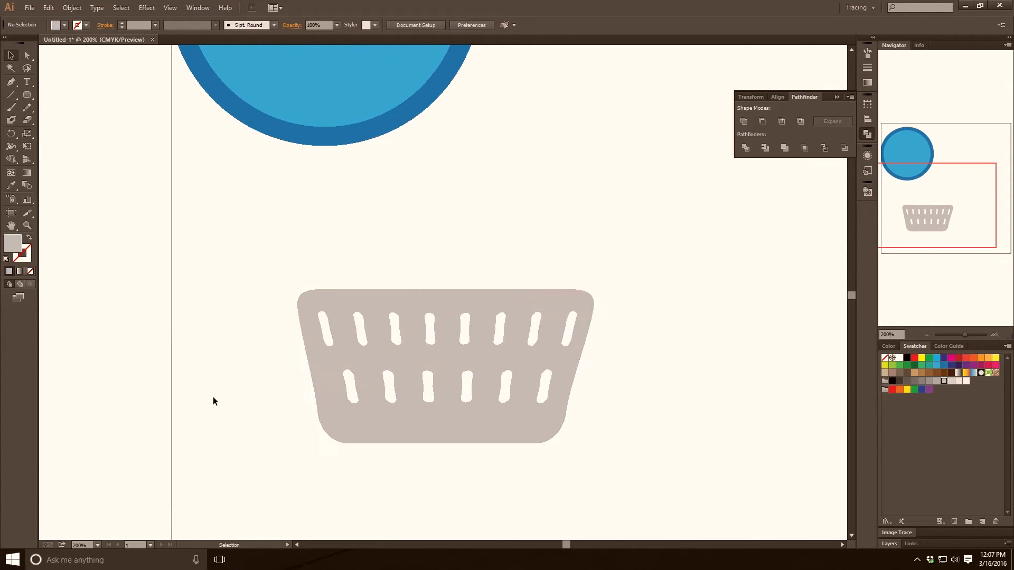
Step: Draw a rounded rectangle about 68.5 by 48 px over the two lower-left slots, fill it magenta and send it to the back
left_click(27, 95)
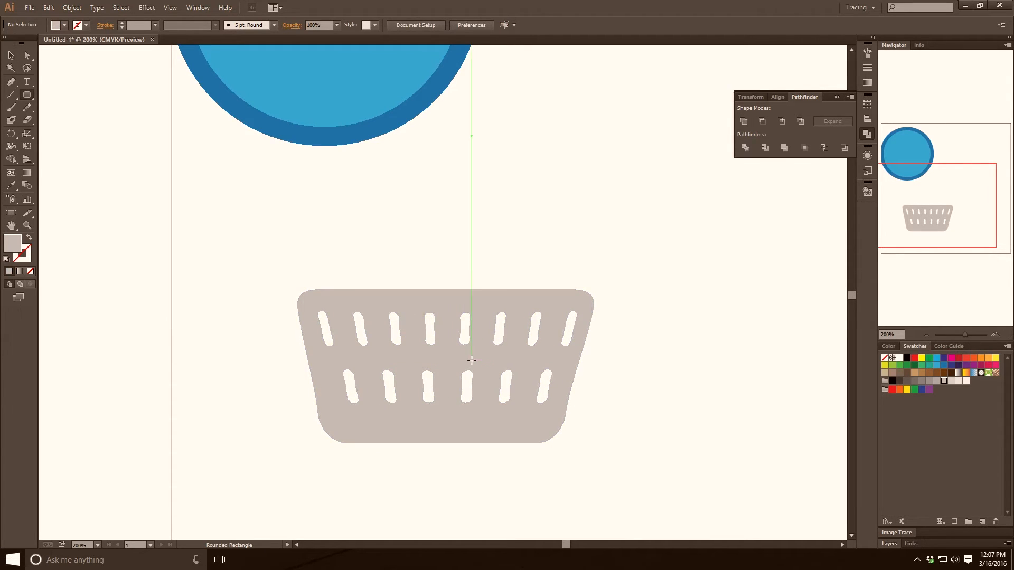
left_click_drag(337, 364, 409, 414)
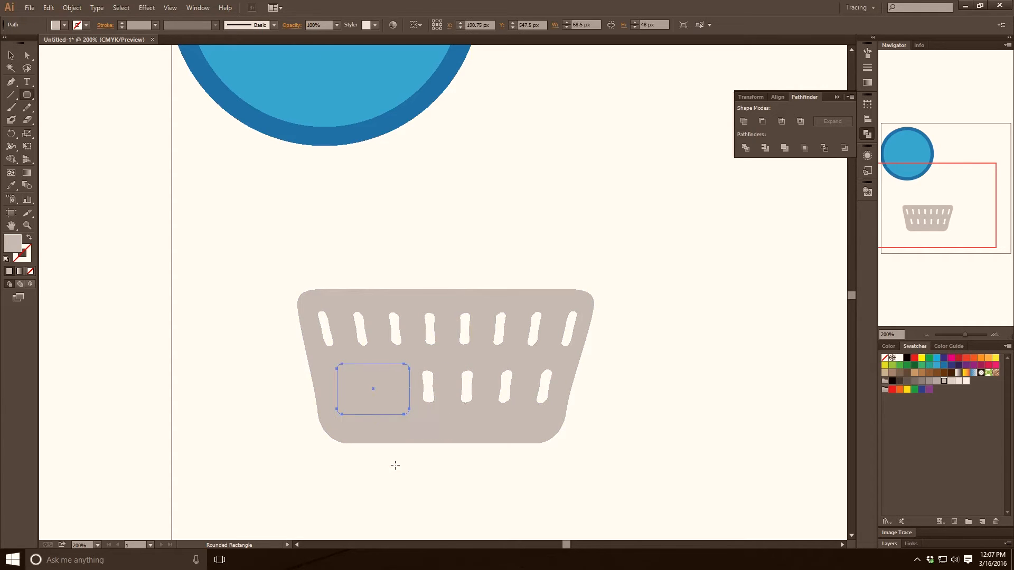
left_click(952, 358)
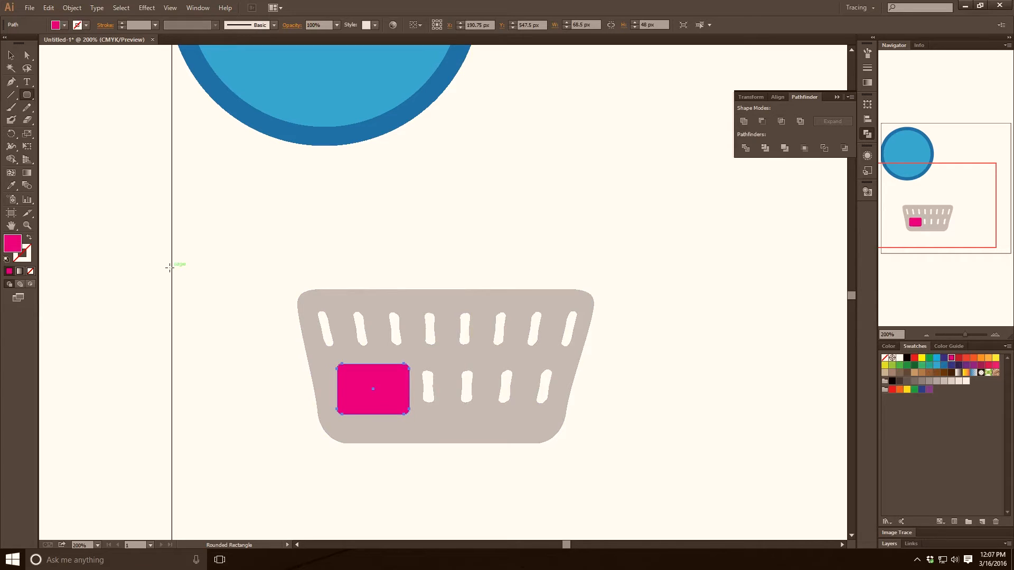
key("ctrl+shift+bracketleft")
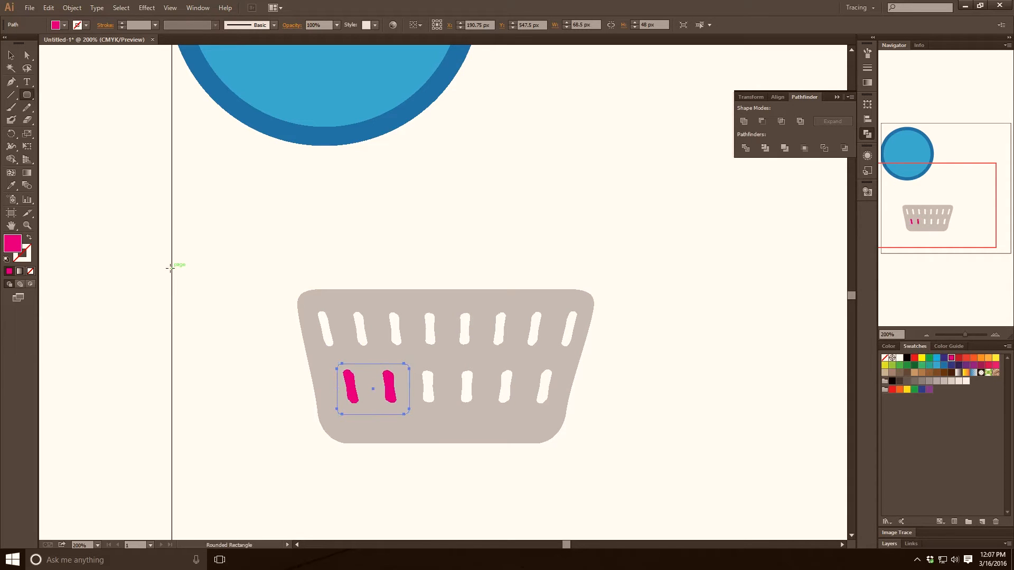
Step: Duplicate the magenta rectangle behind the basket's upper-left slots and delete the stray copy of the basket
key("v")
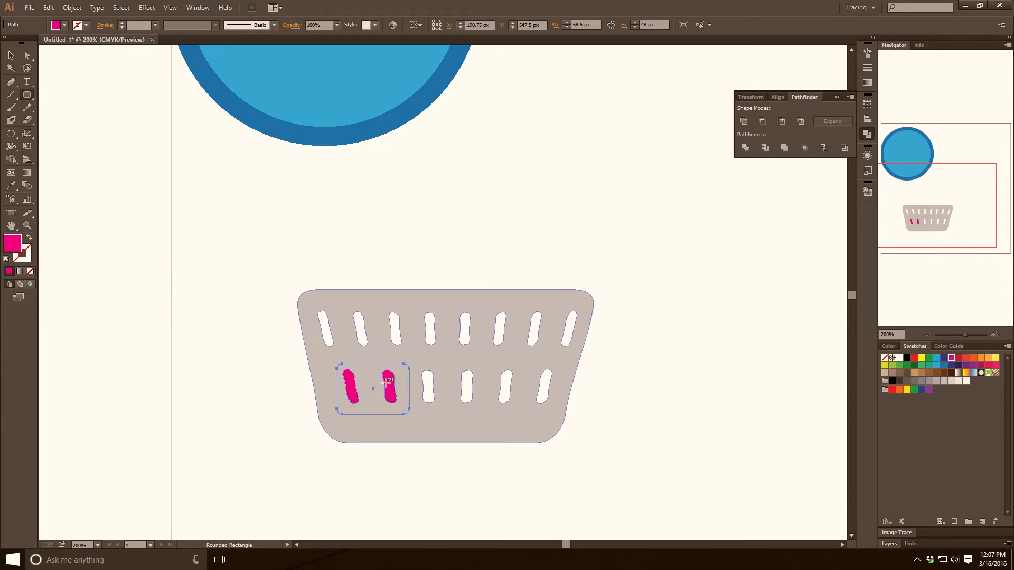
left_click_drag(386, 384, 453, 353)
key("ctrl+z")
left_click(389, 385)
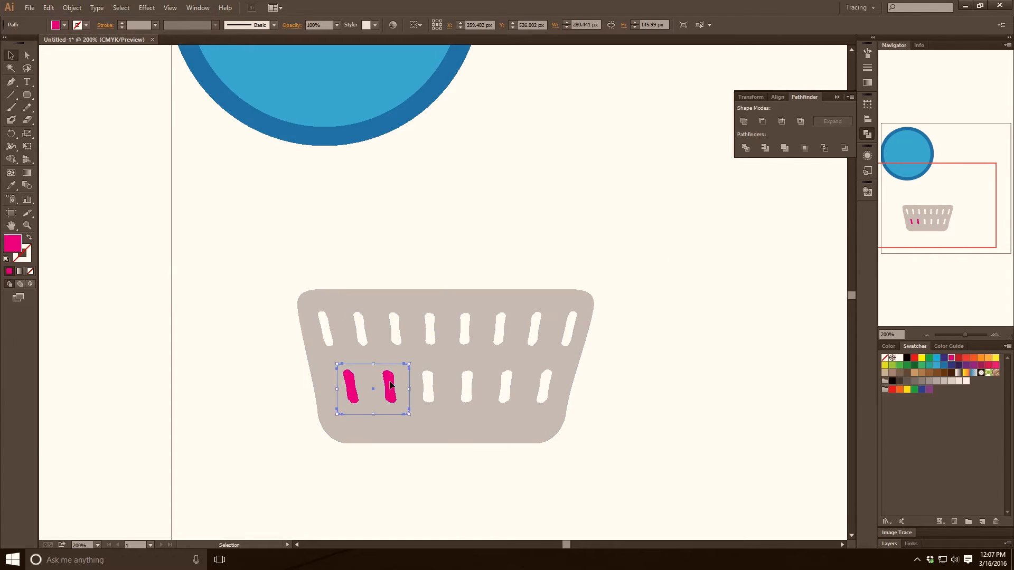
left_click_drag(389, 383, 573, 328)
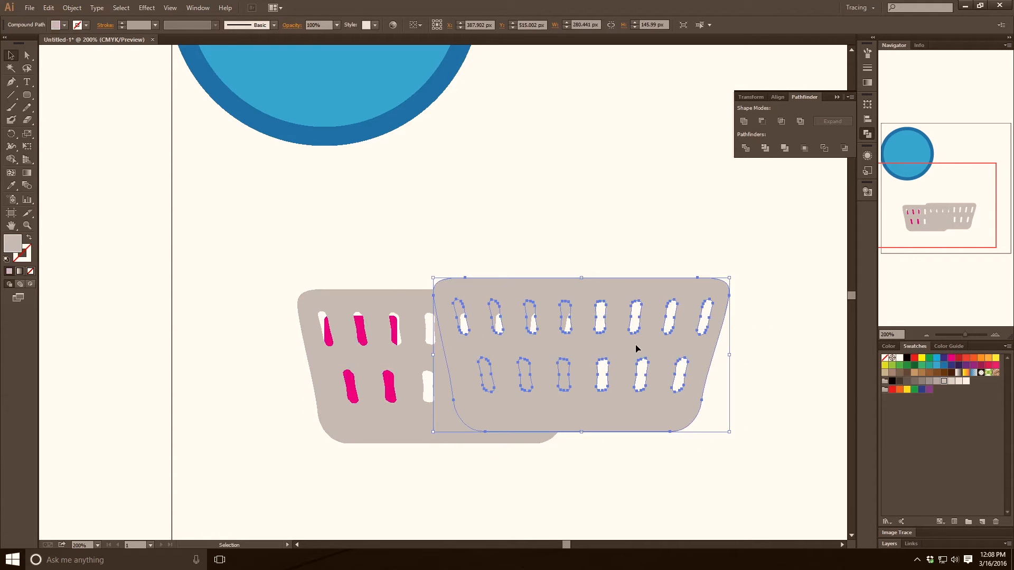
key("Delete")
Step: Send the basket to the back, behind the two magenta rectangles
scroll(464, 335, "down", 1)
left_click(462, 370)
key("ctrl")
key("ctrl+shift+bracketleft")
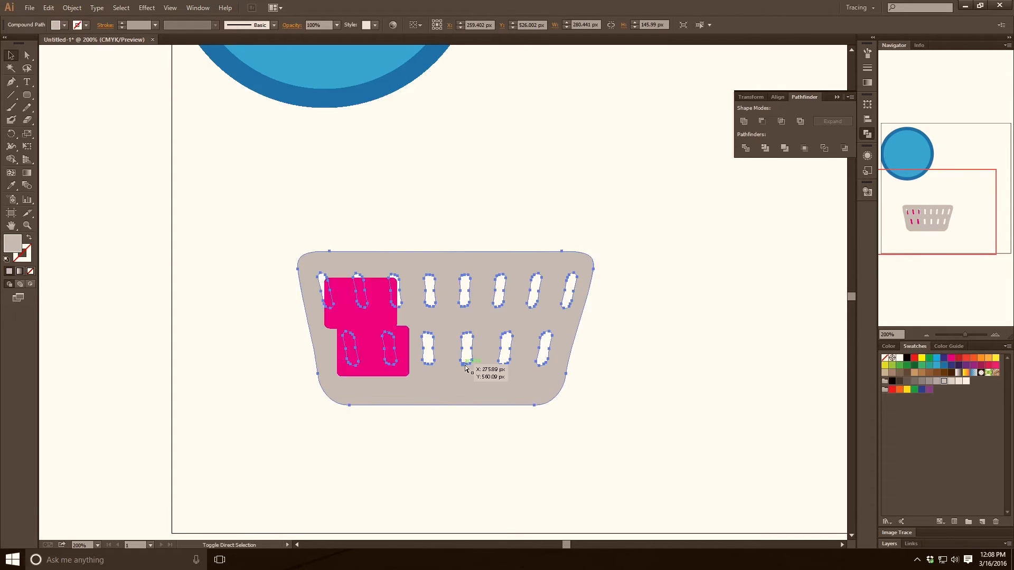
Step: Duplicate the magenta rectangles across the basket until they cover both rows of slots
left_click(198, 332)
left_click_drag(375, 296, 444, 342)
left_click_drag(445, 343, 441, 286)
left_click_drag(441, 286, 512, 287)
left_click_drag(512, 287, 532, 334)
Step: Fill one rectangle over the upper slots with teal and the one beside it with light blue
left_click(227, 257)
left_click(369, 302)
left_click(928, 366)
left_click(453, 306)
left_click(936, 365)
left_click(447, 312)
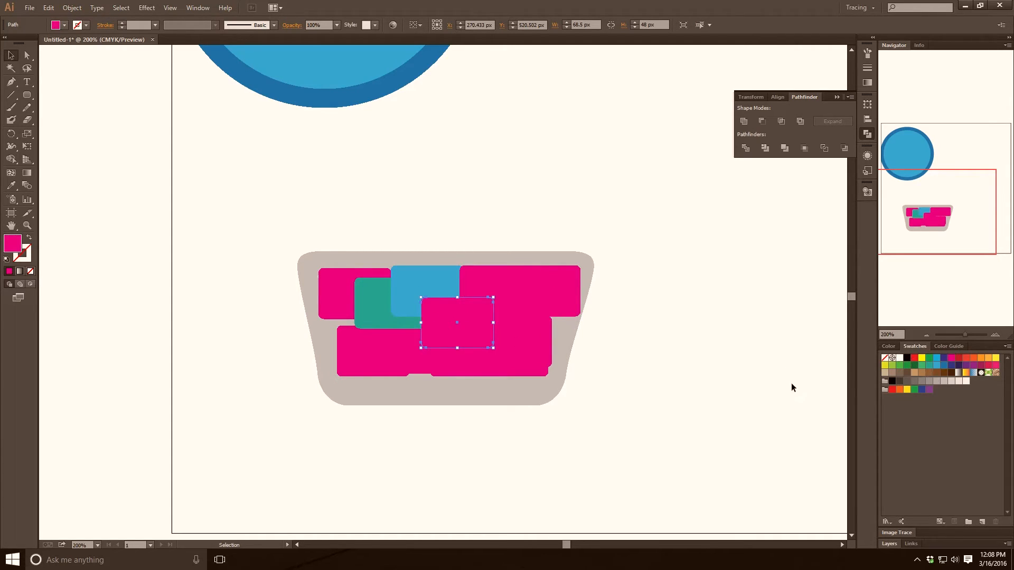
Step: Fill the rectangle between the two slot rows with dark green and the leftmost lower rectangle with orange-red
left_click(929, 365)
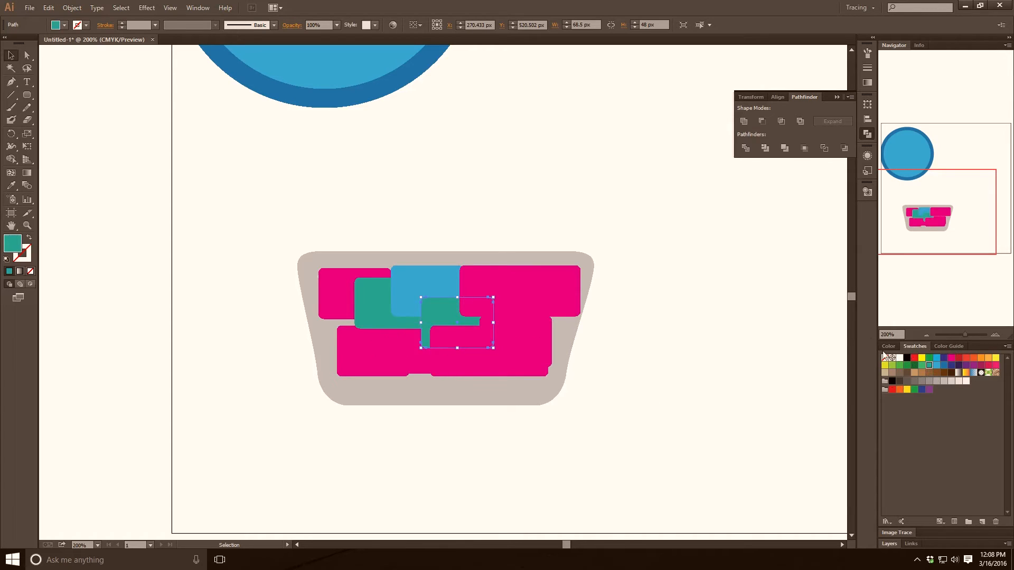
left_click(913, 366)
left_click(395, 349)
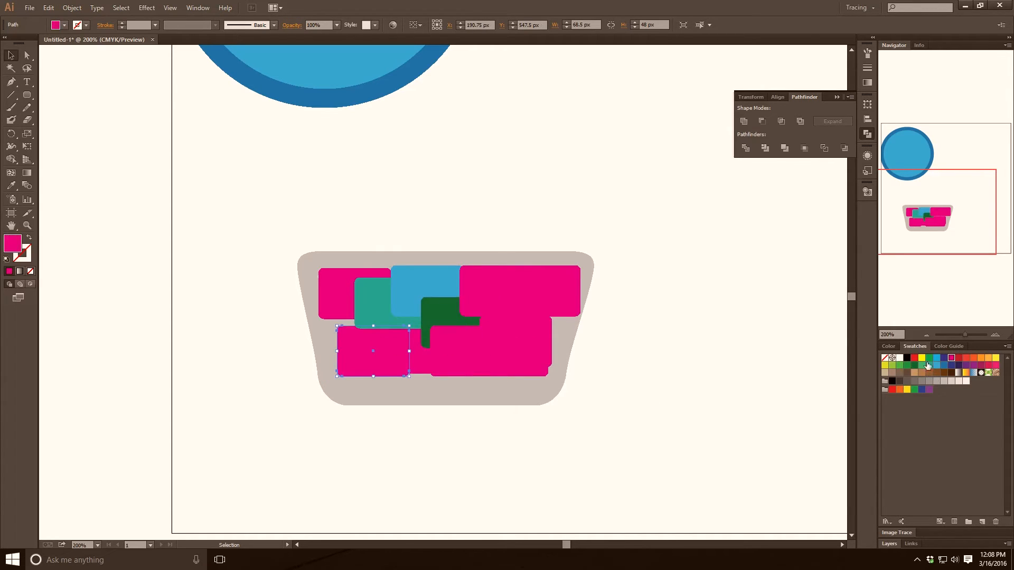
left_click(968, 359)
Step: Fill the second rectangle of the lower row with yellow and the third with medium blue
left_click(425, 340)
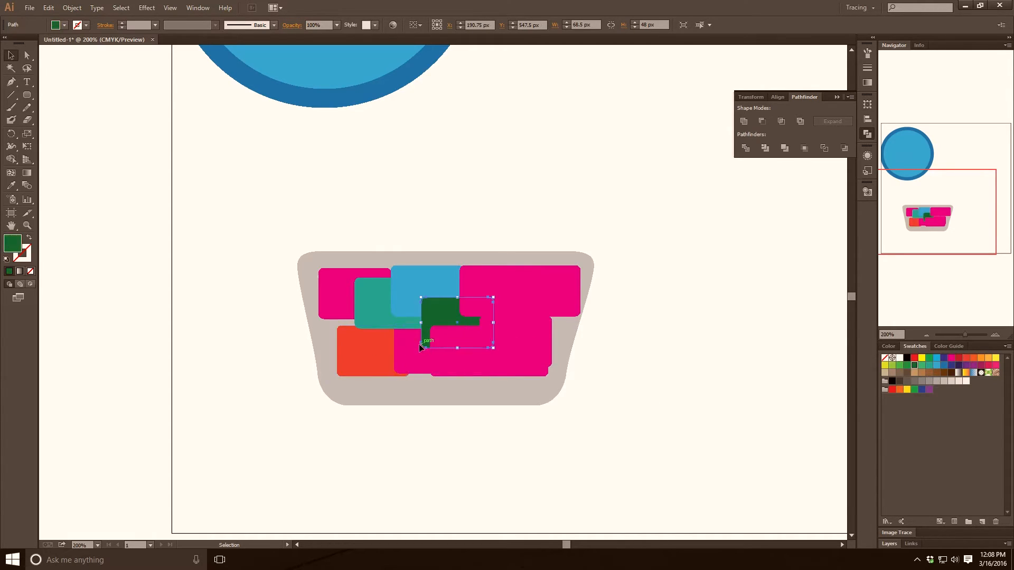
left_click(425, 357)
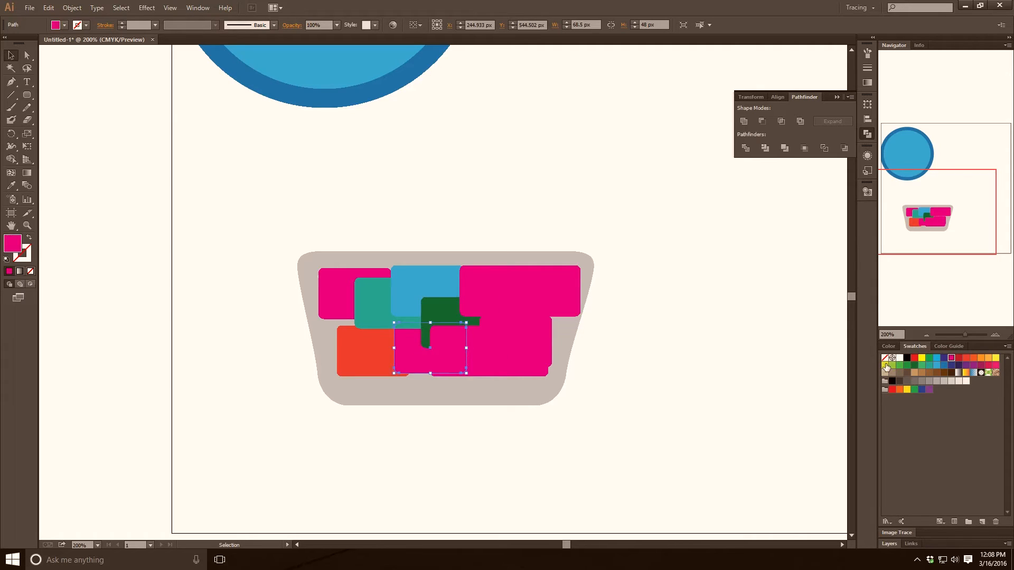
left_click(885, 366)
left_click(463, 349)
left_click(947, 365)
Step: Fill the rectangle over the lower-right slots with lime green and the one over the upper-right slots with bright yellow
left_click(525, 344)
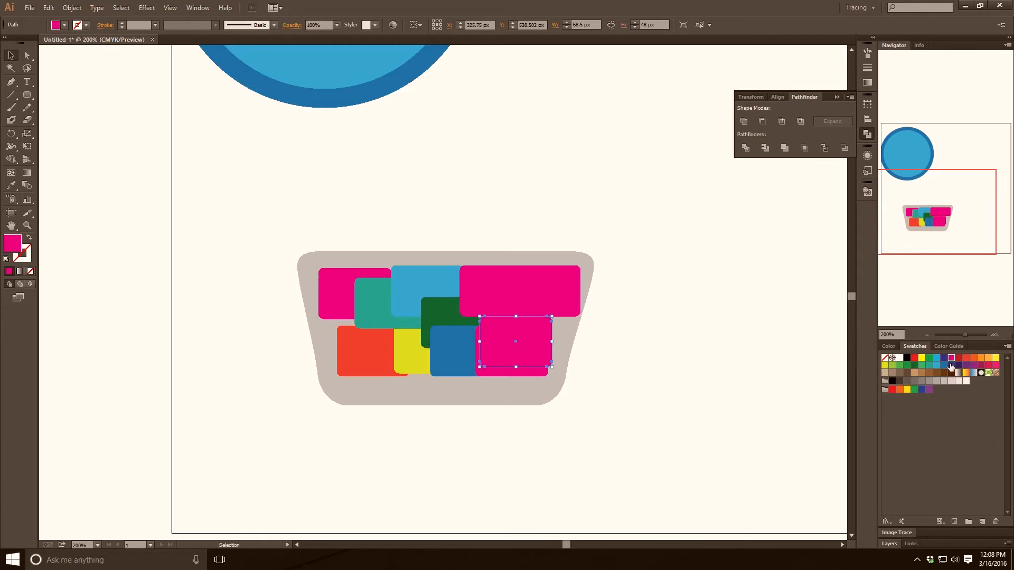
left_click(894, 366)
left_click(549, 311)
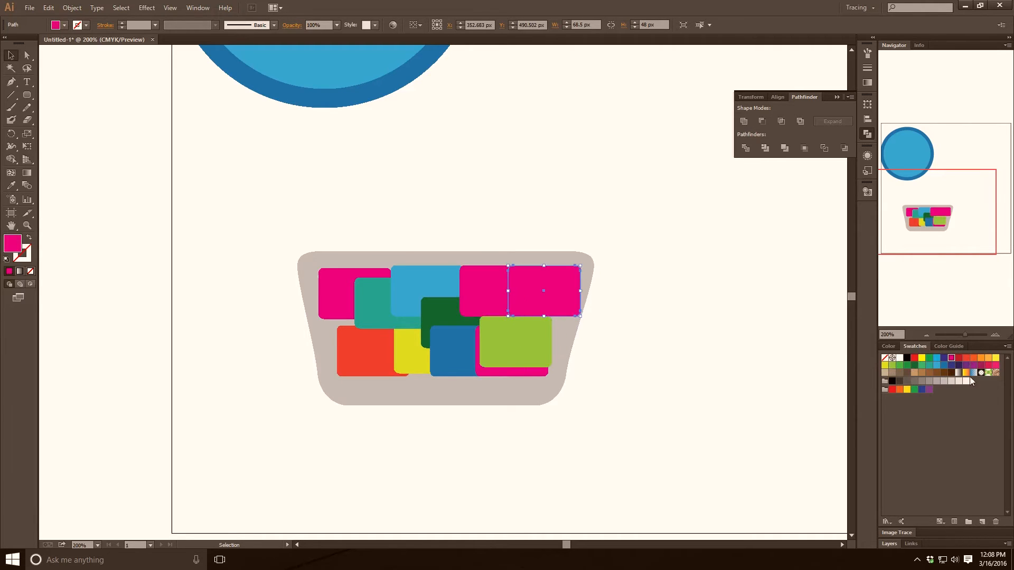
left_click(996, 358)
Step: Fill the magenta rectangle between the light blue and yellow ones in the upper row with black
left_click(485, 296)
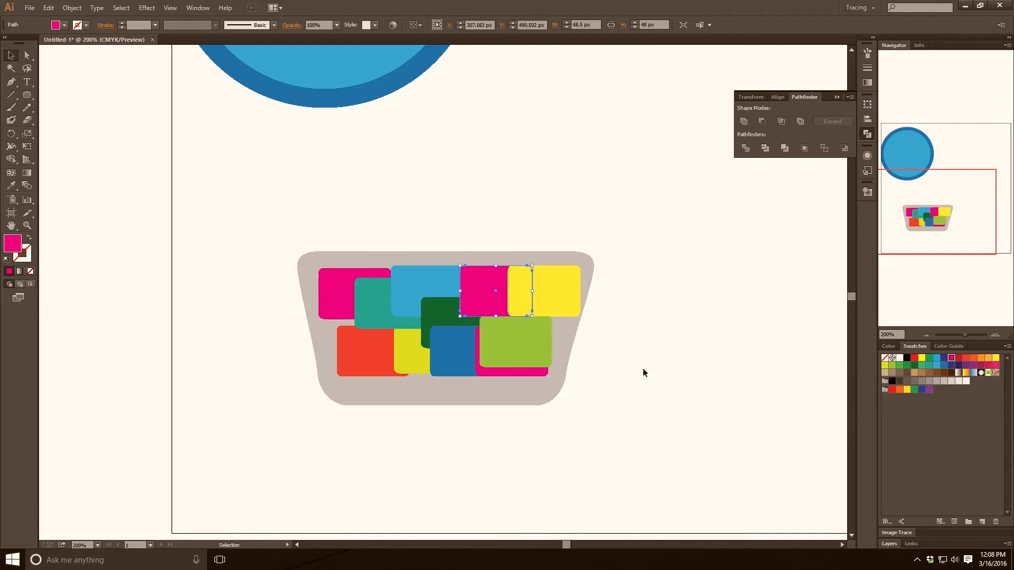
left_click(900, 365)
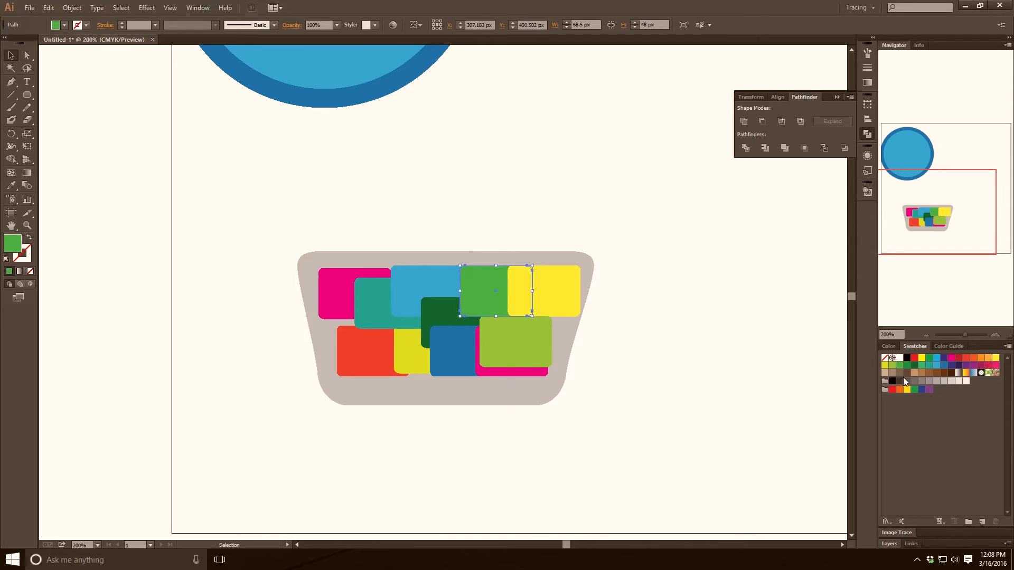
left_click(892, 380)
left_click(891, 380)
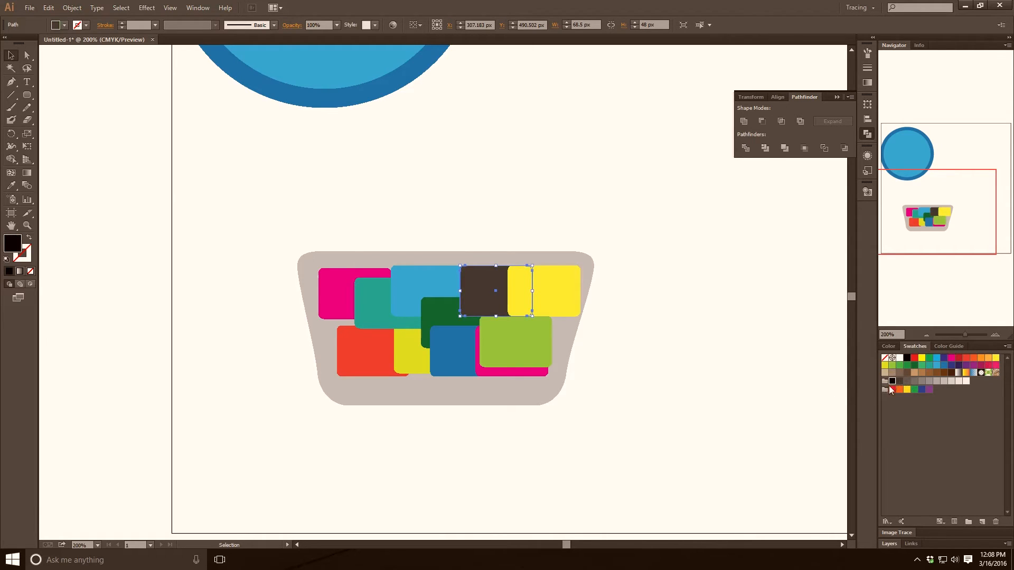
Step: Bring the basket to the front so the coloured rectangles show only through its slots
left_click(414, 383)
key("a")
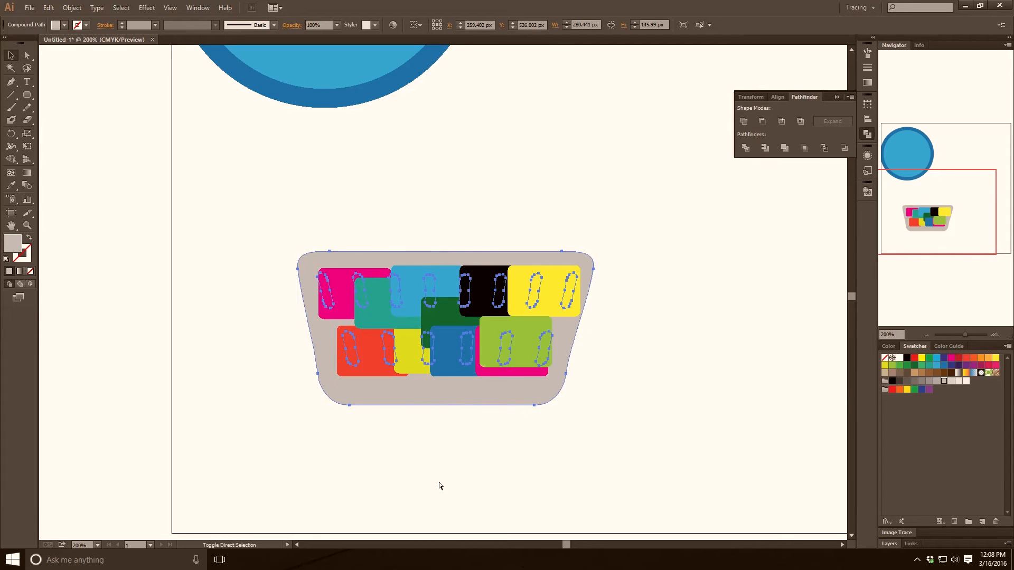
key("ctrl+shift+bracketright")
left_click(477, 486)
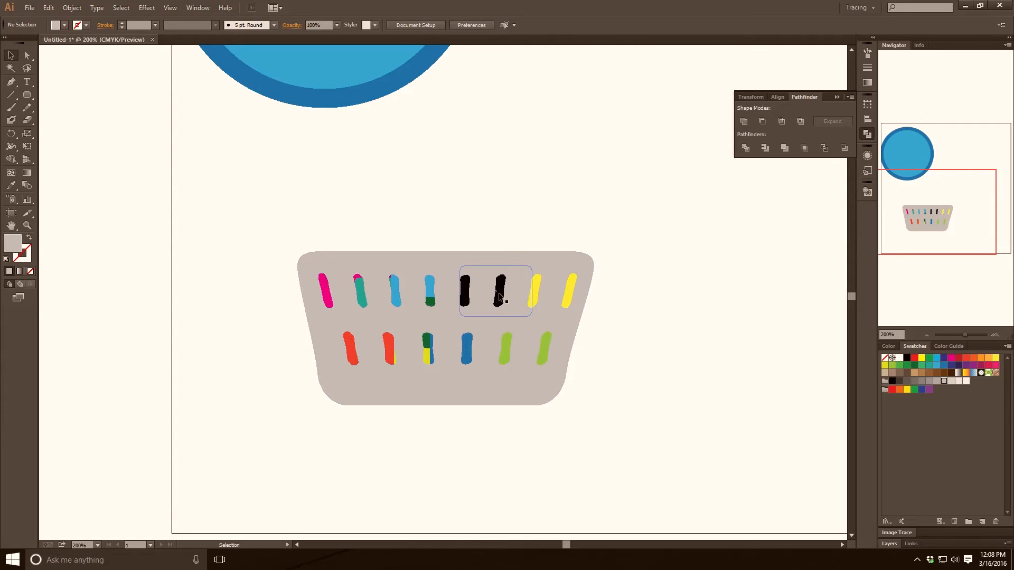
Step: Move the basket together with all its coloured rectangles down towards the artboard's lower edge
left_click_drag(248, 201, 672, 419)
left_click_drag(480, 305, 474, 395)
left_click(669, 336)
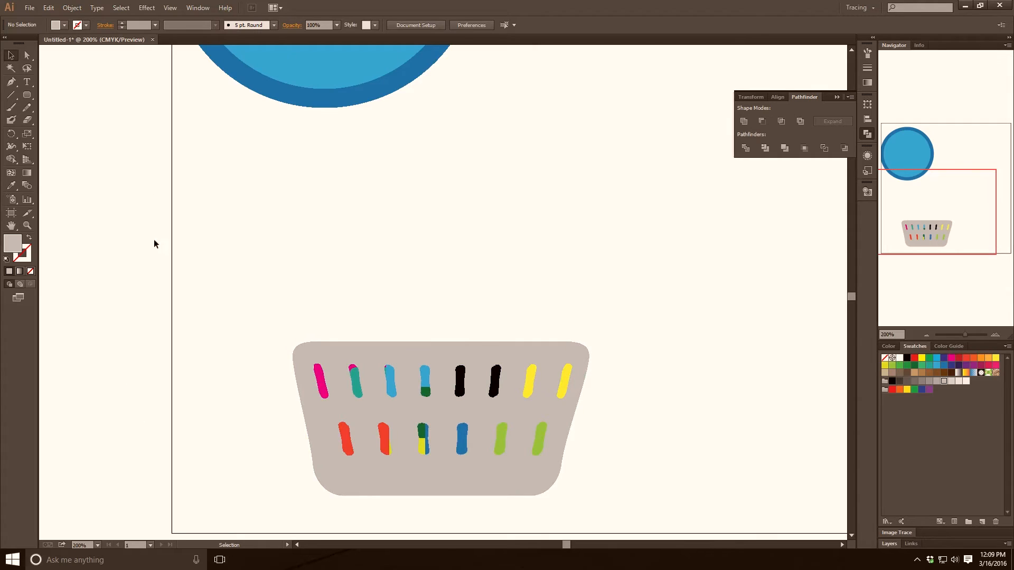
Step: Draw a small wavy laundry shape with the Pen tool on the basket's upper-left rim and fill it green
key("p")
left_click(306, 348)
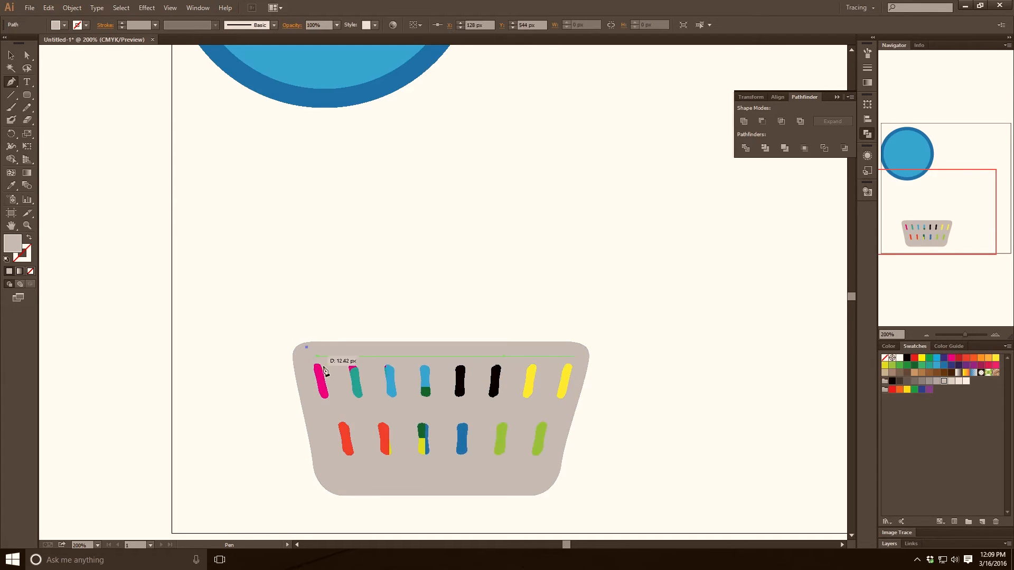
left_click_drag(311, 320, 379, 350)
left_click(921, 364)
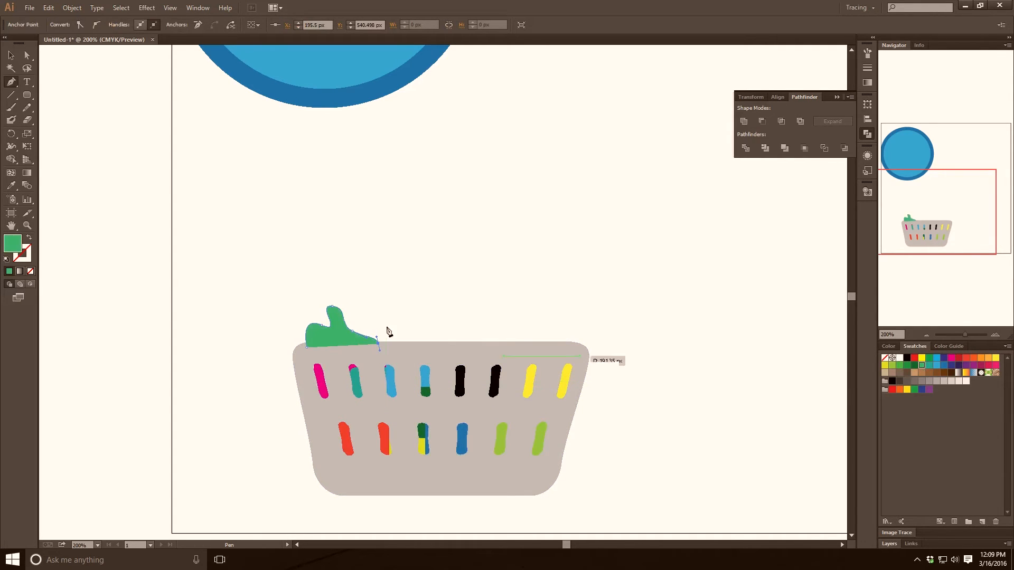
left_click(18, 59)
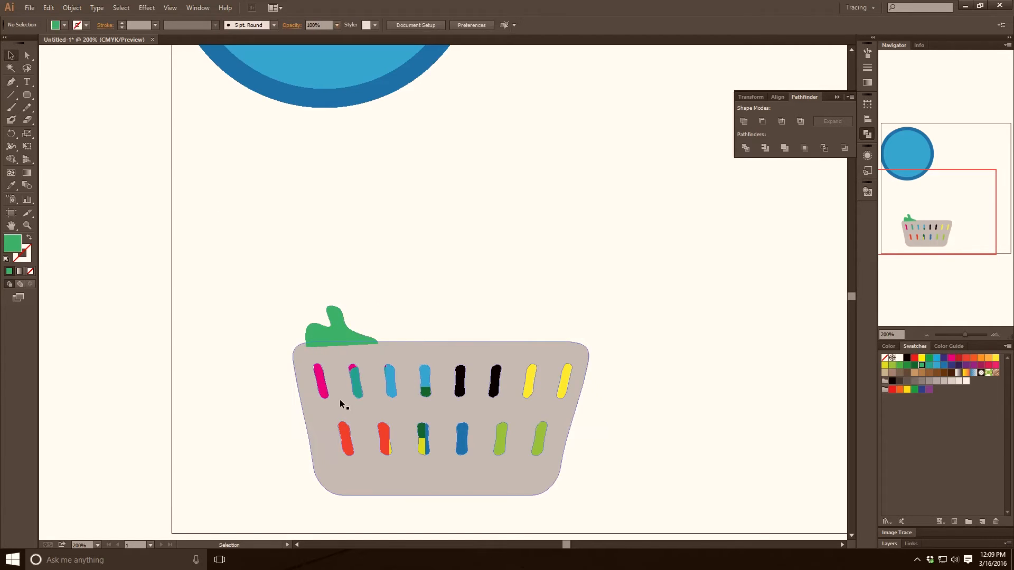
left_click(220, 287)
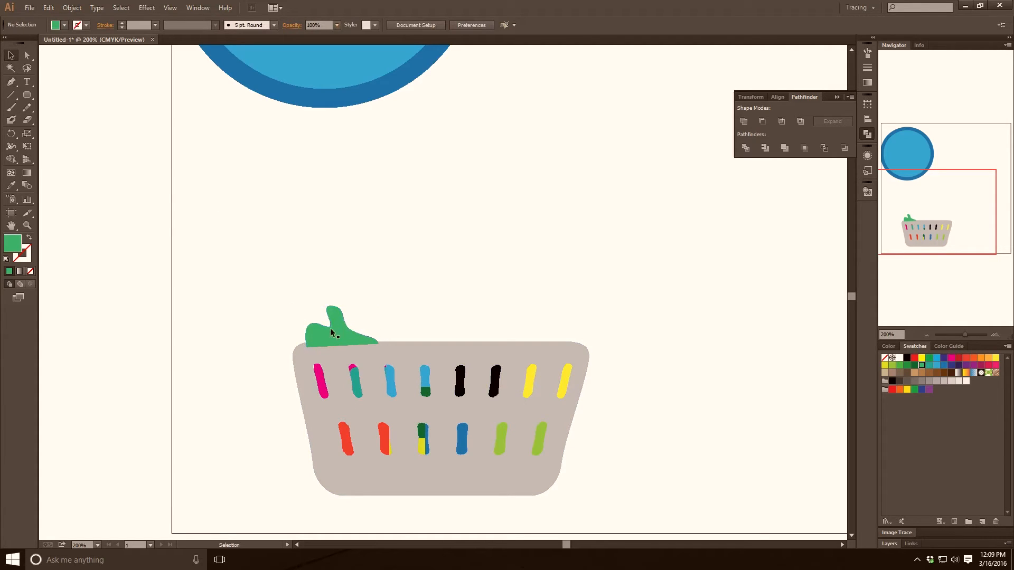
Step: Duplicate the green laundry shape onto the basket's right rim and fill the copy with light blue
left_click_drag(325, 331, 507, 356)
left_click(473, 294)
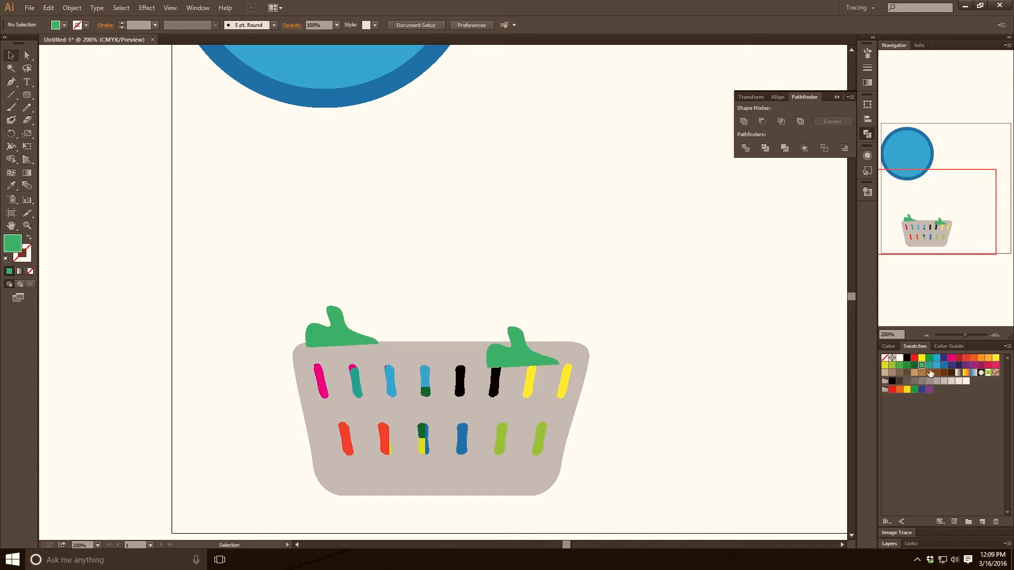
left_click(541, 365)
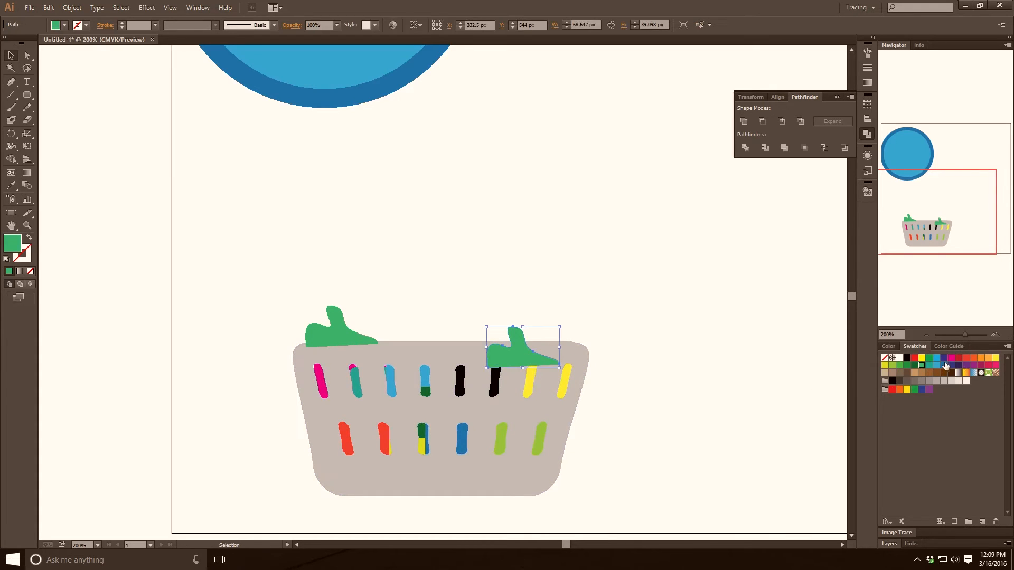
left_click(535, 313)
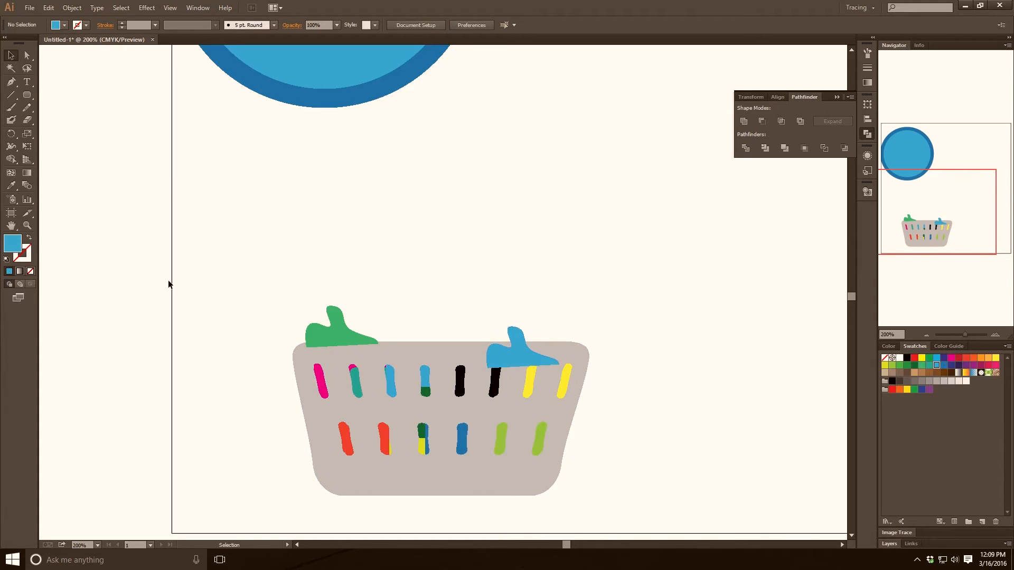
Step: Draw a large light blue laundry mound with the Pen tool over the left half of the basket's rim
left_click(11, 82)
left_click(335, 315)
left_click_drag(335, 290, 491, 314)
mouse_move(463, 355)
left_mouse_down()
mouse_move(432, 376)
mouse_move(447, 383)
mouse_move(497, 365)
mouse_move(519, 372)
mouse_move(398, 373)
mouse_move(491, 367)
mouse_move(470, 372)
left_mouse_up()
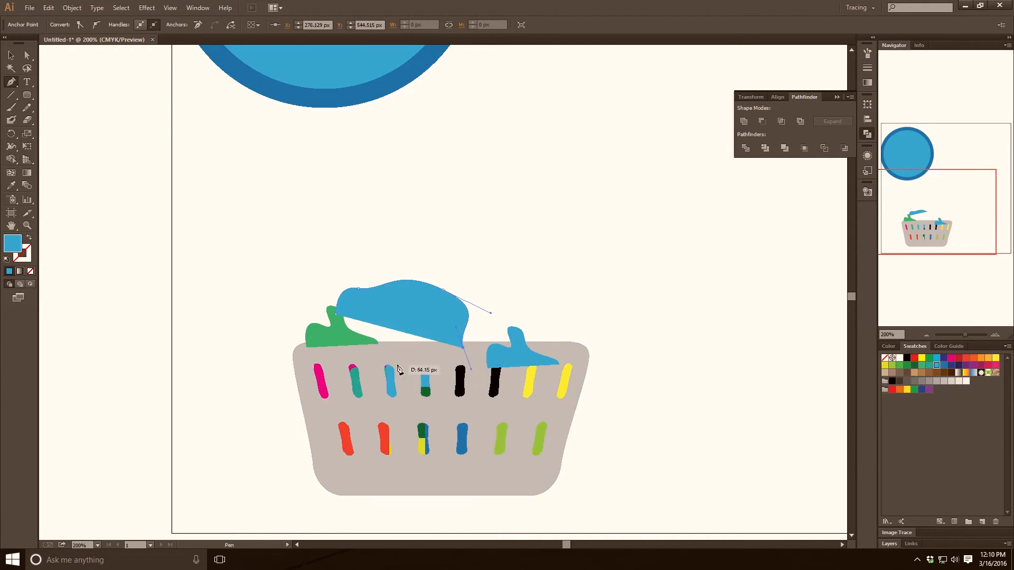
left_click(338, 357)
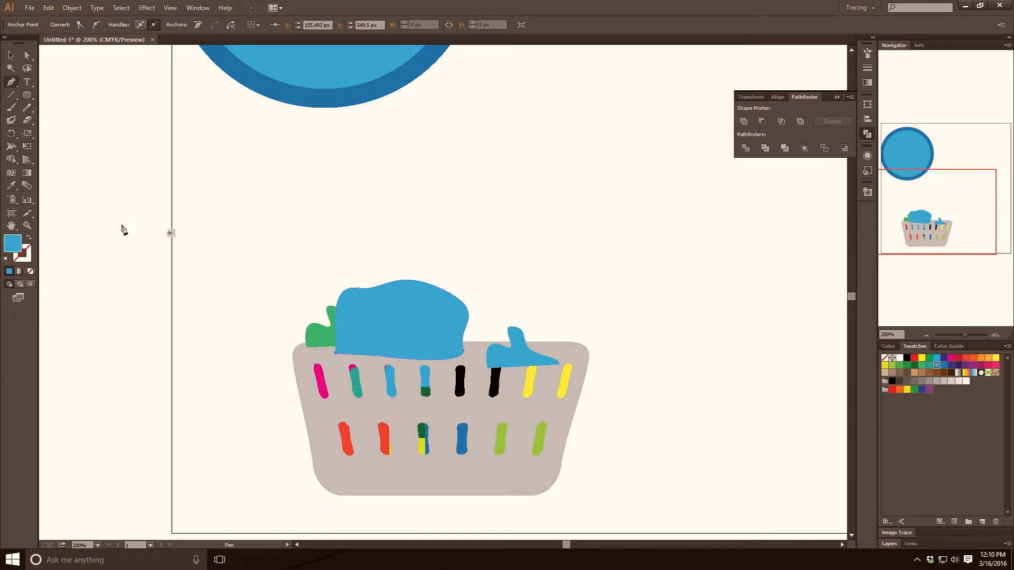
key("v")
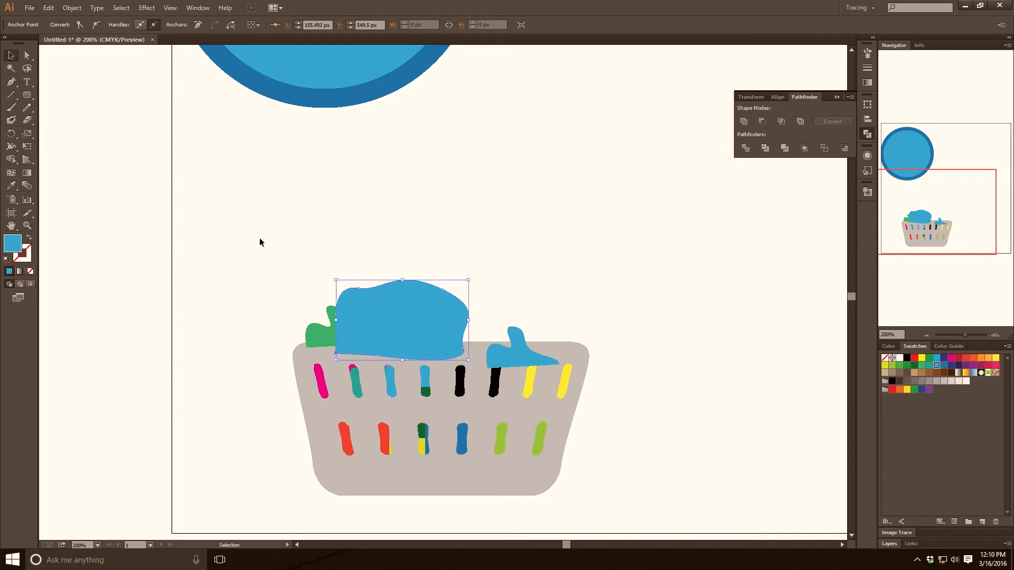
left_click(255, 232)
Step: Draw a larger laundry mound with the Pen tool over the right half of the basket's rim and fill it dark purple
left_click(11, 82)
left_click(442, 300)
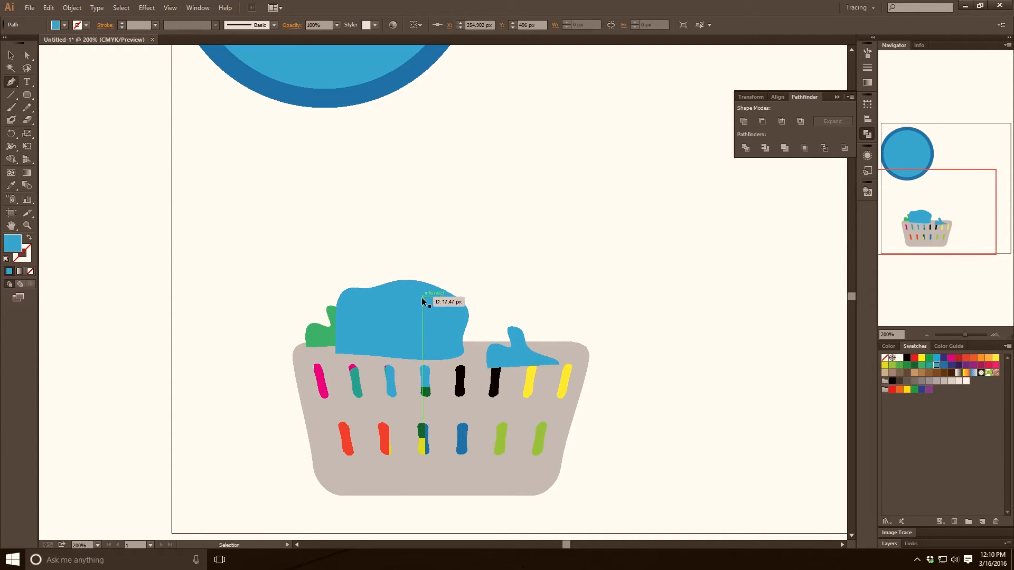
key("ctrl+z")
left_click(405, 289)
left_click_drag(511, 263, 573, 274)
left_click_drag(542, 306, 557, 324)
left_click_drag(564, 370, 545, 394)
left_click_drag(419, 387, 405, 338)
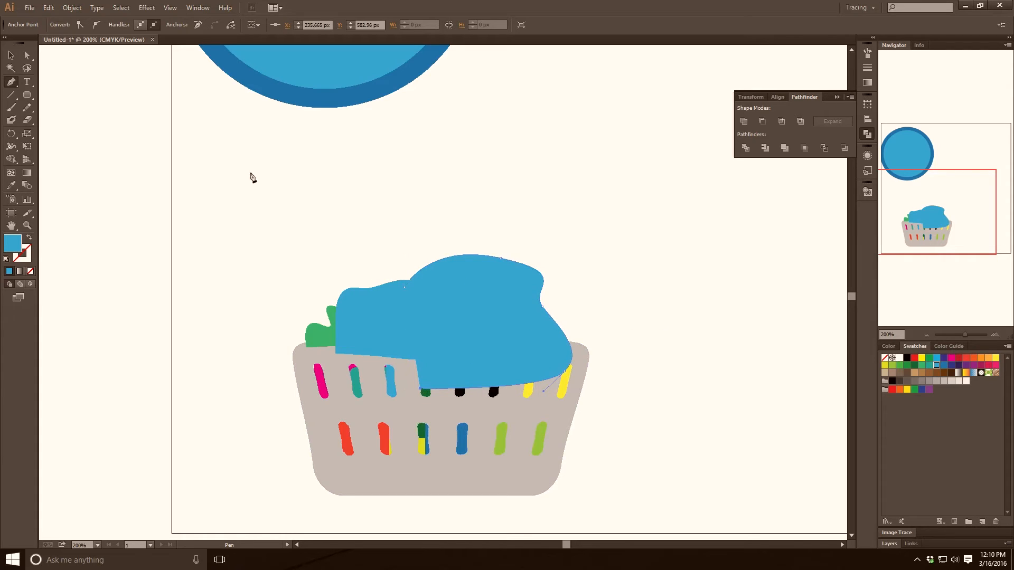
left_click(958, 368)
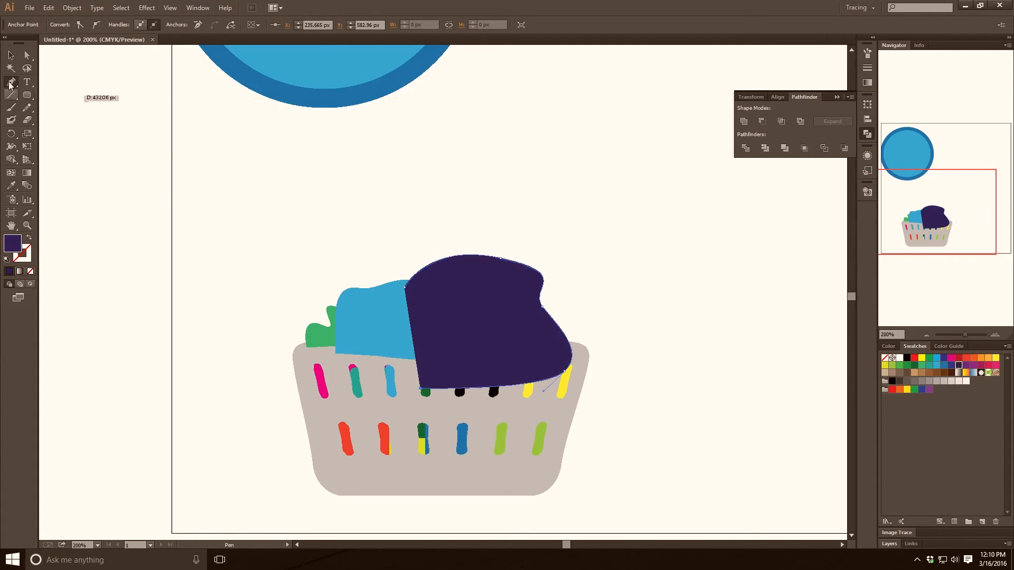
left_click(11, 54)
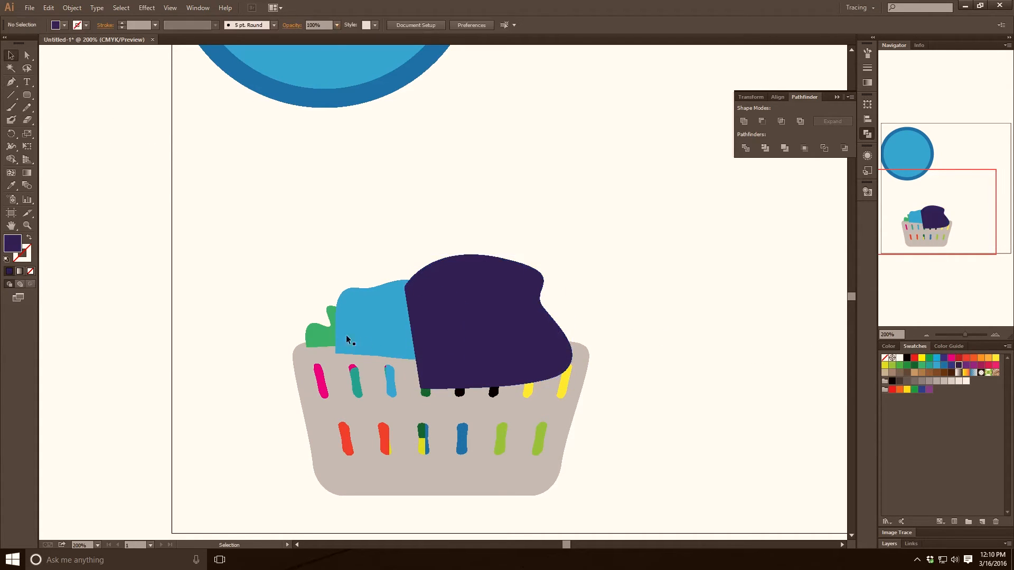
Step: Send the large light blue mound and the small green laundry shape behind the basket, with the green one rearmost
left_click(375, 330)
left_click_drag(378, 329, 381, 331)
key("ctrl+bracketleft")
key("ctrl+bracketleft")
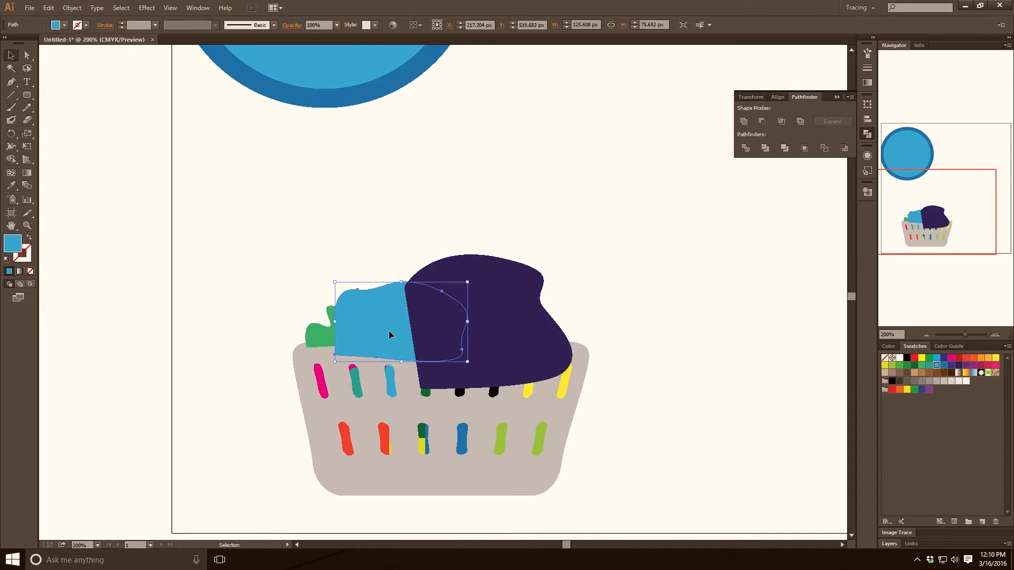
left_click(336, 342, "ctrl")
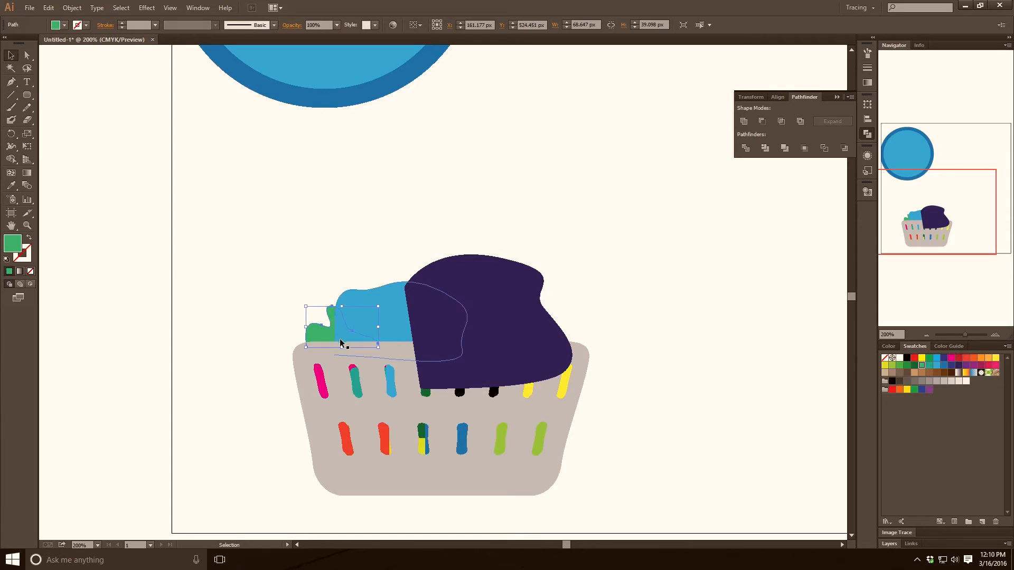
Step: Send the dark purple mound behind the basket and the large light blue mound
left_click(500, 331)
key("ctrl+bracketleft")
key("ctrl+bracketleft")
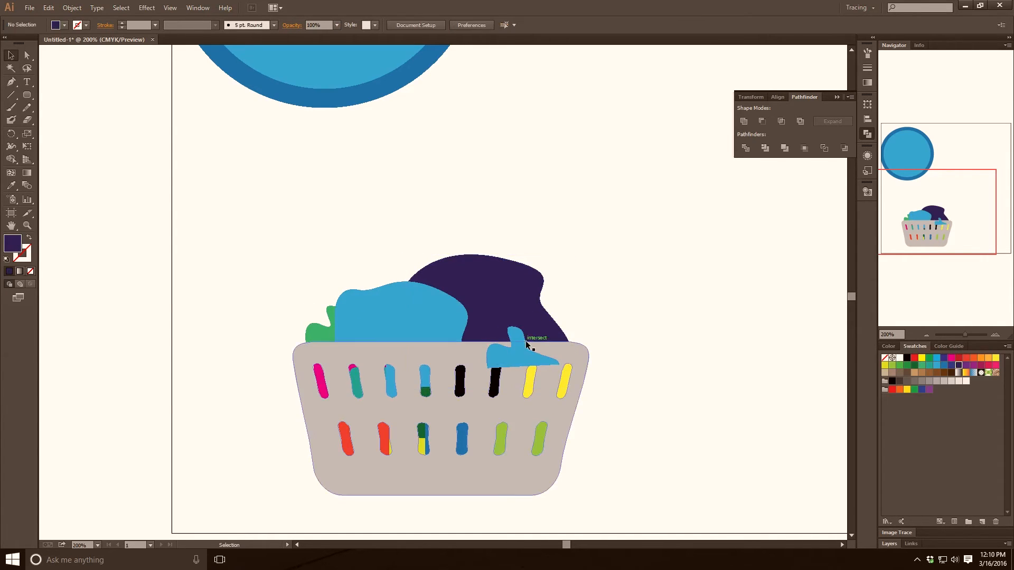
Step: Send the small light blue shape on the right rim behind the basket and fill it with orange
left_click(522, 354, "ctrl")
key("ctrl+bracketleft")
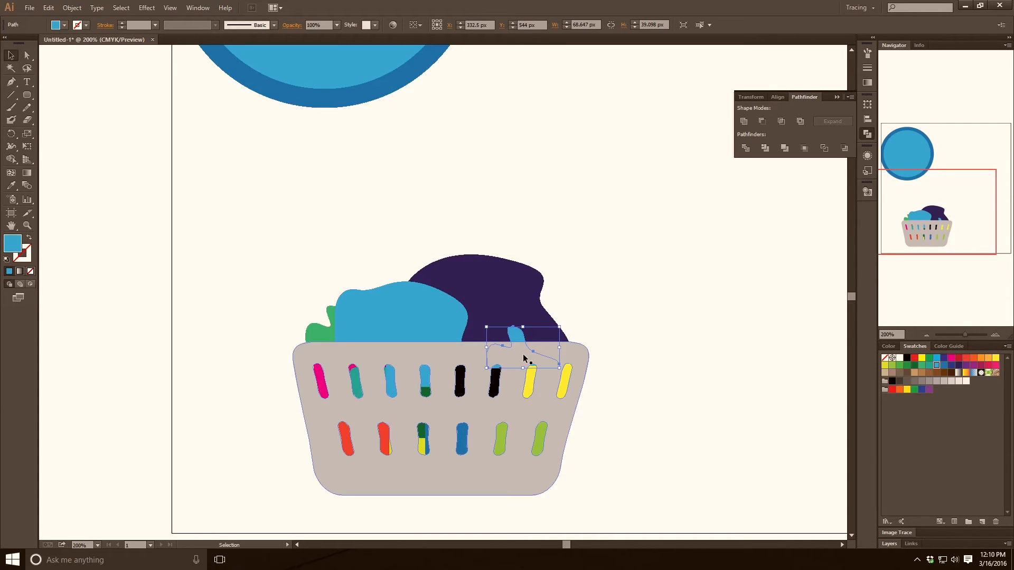
left_click(973, 358)
left_click(568, 200)
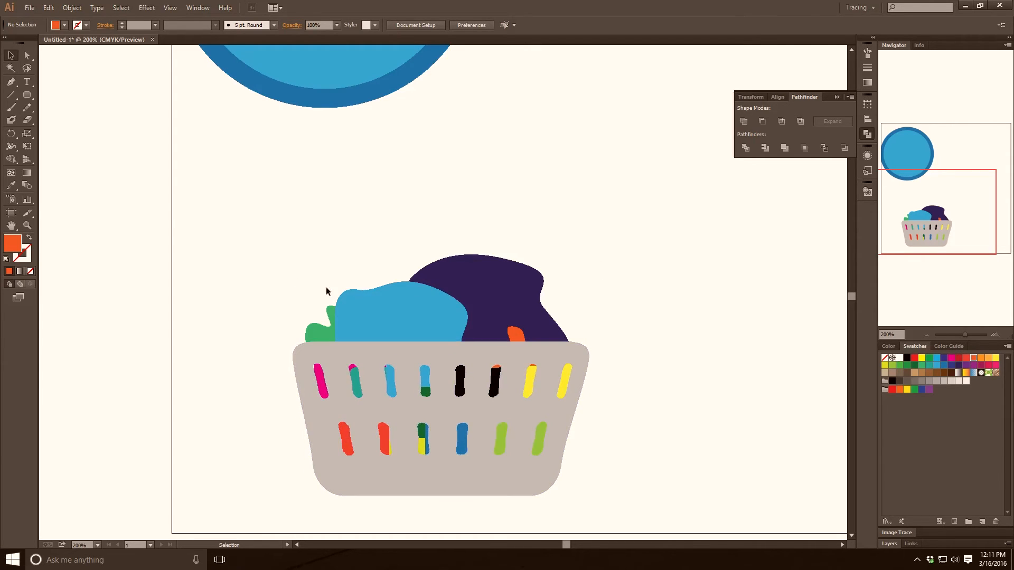
Step: Draw a small wavy shape with the Pen tool between the two mounds, fill it magenta and send it to the back
key("p")
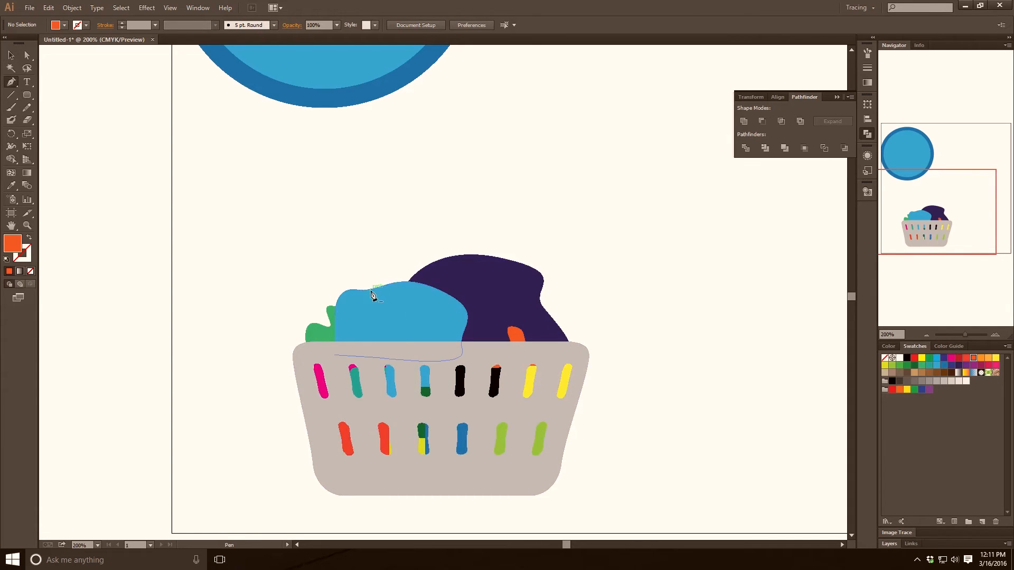
left_click_drag(370, 279, 412, 296)
left_click(9, 56)
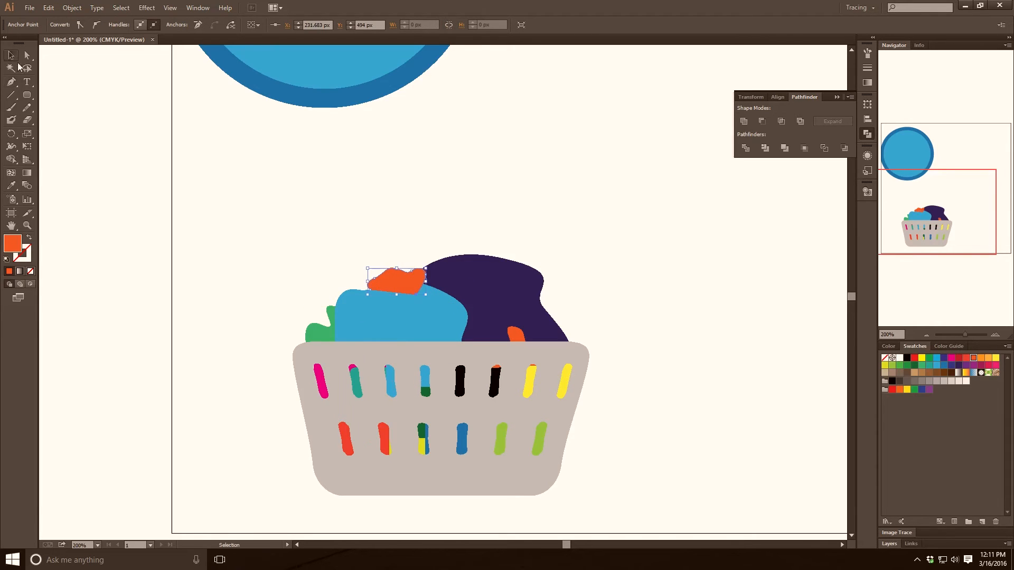
left_click(950, 358)
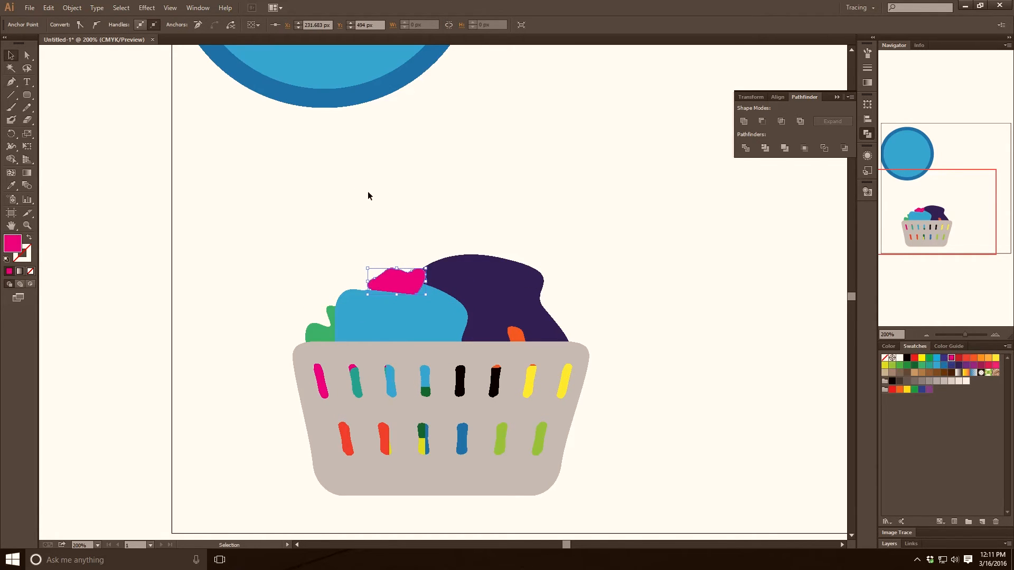
key("ctrl+shift+[")
left_click(462, 239)
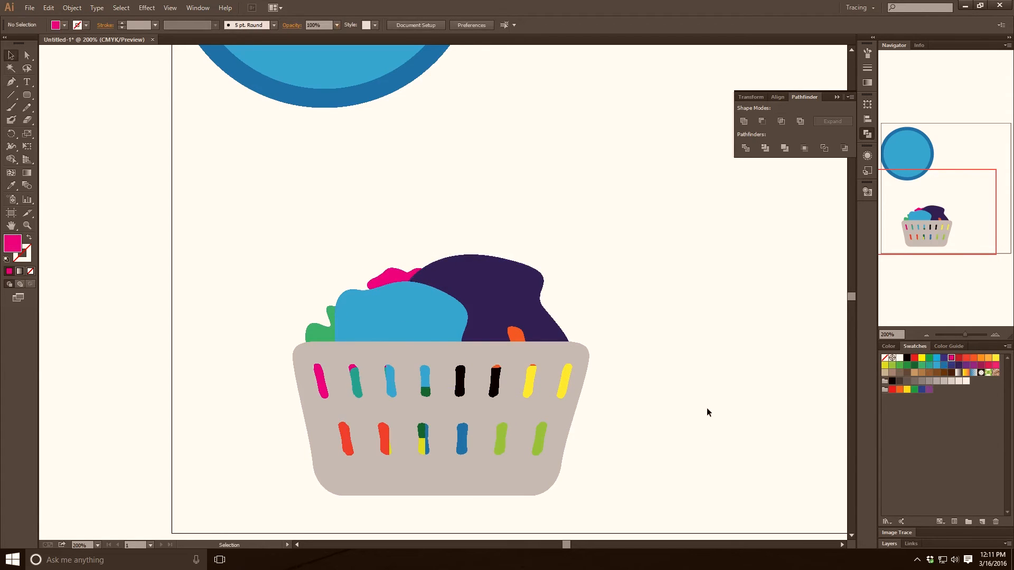
Step: Draw a wavy Pen shape about 69 px wide and 29 px high on the light blue mound at the rim, filled yellow-green (C=50 M=0 Y=100 K=0)
left_click(9, 82)
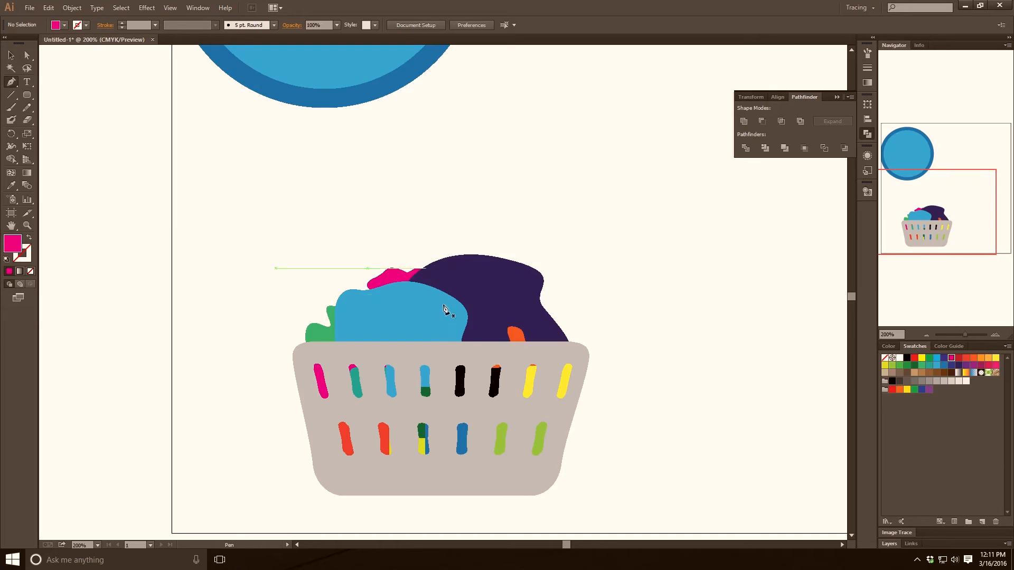
left_click(361, 347)
left_click_drag(407, 324, 437, 354)
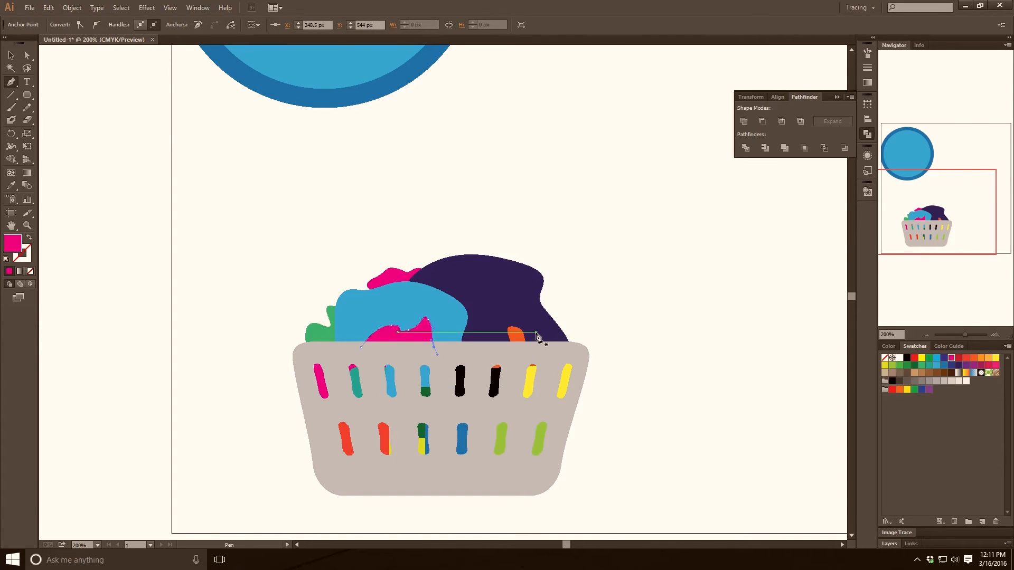
left_click(973, 359)
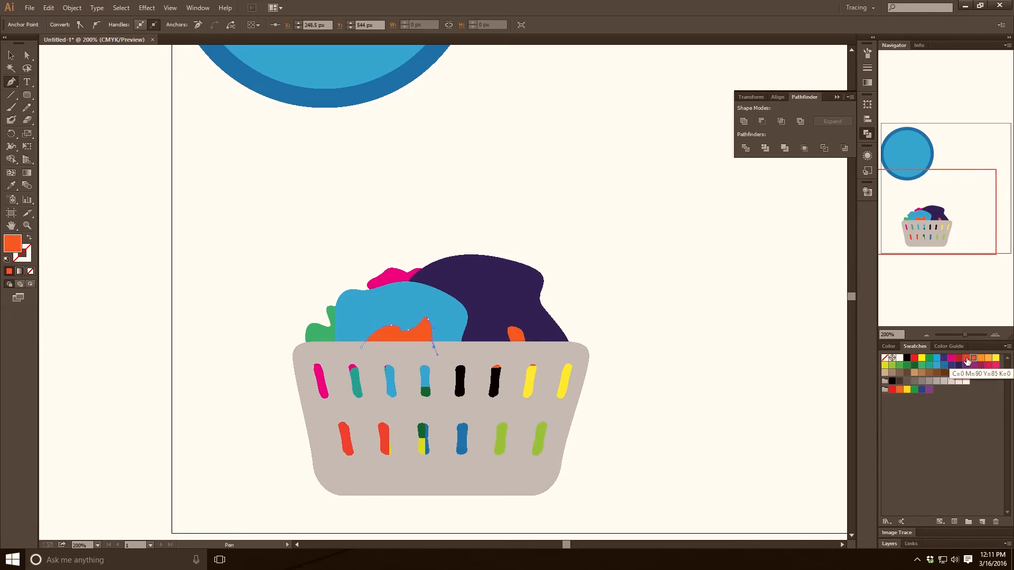
left_click(966, 359)
left_click(891, 365)
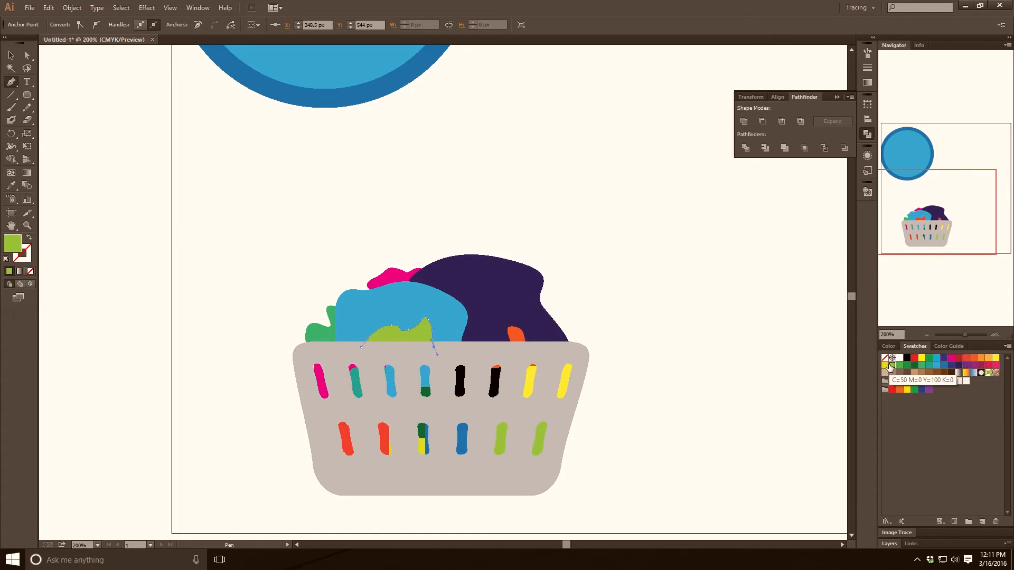
key("ctrl+z")
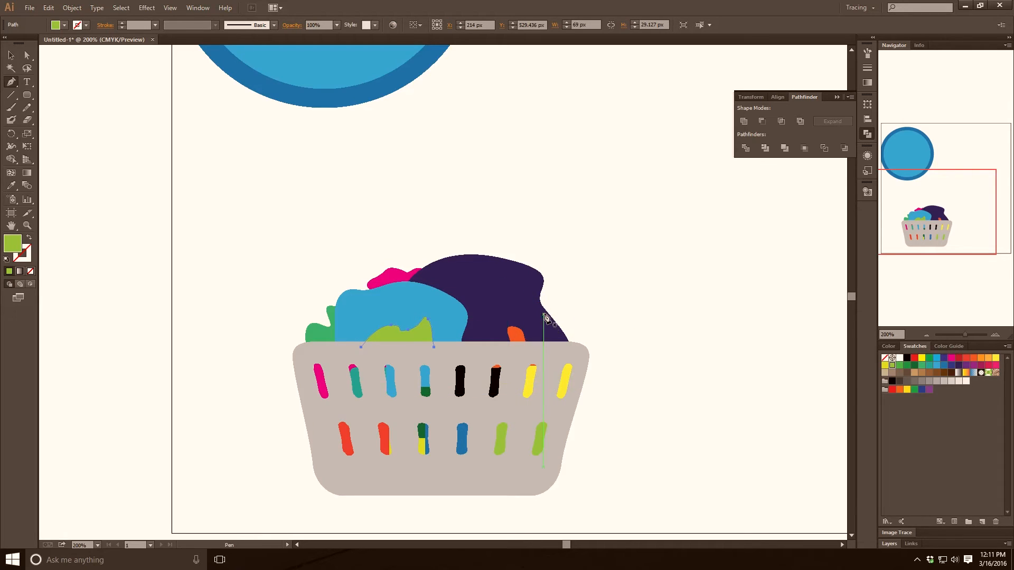
Step: Draw a draped cloth shape with the Pen tool over the top of the dark purple mound and fill it light orange
left_click(471, 251)
left_click_drag(471, 277, 536, 271)
left_click_drag(471, 251, 385, 241)
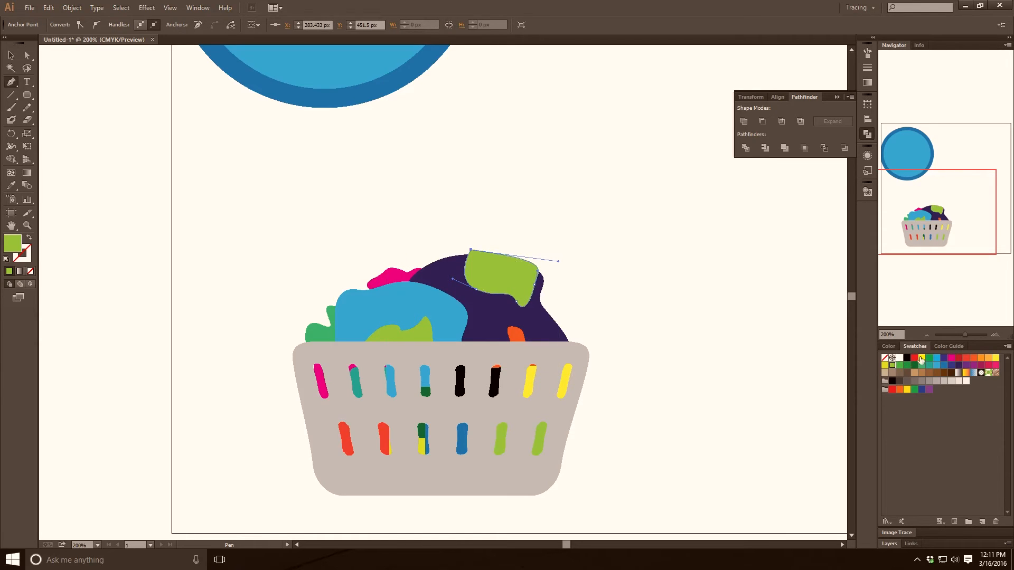
left_click(966, 358)
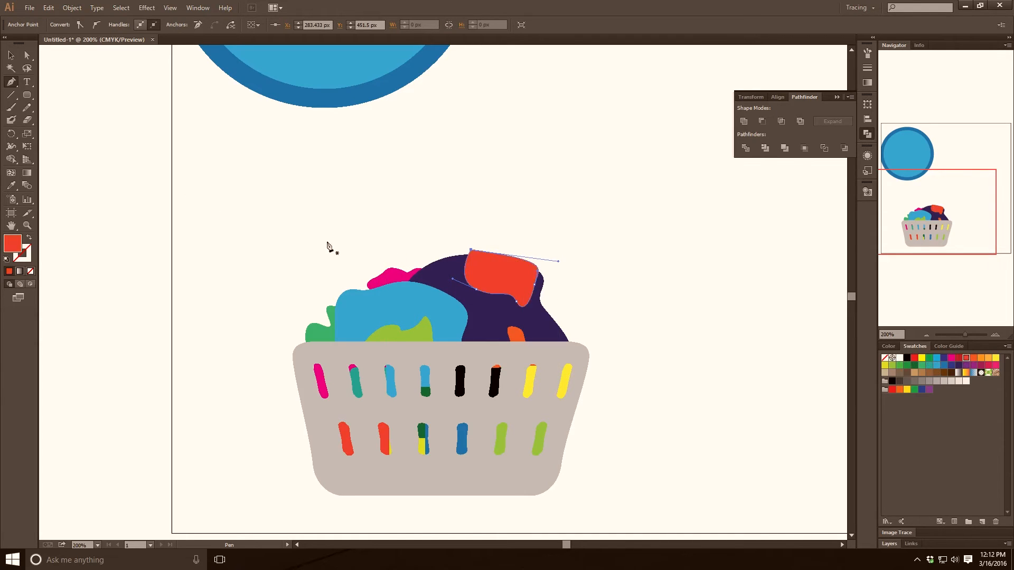
left_click(988, 359)
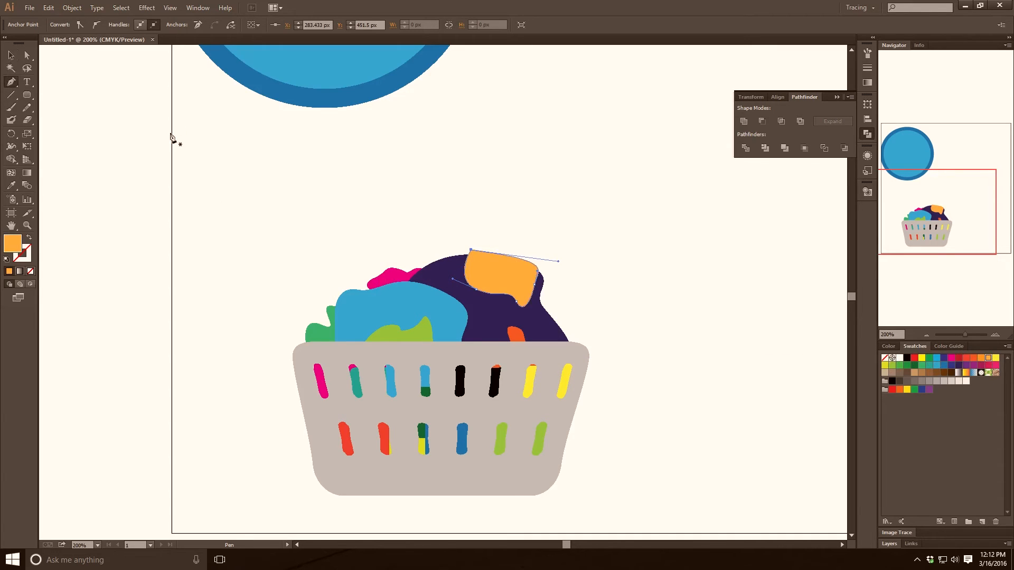
left_click(10, 55)
left_click(291, 260)
Step: Fill the basket with a lighter beige from the grey swatch group
scroll(259, 355, "down", 2)
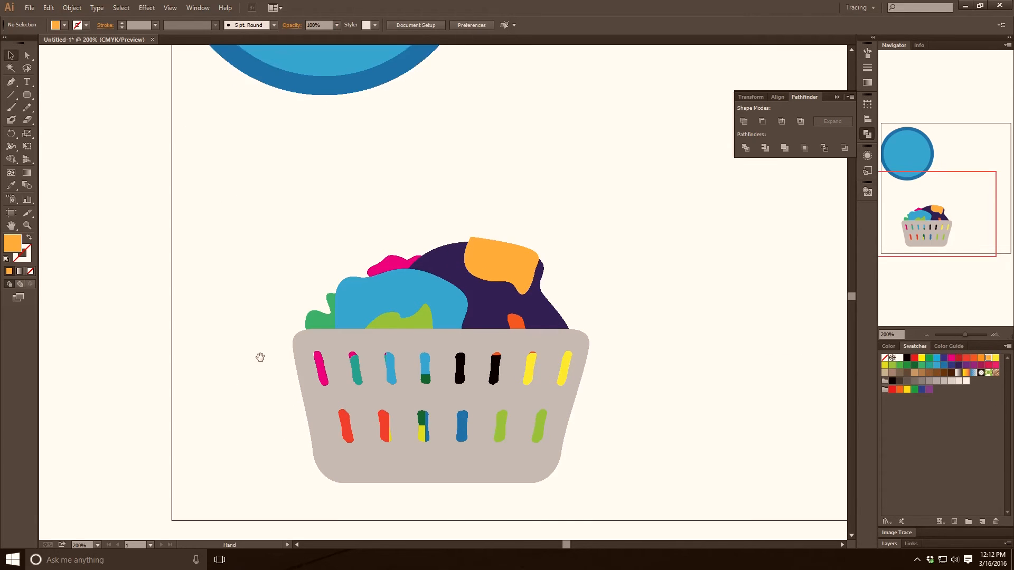
scroll(253, 356, "up", 3)
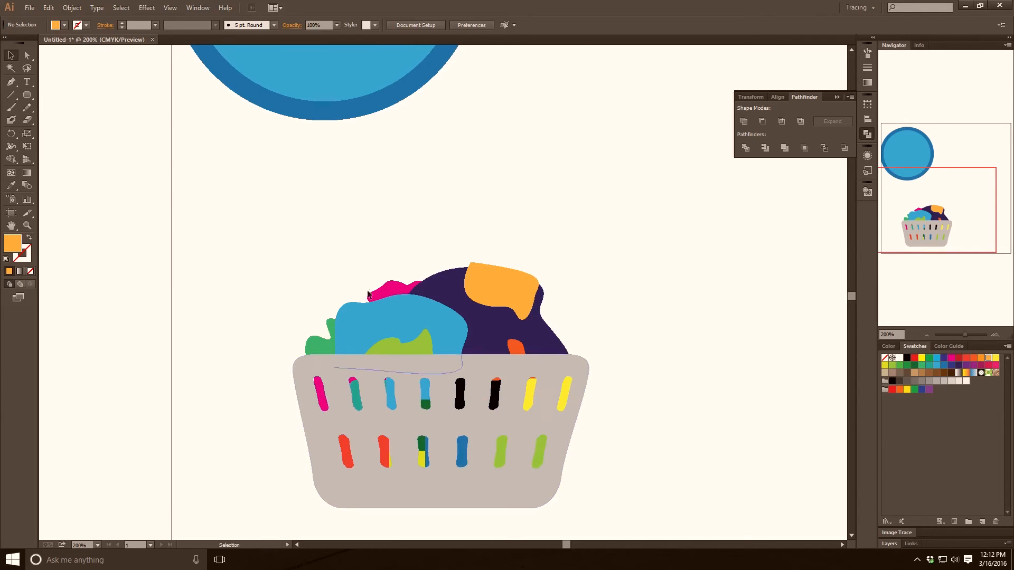
scroll(277, 298, "down", 2)
scroll(277, 299, "up", 1)
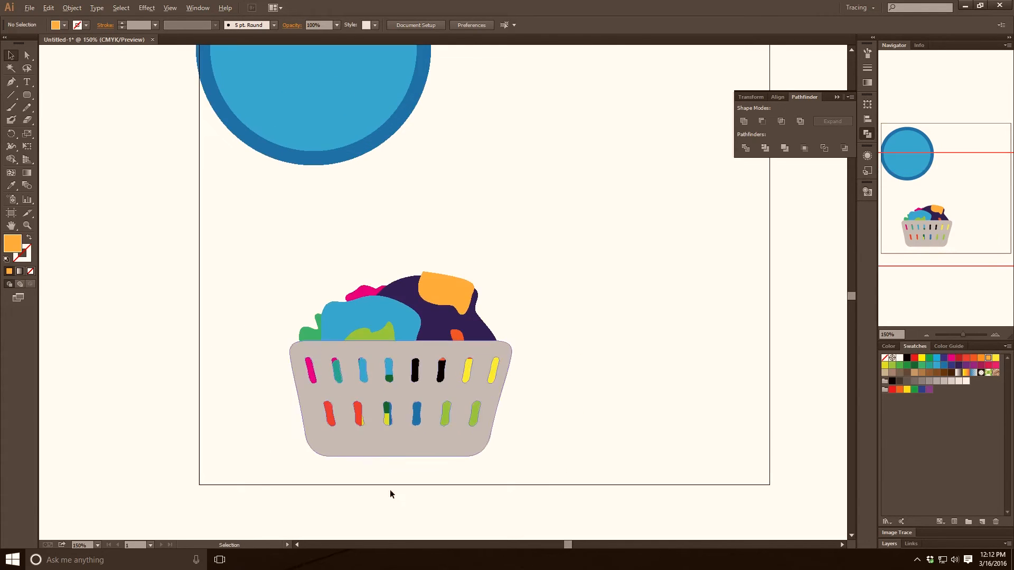
left_click(407, 448)
left_click(950, 381)
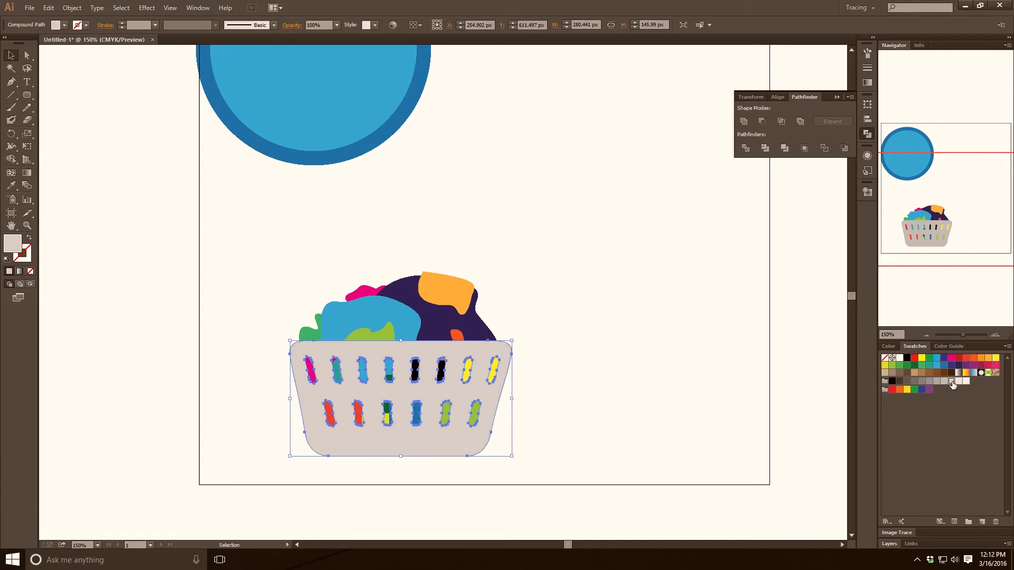
left_click(612, 354)
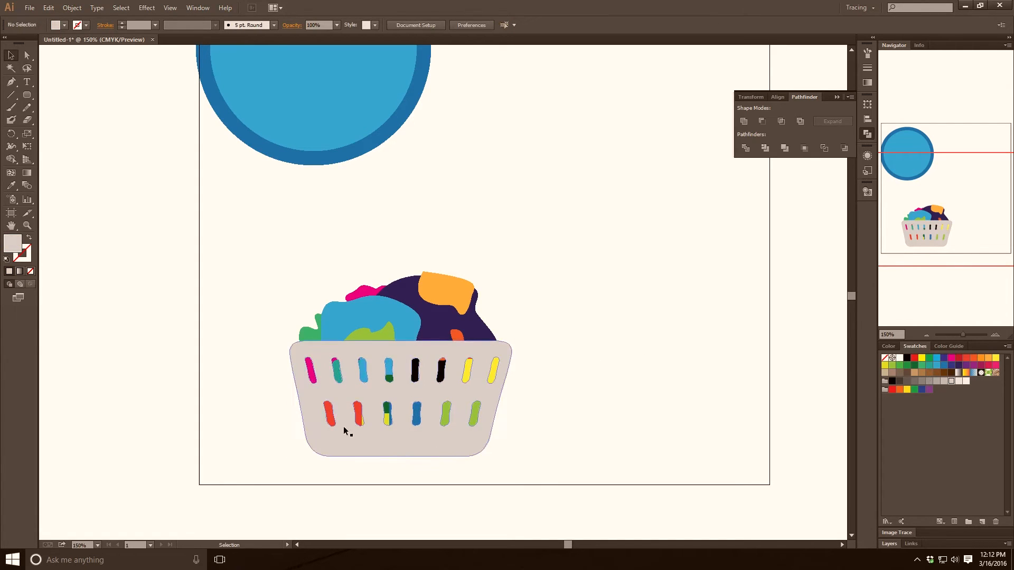
Step: Shorten the basket to about 103 px high by raising its bottom edge, keeping its width
left_click(403, 435)
left_click(214, 282)
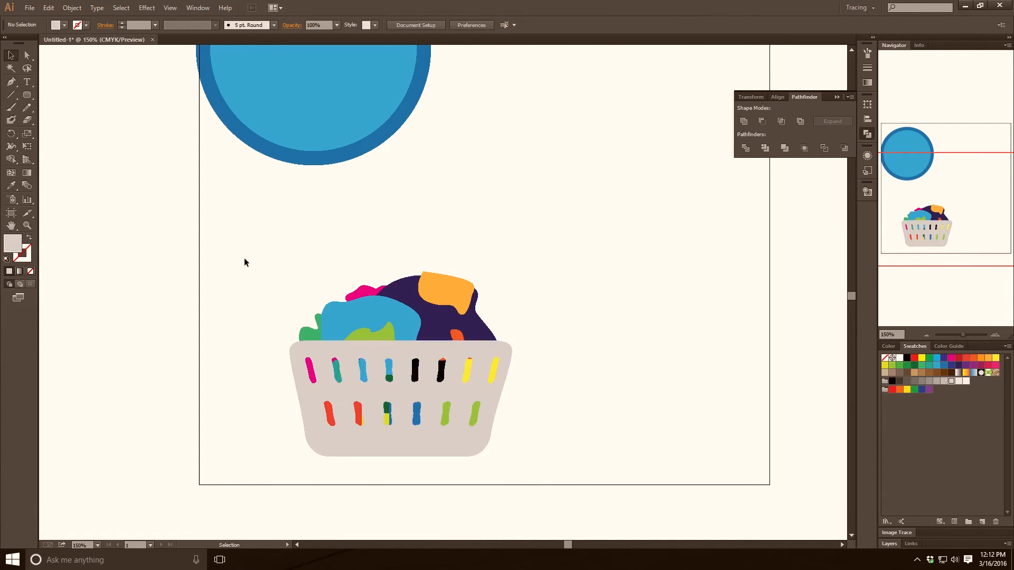
left_click(416, 441)
left_click_drag(401, 457, 418, 430)
Step: Move the lower coloured rectangles up about 18 px together so they no longer stick out below the basket
left_click_drag(519, 464, 286, 424)
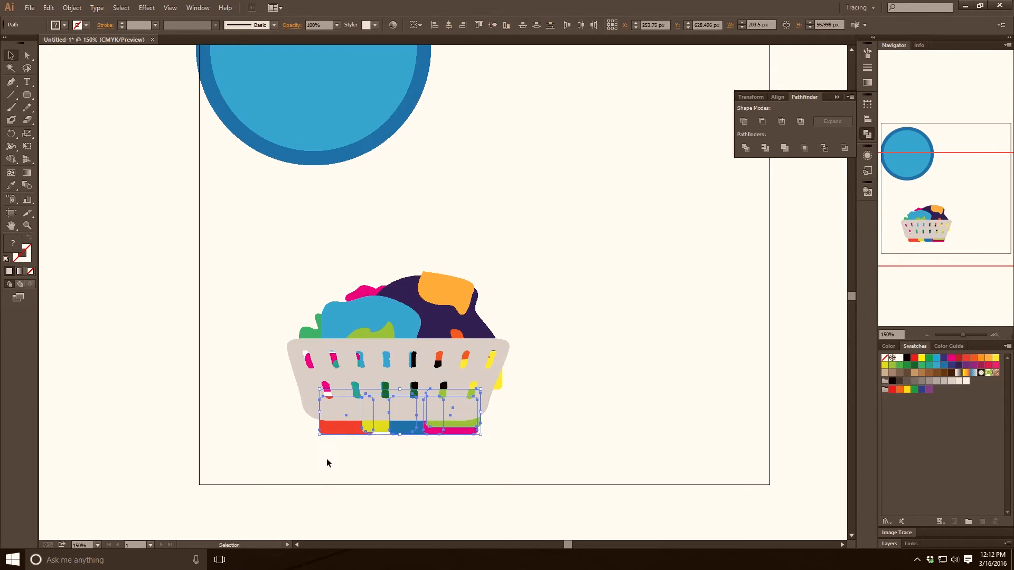
key("Up")
key("Up")
key("Up")
key("Up")
key("Up")
key("Up")
key("Up")
key("Up")
key("Up")
key("Up")
key("Up")
key("Up")
key("Up")
key("Up")
key("Up")
key("Up")
key("Up")
key("Up")
key("Up")
key("Up")
key("Up")
key("Up")
key("Up")
key("Up")
key("Up")
key("Up")
key("Up")
key("Up")
key("Up")
key("Up")
key("Up")
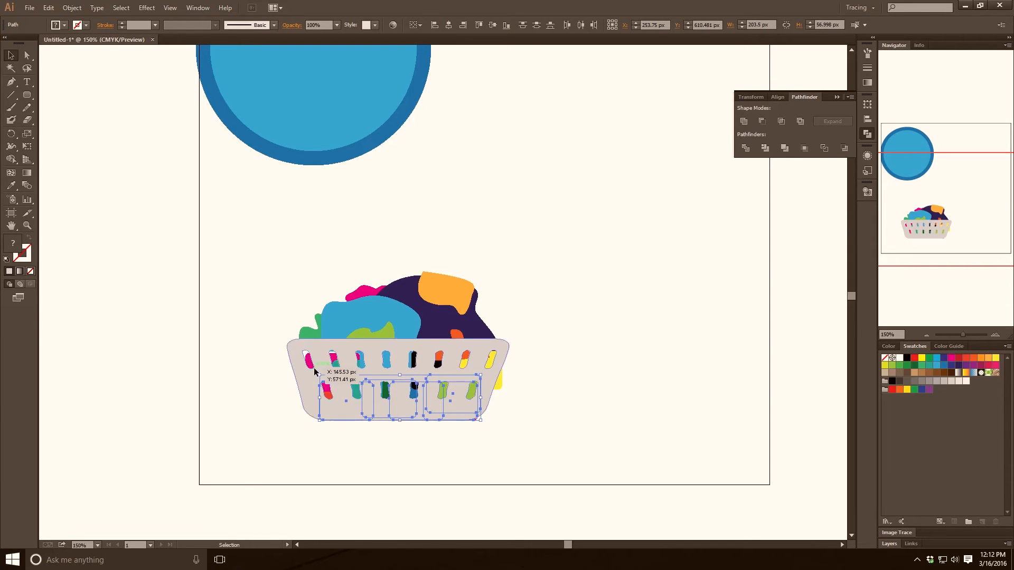
left_click(314, 369)
left_click(214, 366)
Step: Nudge the basket 9 px right and 2 px down over the coloured rectangles
left_click(370, 410)
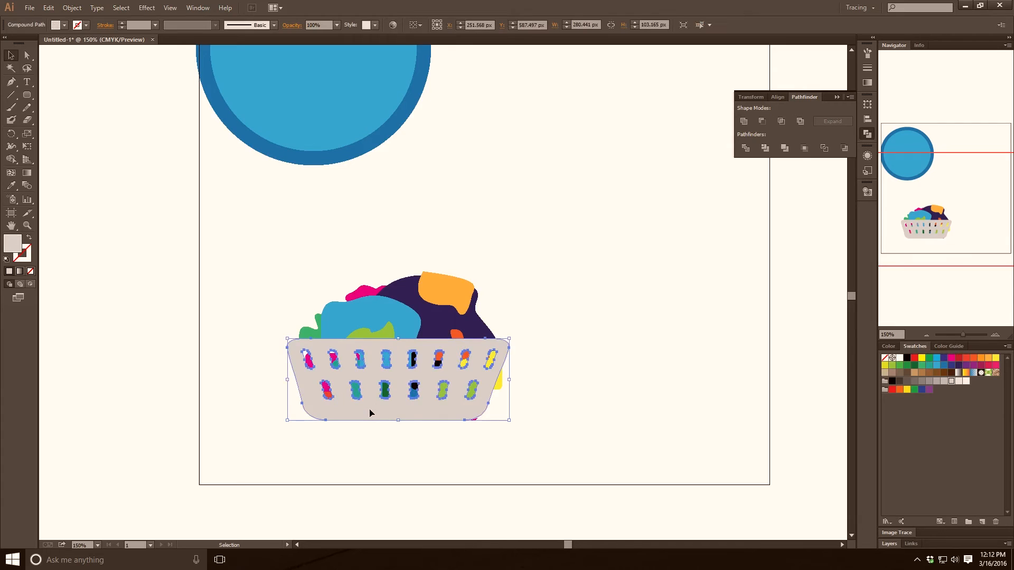
key("Right")
key("Down")
key("Right")
key("Right")
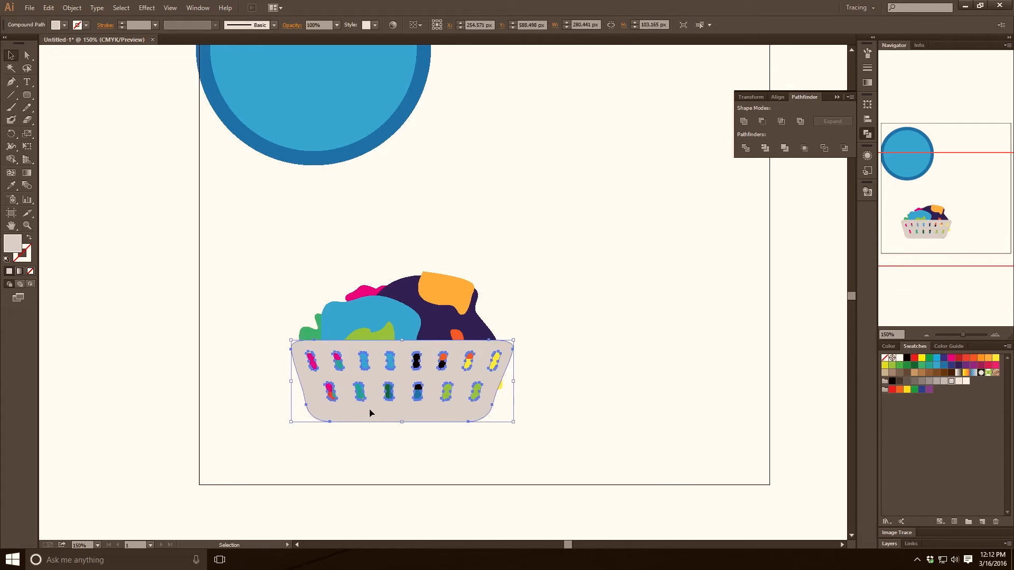
key("Right")
key("Right")
key("Right")
key("Right")
key("Right")
key("Right")
key("Right")
key("Down")
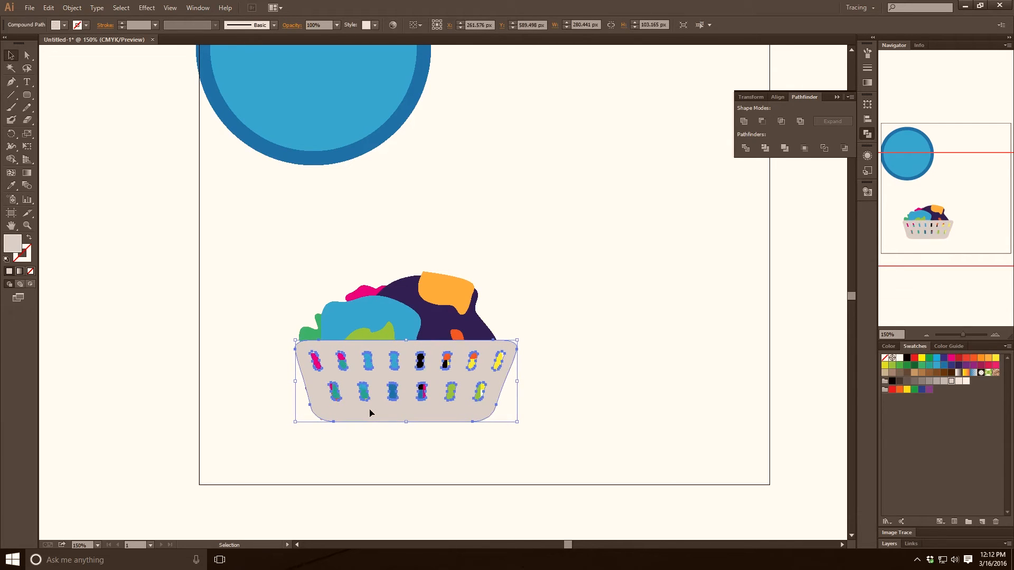
key("Left")
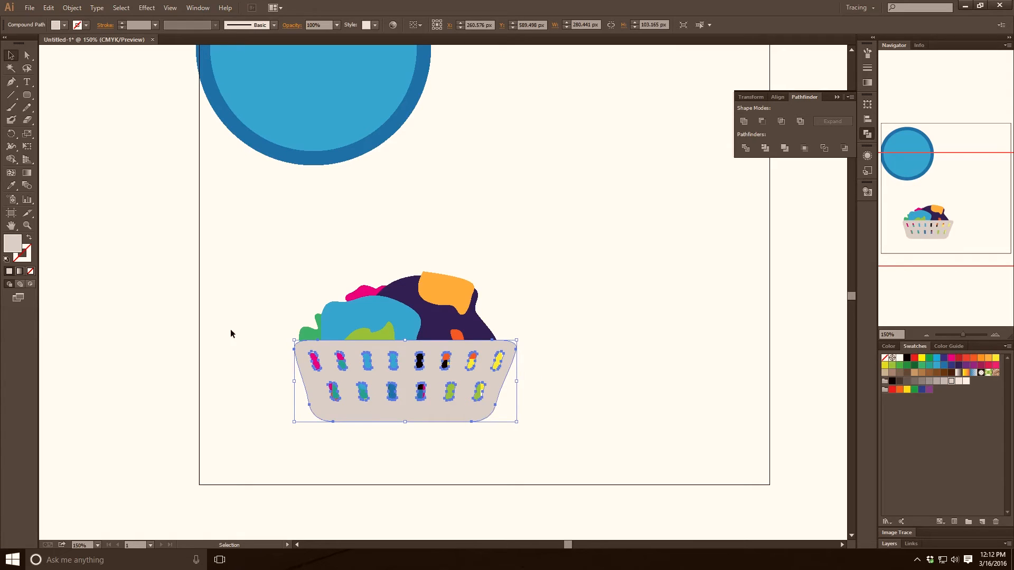
Step: Send the basket to the back to expose the coloured rectangles
left_click(267, 373)
left_click(412, 389)
key("ctrl+shift+bracketleft")
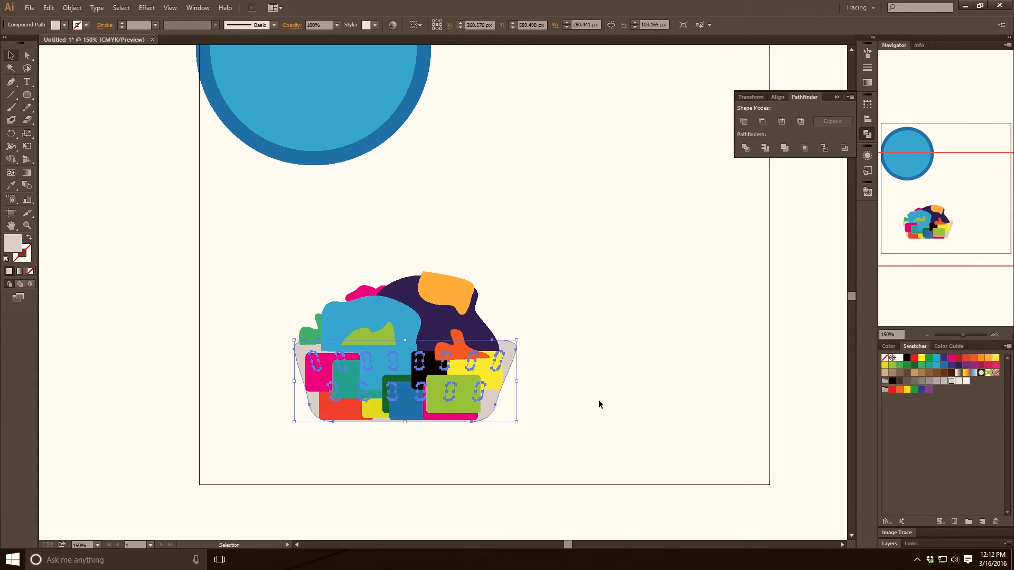
left_click(597, 405)
Step: Reposition the yellow, yellow-green, upper magenta and red rectangles so they cover the slots and stay inside the basket outline
scroll(507, 378, "up", 2, "alt")
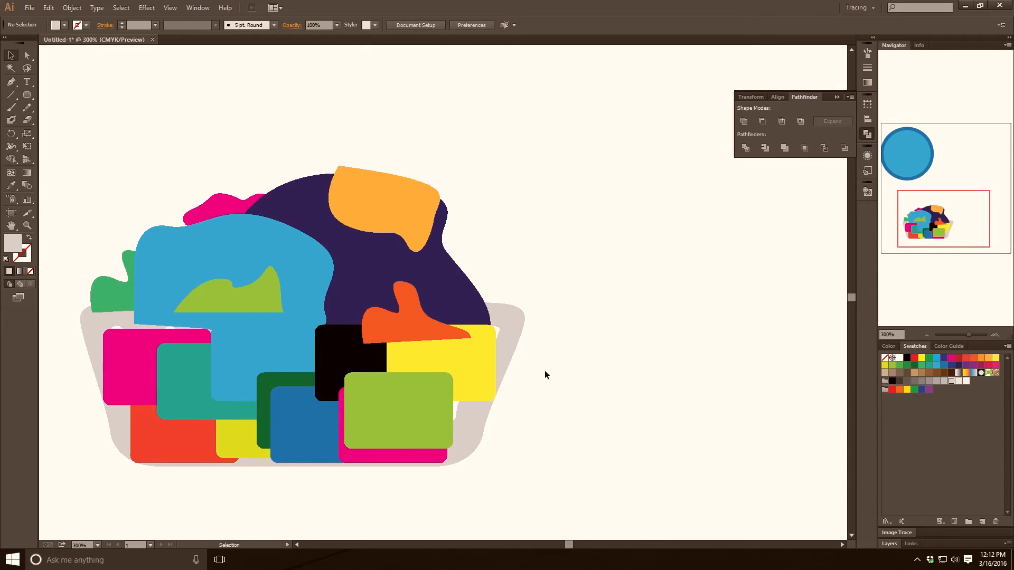
left_click_drag(487, 367, 490, 354)
left_click_drag(417, 408, 428, 416)
left_click_drag(122, 367, 114, 338)
left_click(68, 389)
left_click_drag(77, 155, 62, 224)
left_click_drag(143, 448, 147, 448)
left_click(119, 474)
Step: Bring the basket to the front of the rectangles and laundry shapes
left_click(118, 416)
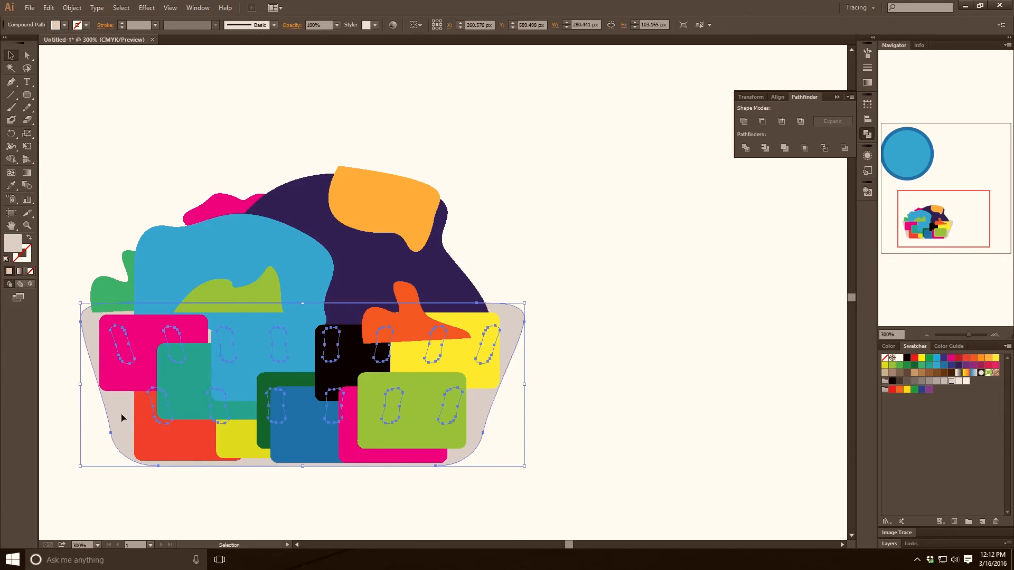
key("ctrl+shift+bracketright")
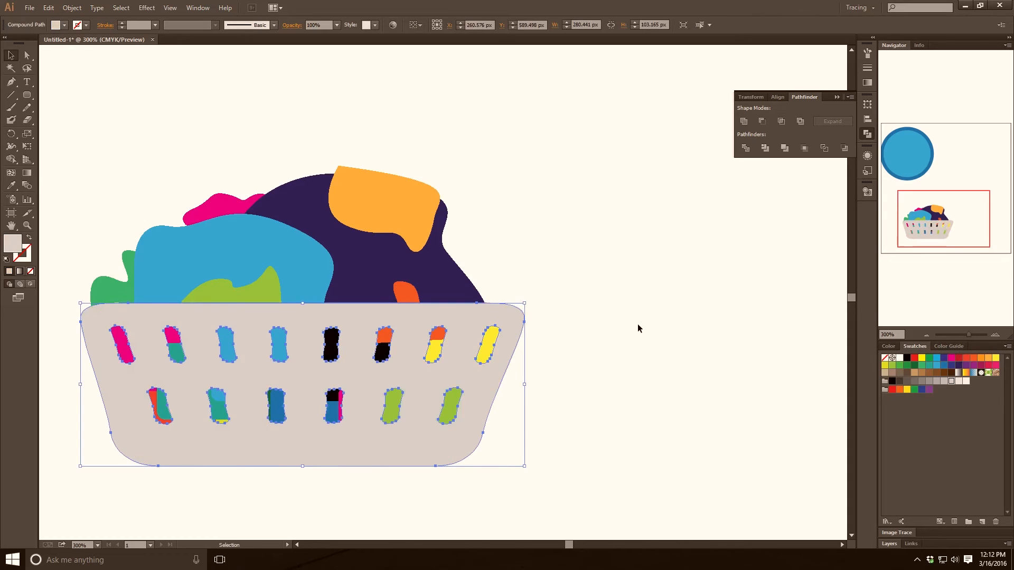
left_click(637, 328)
Step: Group the basket with all its coloured rectangles and laundry shapes
scroll(459, 249, "down", 2)
scroll(192, 287, "up", 2)
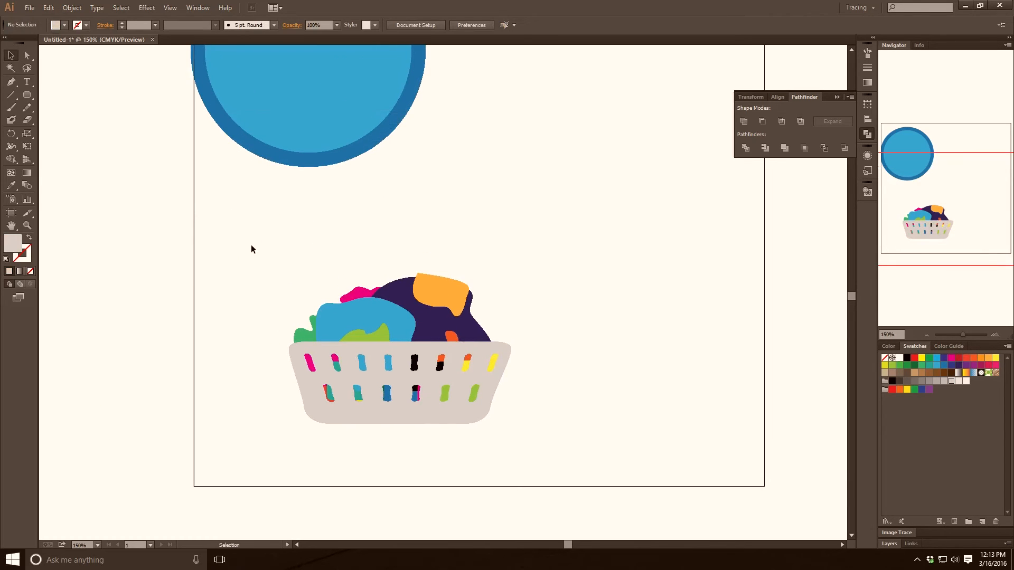
left_click_drag(281, 241, 562, 441)
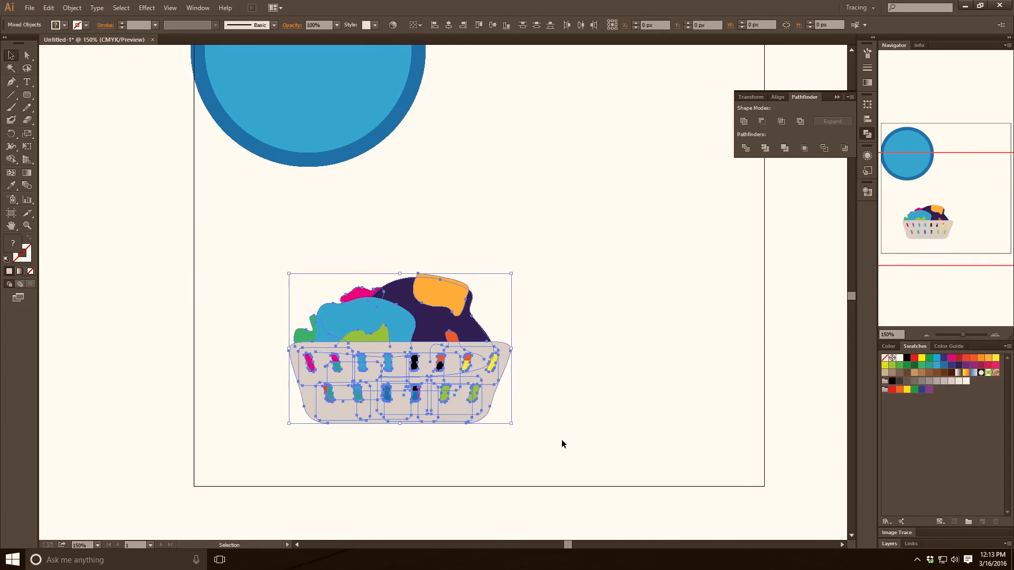
key("ctrl+g")
left_click(561, 440)
Step: Move the basket group onto the blue circle, centred horizontally, and scale it down proportionally to about 200 px wide
left_click(405, 354)
left_click_drag(407, 357, 451, 284)
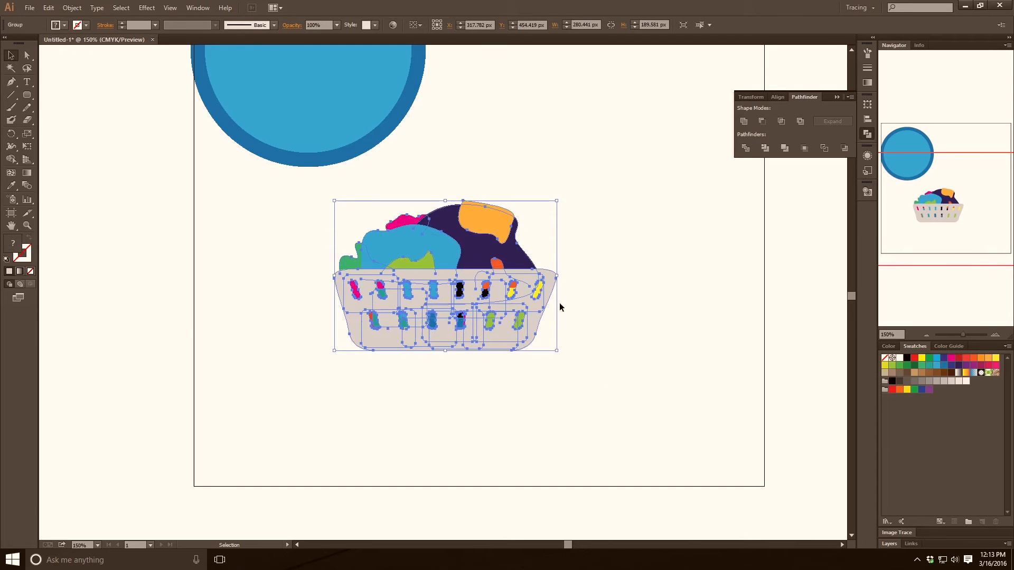
left_click_drag(483, 179, 571, 321)
left_click_drag(514, 444, 377, 213)
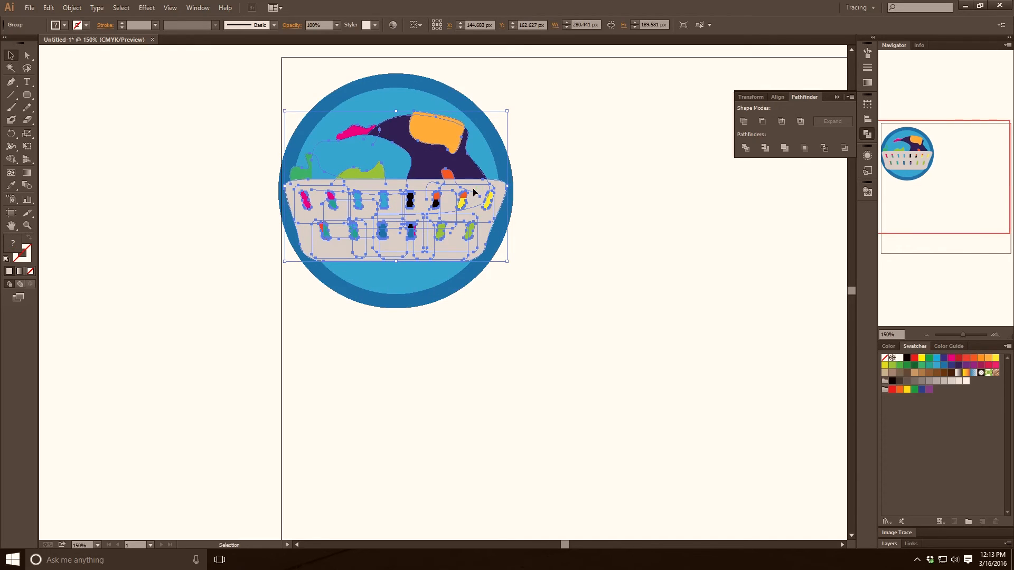
left_click_drag(505, 112, 483, 131)
left_click(523, 270)
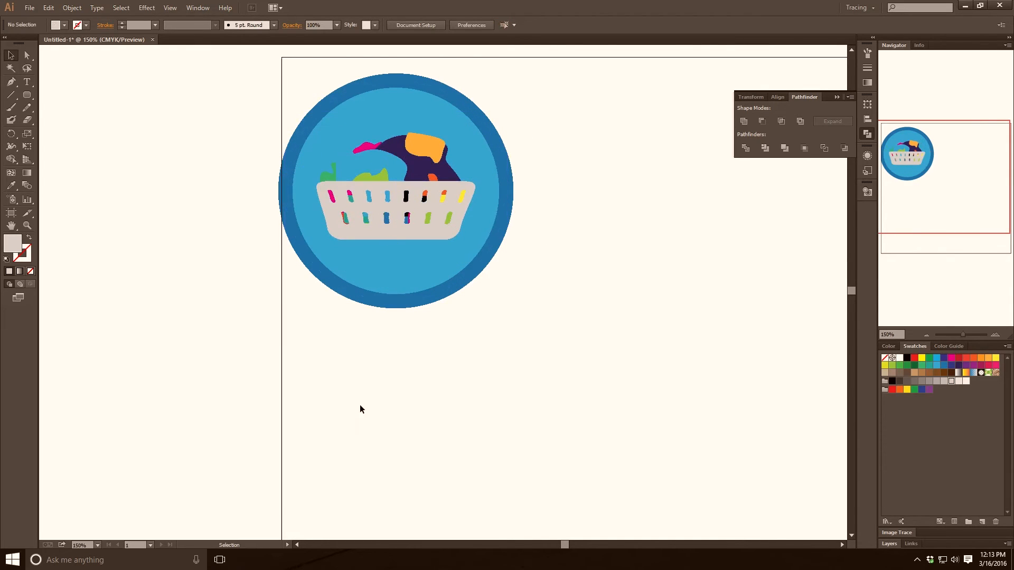
Step: Change the circle's fill to yellow-green, leaving its dark blue stroke as it is
left_click(401, 112)
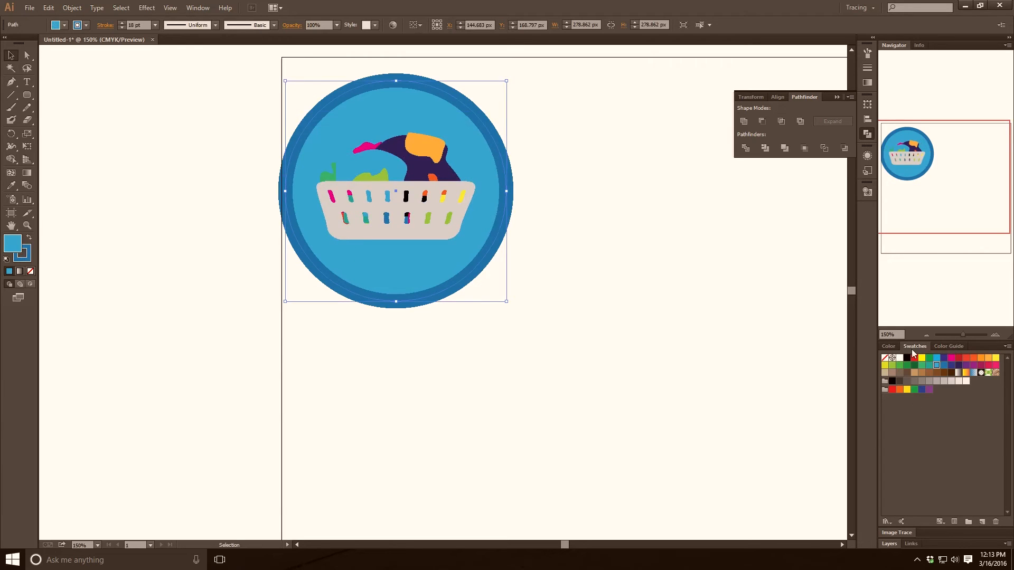
left_click(892, 365)
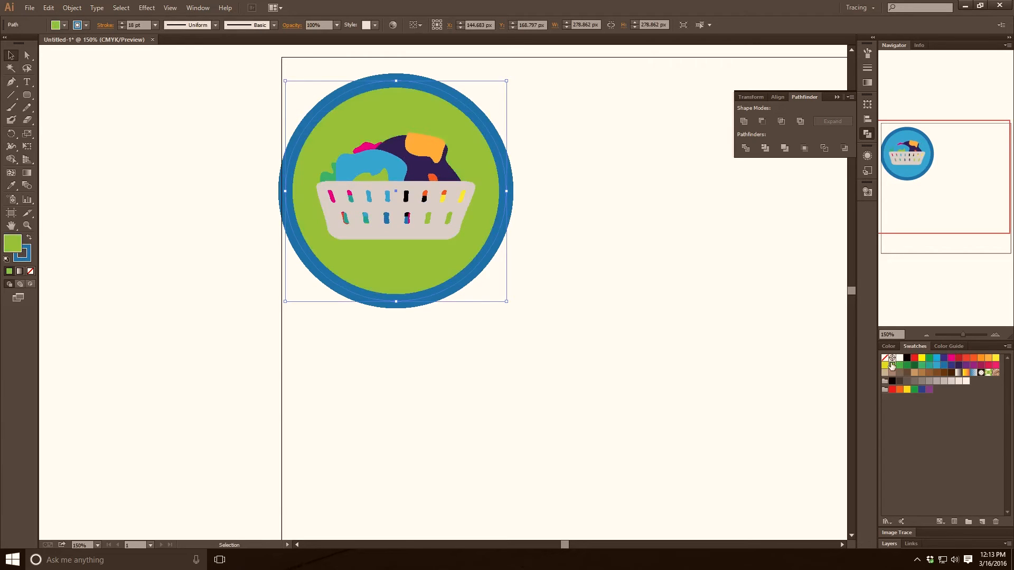
left_click(439, 443)
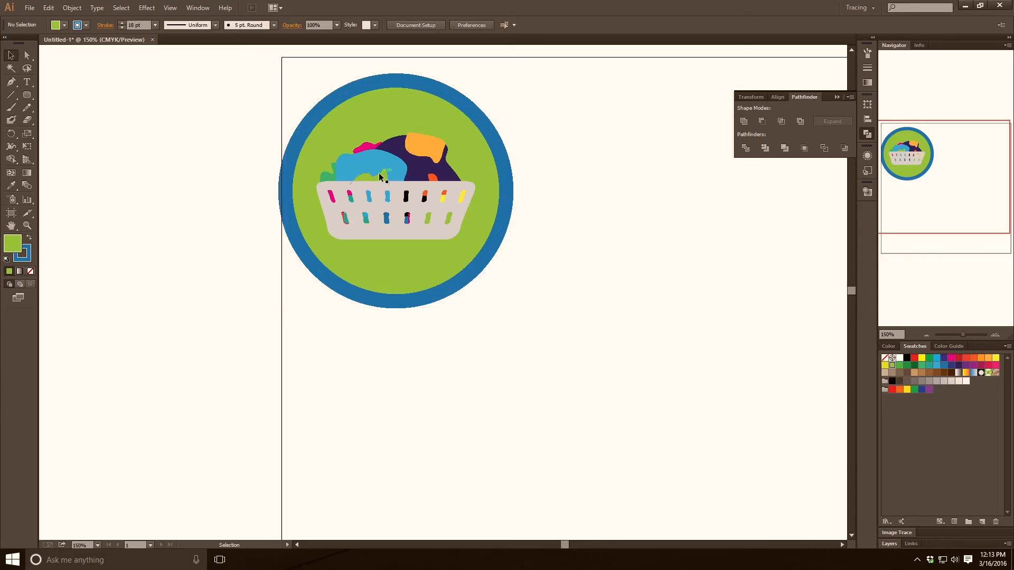
Step: Move the basket group straight down inside the green circle and nudge it slightly back up
left_click(389, 214)
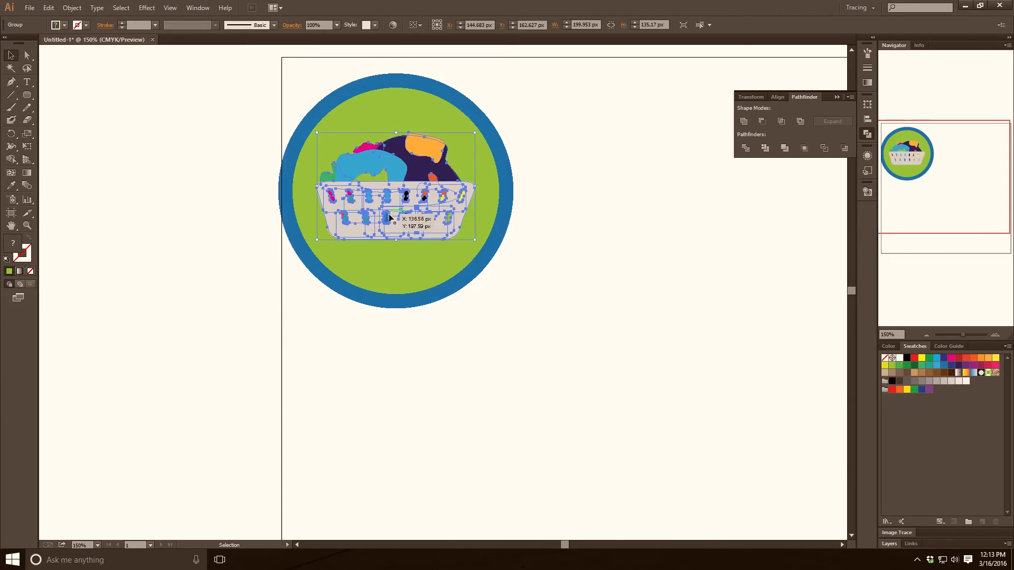
left_click_drag(389, 214, 390, 218)
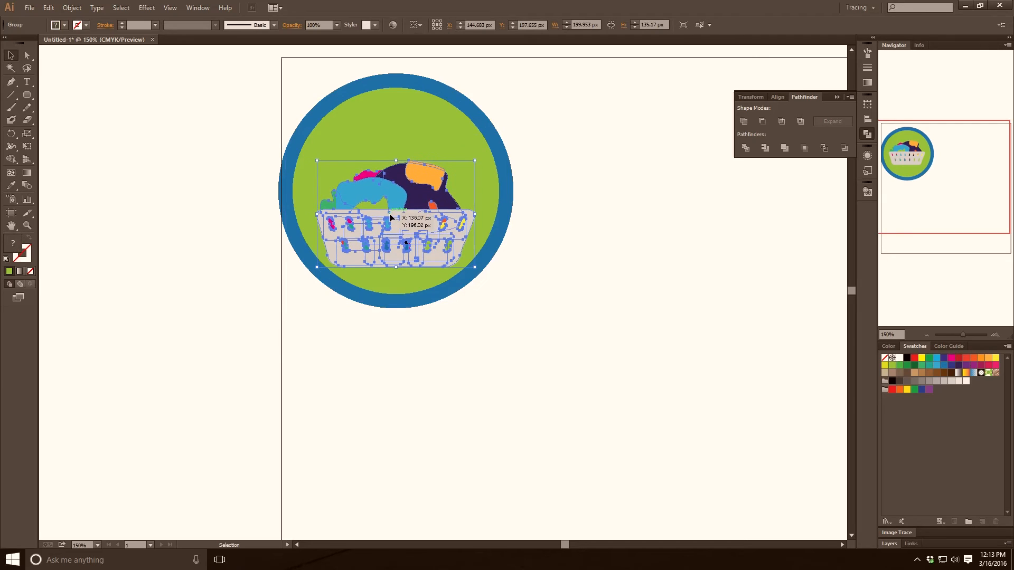
key("Up")
key("Up")
left_click(641, 333)
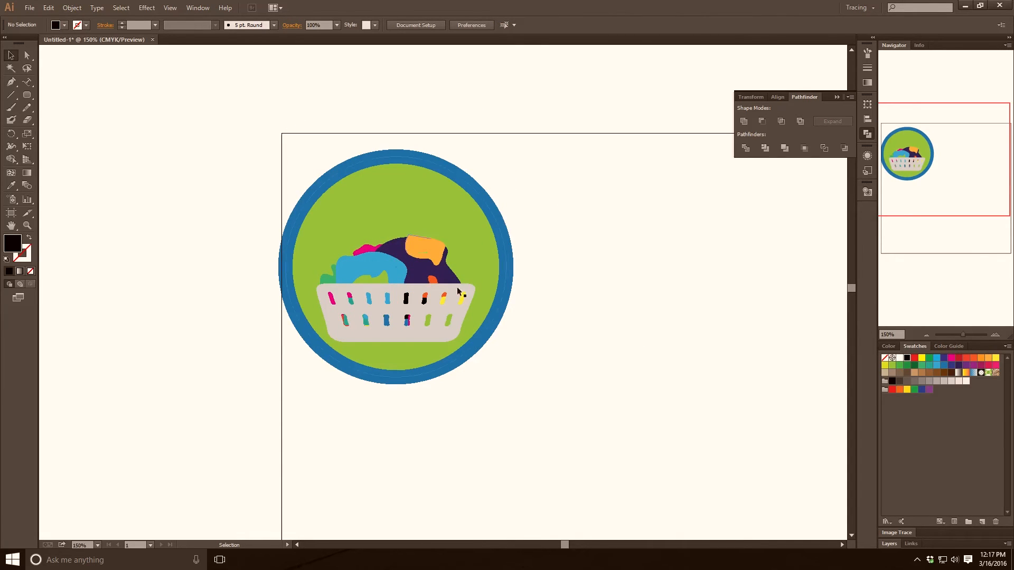
Step: Move the whole badge with its basket artwork to the middle of the artboard
left_click_drag(327, 229, 680, 477)
left_click_drag(672, 419, 465, 340)
left_click_drag(229, 238, 390, 458)
left_click(559, 442)
left_click_drag(556, 442, 561, 376)
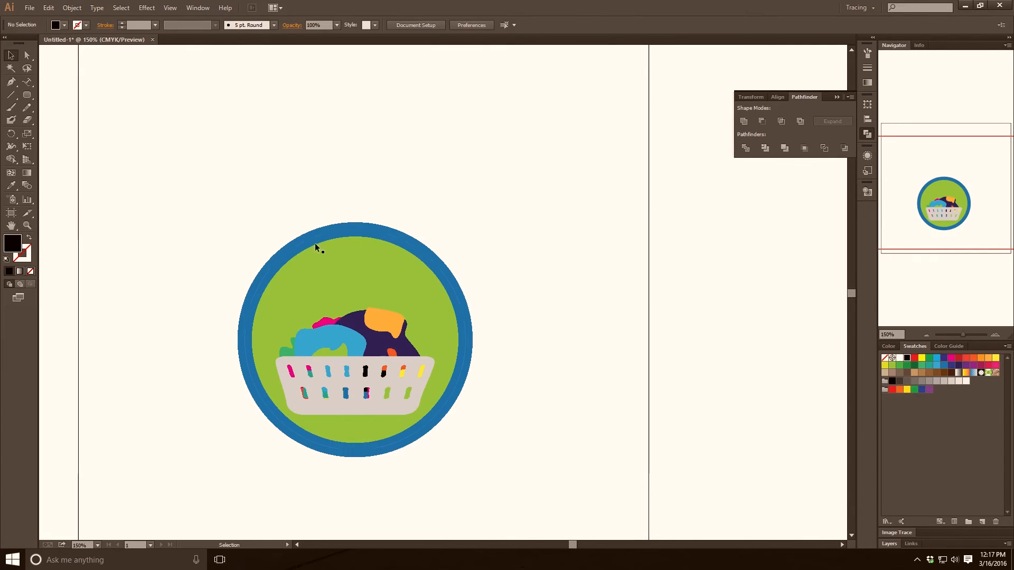
scroll(345, 249, "up", 2)
scroll(344, 250, "down", 2)
left_click_drag(341, 259, 325, 232)
Step: Add path text reading "I DID THE LAUNDRY" along the top of an in-place copy of the badge circle
left_click(335, 246)
key("a")
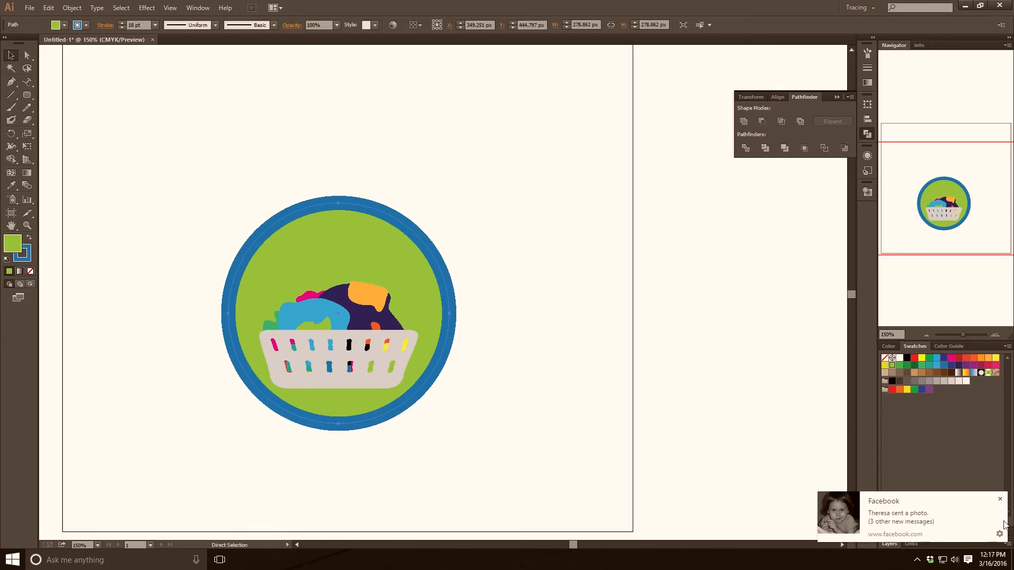
left_click(1000, 500)
key("v")
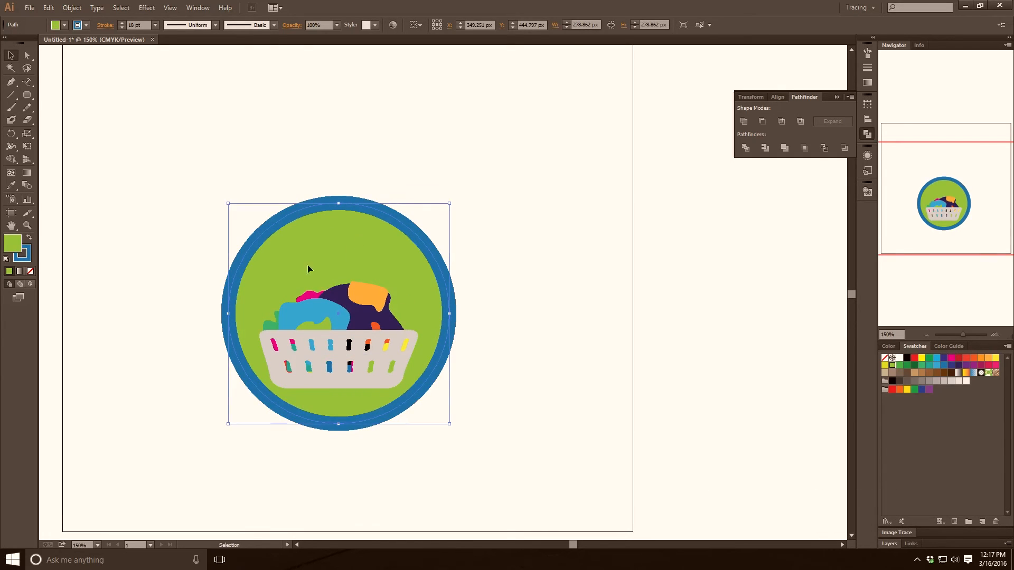
left_click(27, 81)
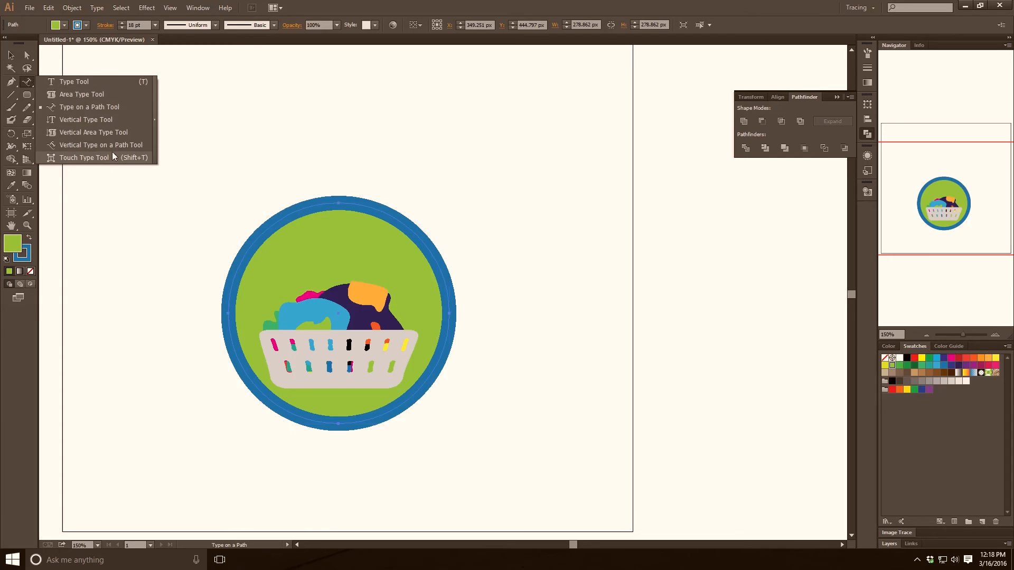
left_click(109, 110)
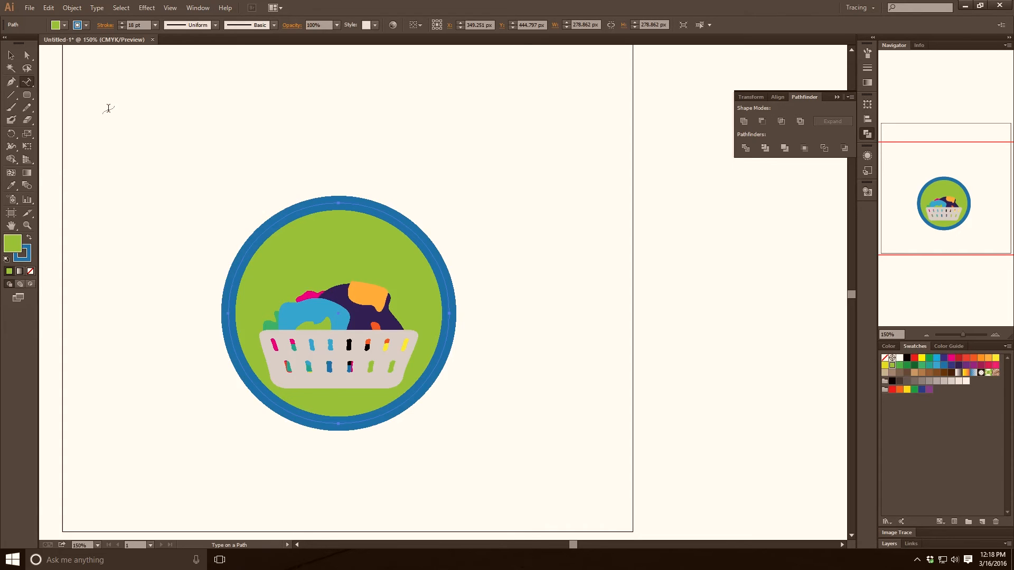
left_click(317, 204)
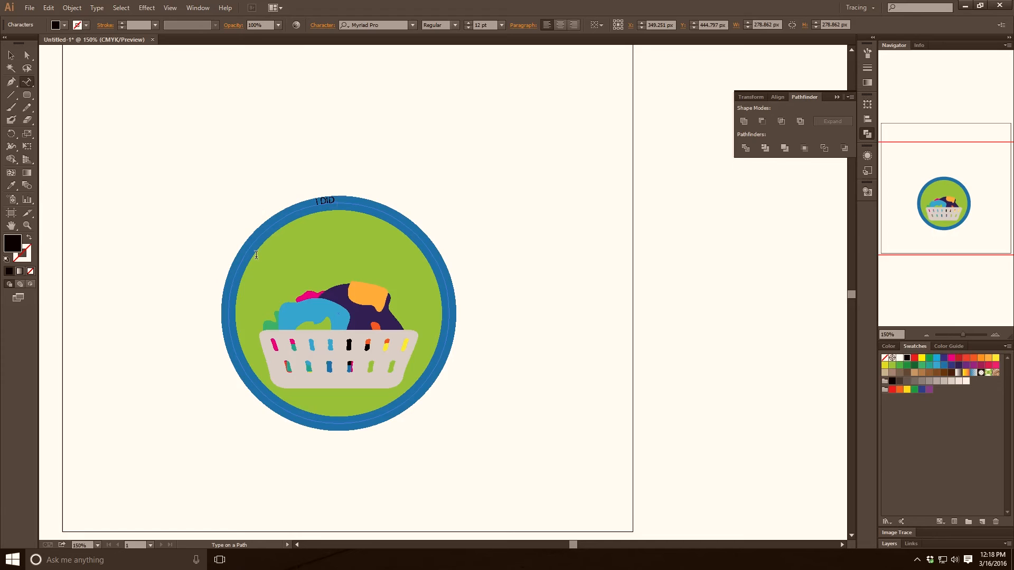
type("I DID THE LAUNDRY")
Step: Rotate the text circle slightly counterclockwise and scale it down proportionally about its centre to about 171 px wide
left_click(10, 56)
double_click(354, 201)
key("ctrl+a")
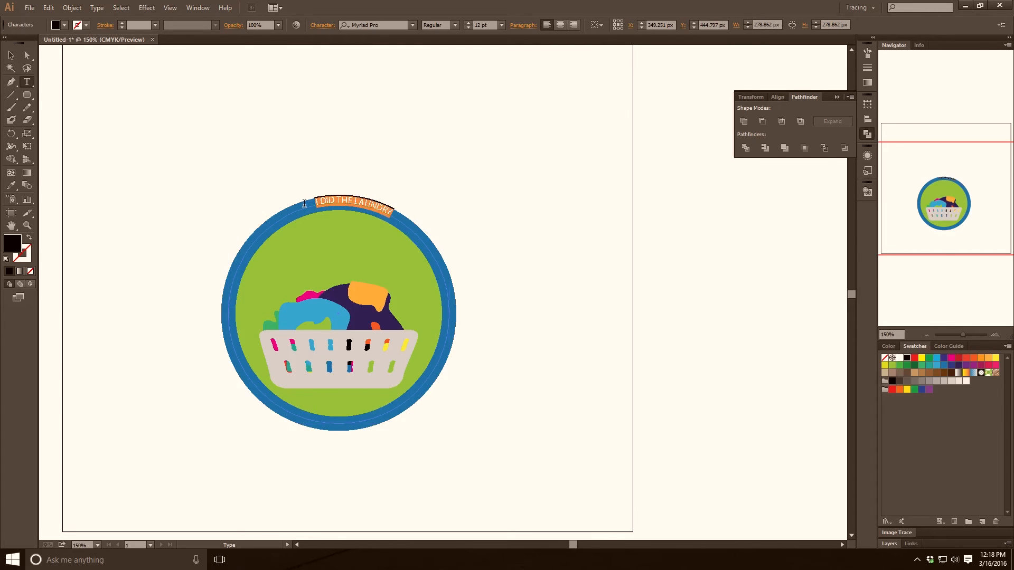
left_click(10, 56)
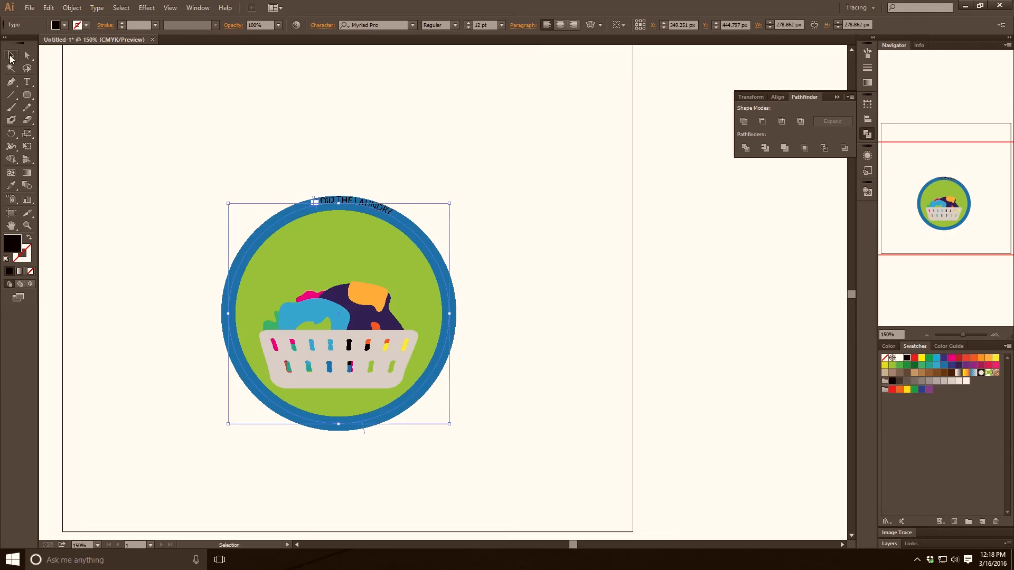
left_click_drag(454, 199, 432, 183)
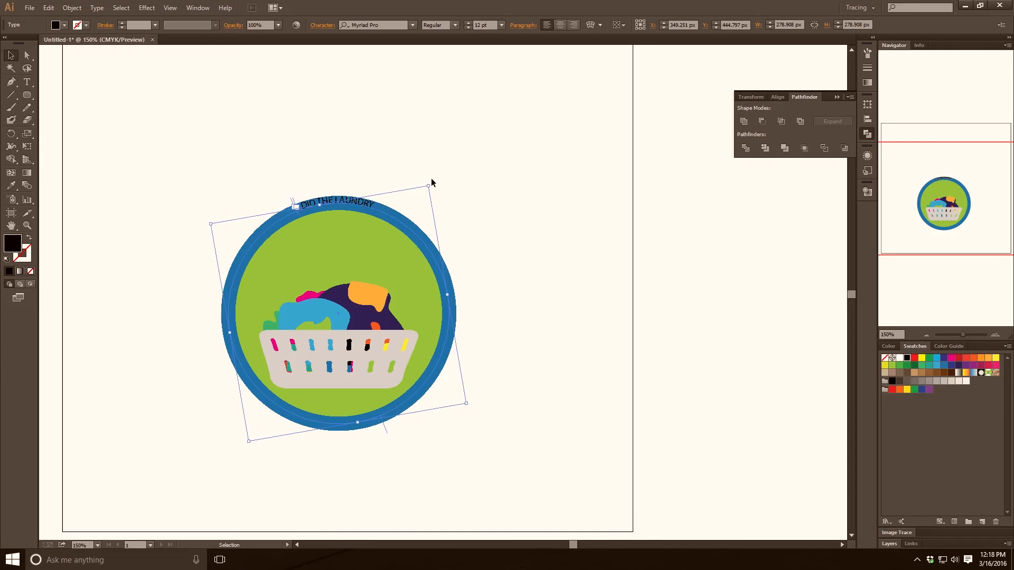
left_click_drag(430, 179, 412, 237)
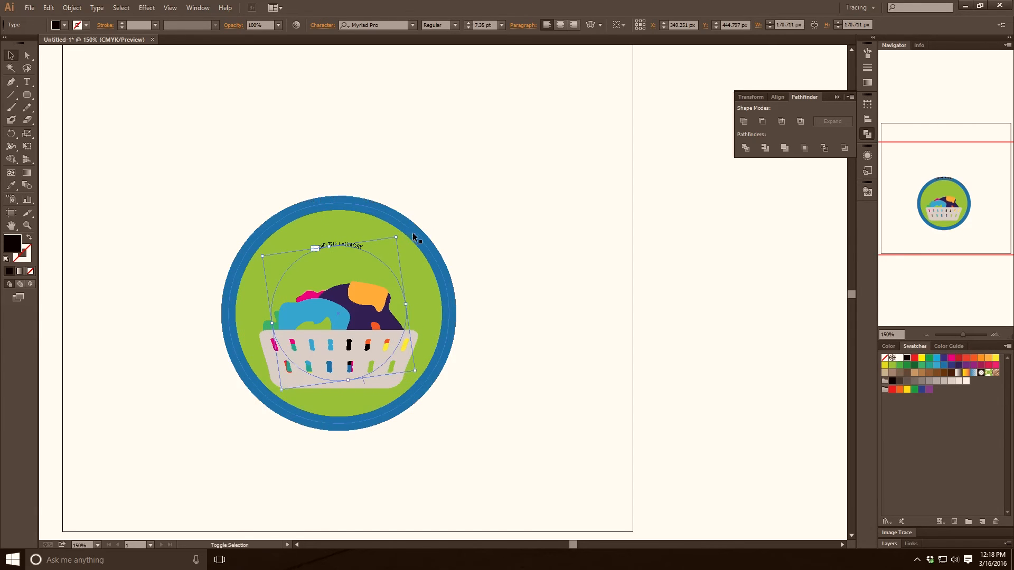
Step: Set all of the curved text to 34 pt and give it a white fill
left_click(492, 211)
left_click(352, 248)
left_click(344, 252)
scroll(335, 249, "up", 7)
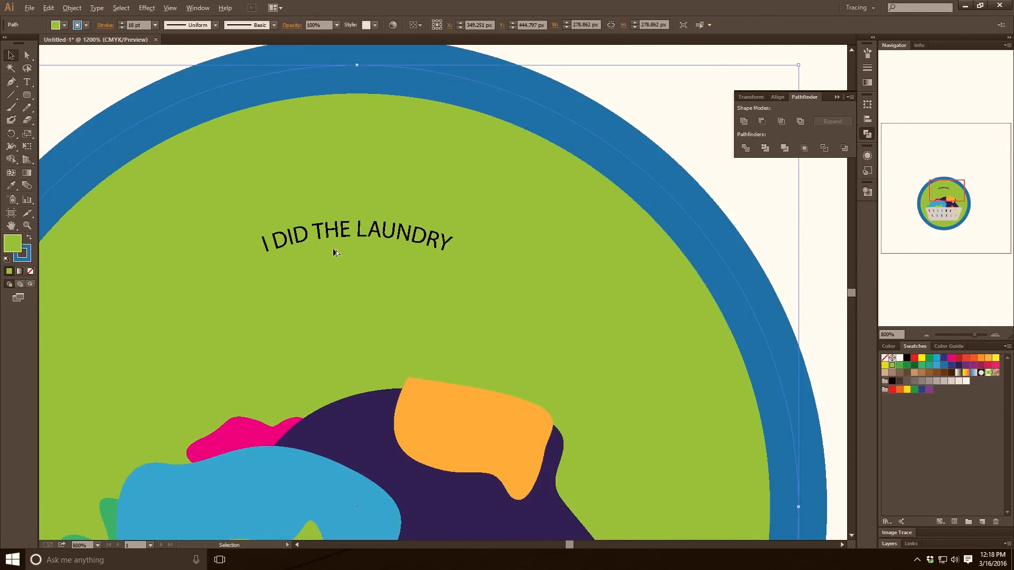
scroll(334, 249, "down", 1)
double_click(339, 210)
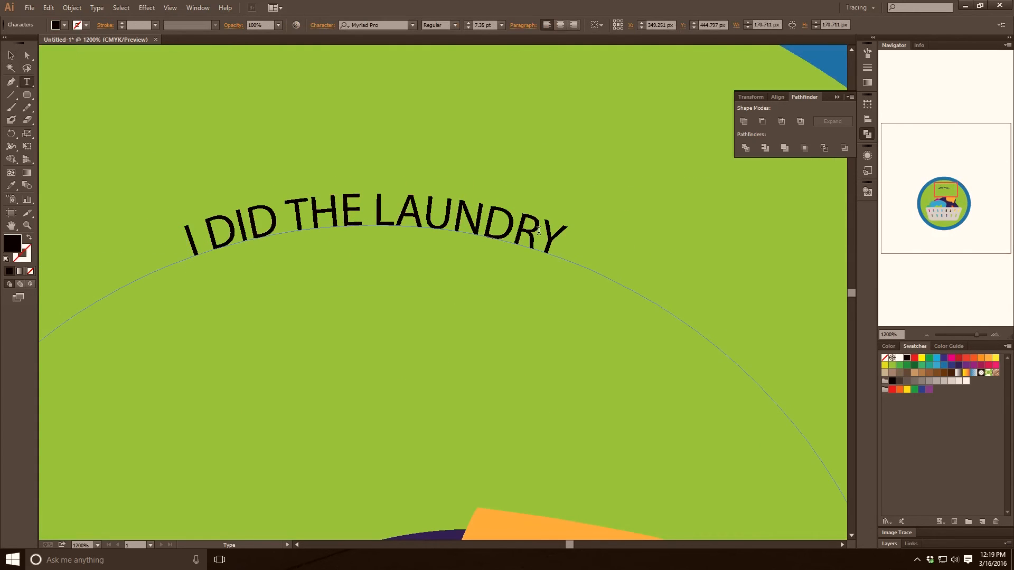
left_click_drag(560, 235, 159, 234)
left_click_drag(563, 234, 185, 229)
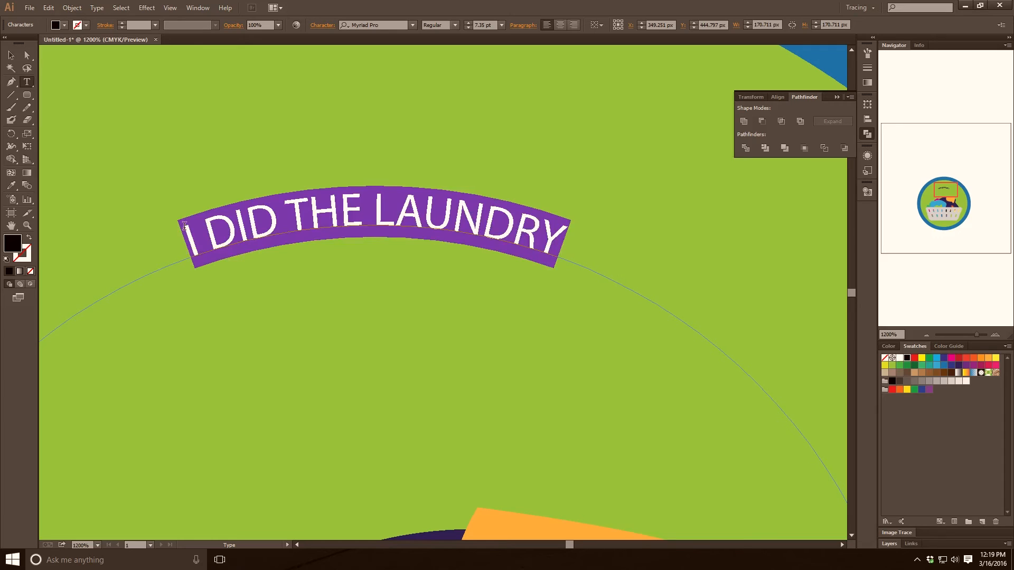
key("ctrl+0")
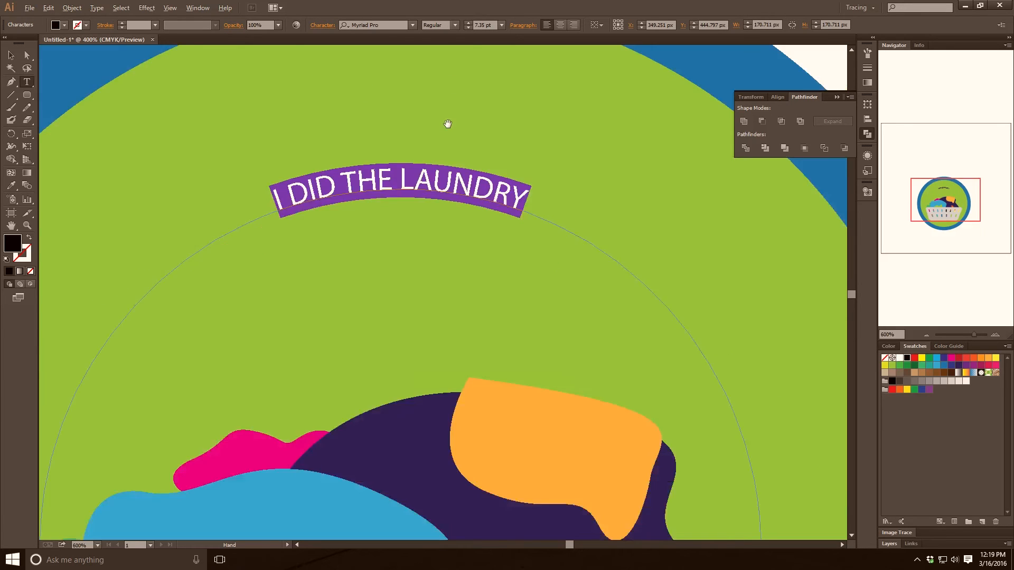
left_click_drag(467, 24, 468, 28)
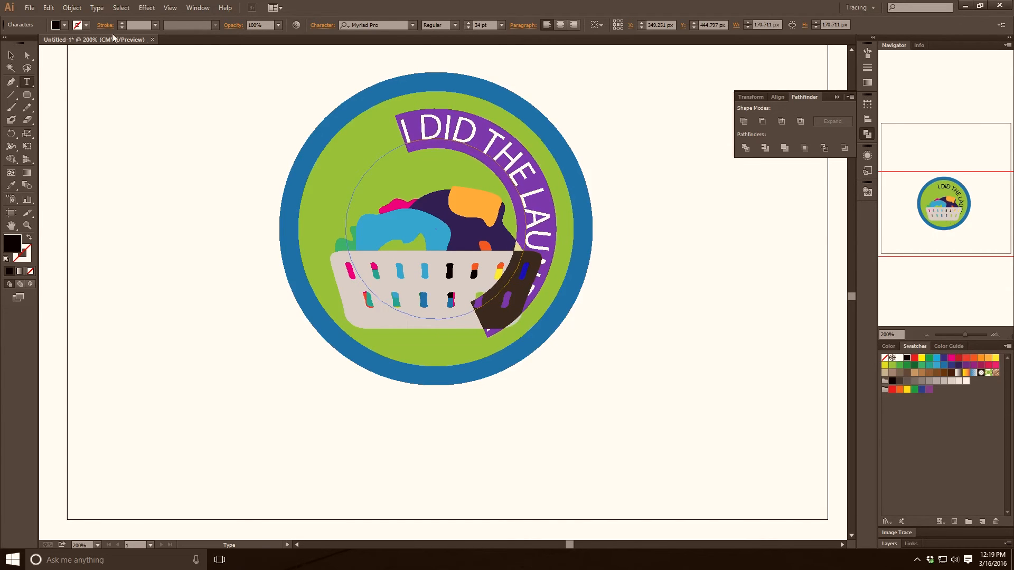
left_click(63, 25)
left_click(23, 44)
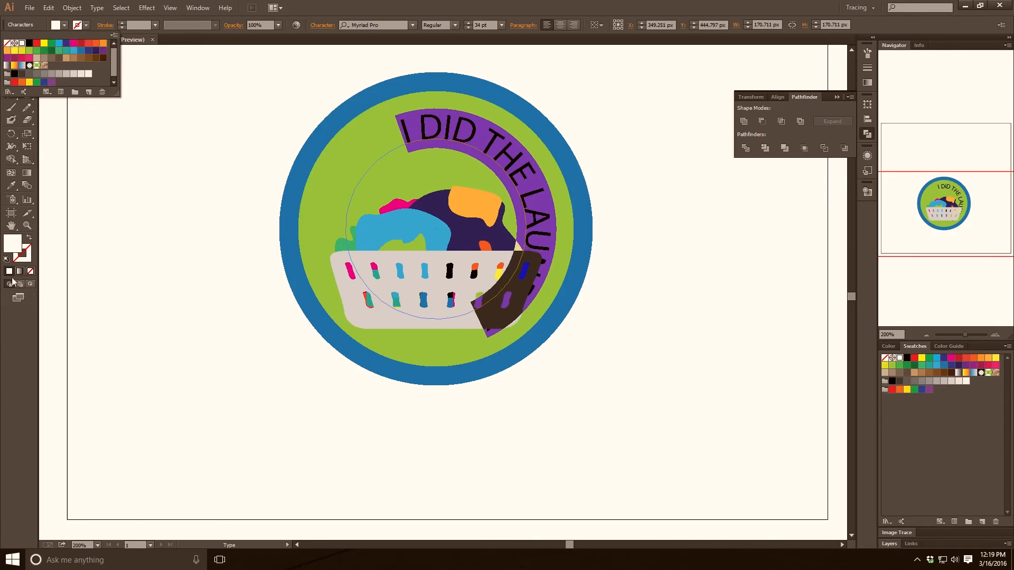
Step: Rotate the text circle counterclockwise so the text arches evenly over the basket, and add an exclamation mark at the end
left_click(11, 55)
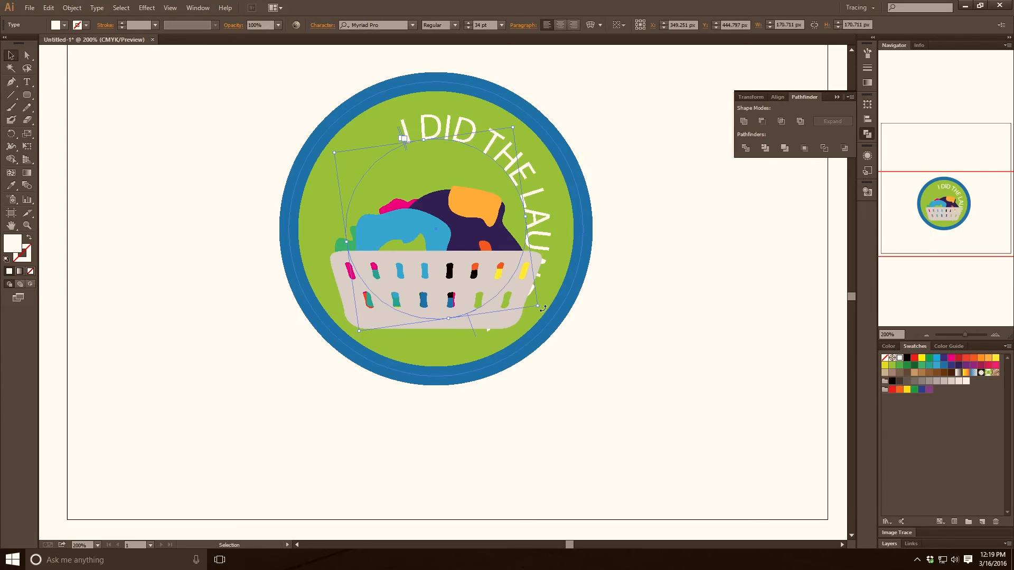
left_click_drag(542, 308, 554, 164)
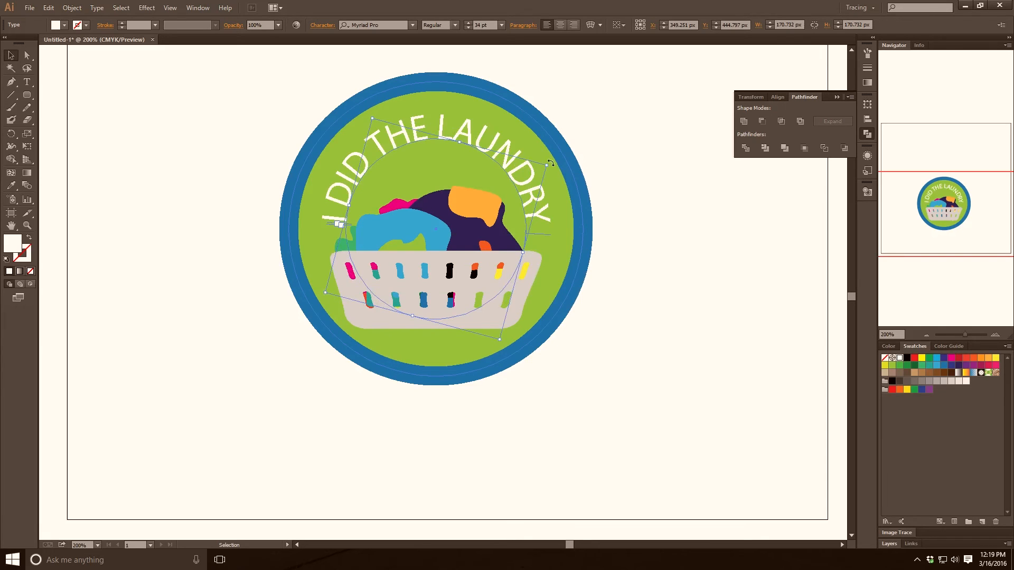
left_click(773, 361)
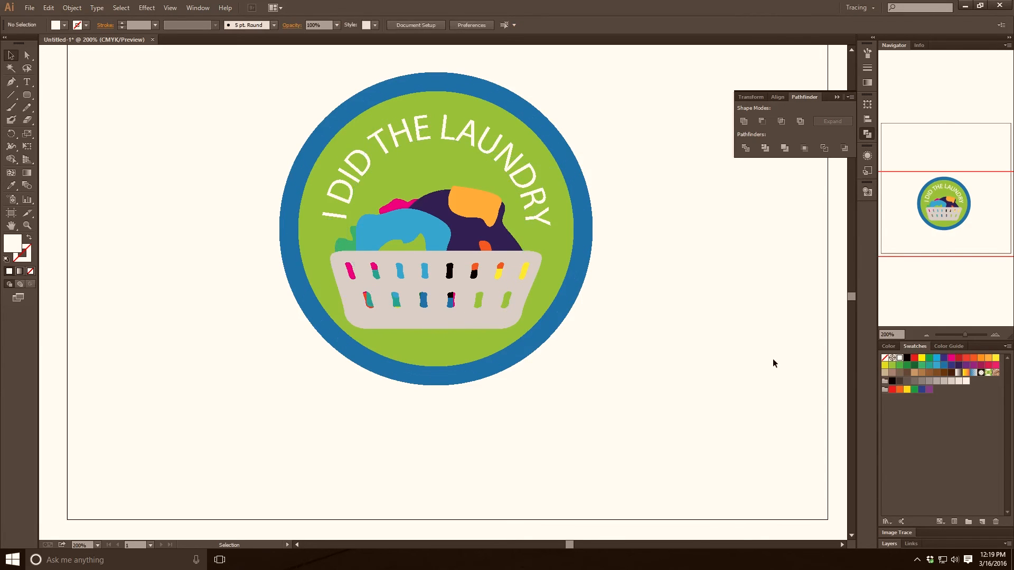
double_click(534, 220)
type("!")
left_click(11, 54)
Step: Draw a rounded laundry mound about 85 px wide above the pink and purple laundry with the Pen tool, filled yellow
scroll(395, 191, "up", 3)
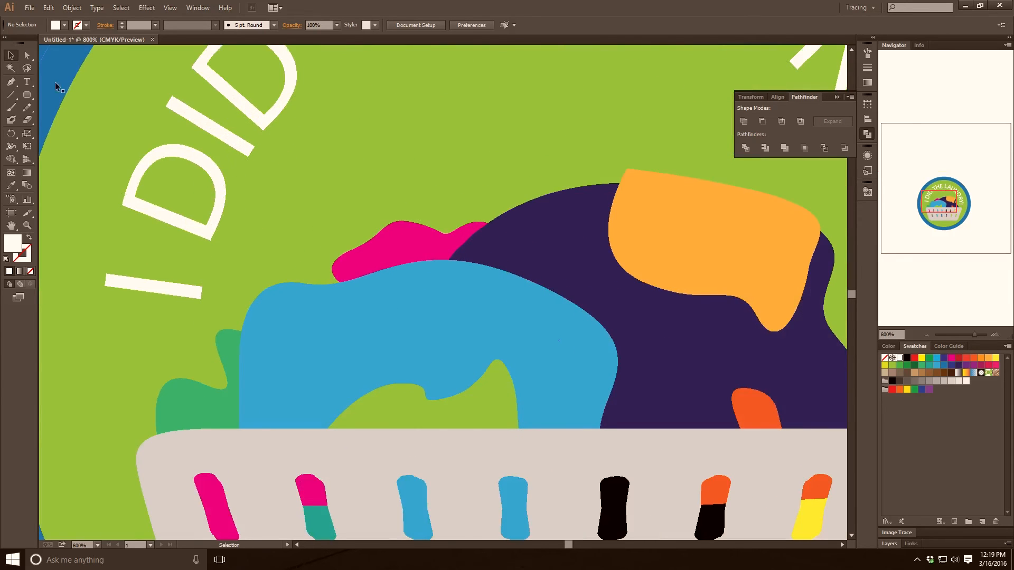
left_click(11, 81)
left_click(378, 237)
left_click_drag(362, 156, 405, 161)
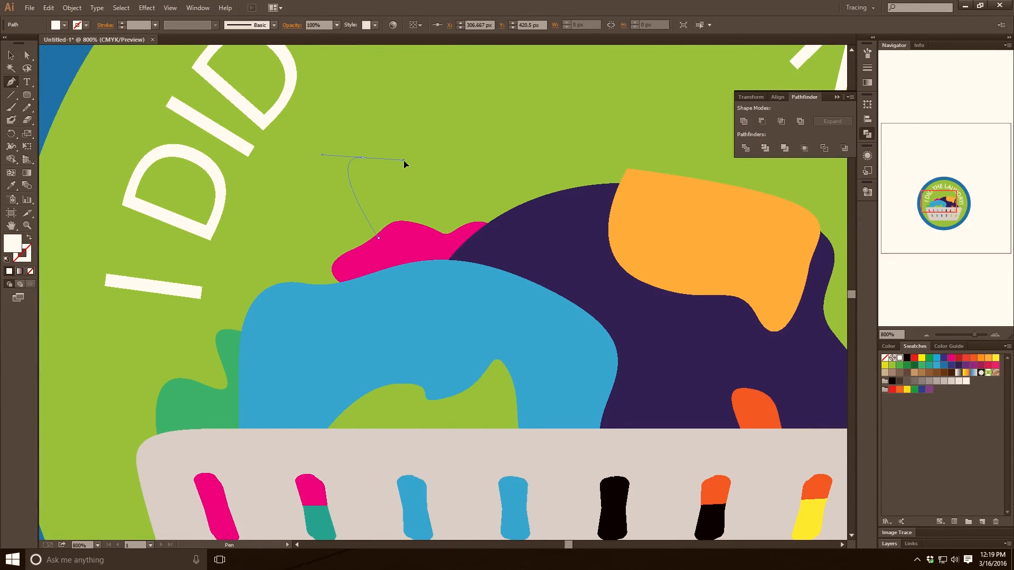
left_click_drag(454, 94, 555, 78)
left_click_drag(621, 126, 651, 149)
left_click_drag(703, 192, 693, 238)
left_click(555, 296)
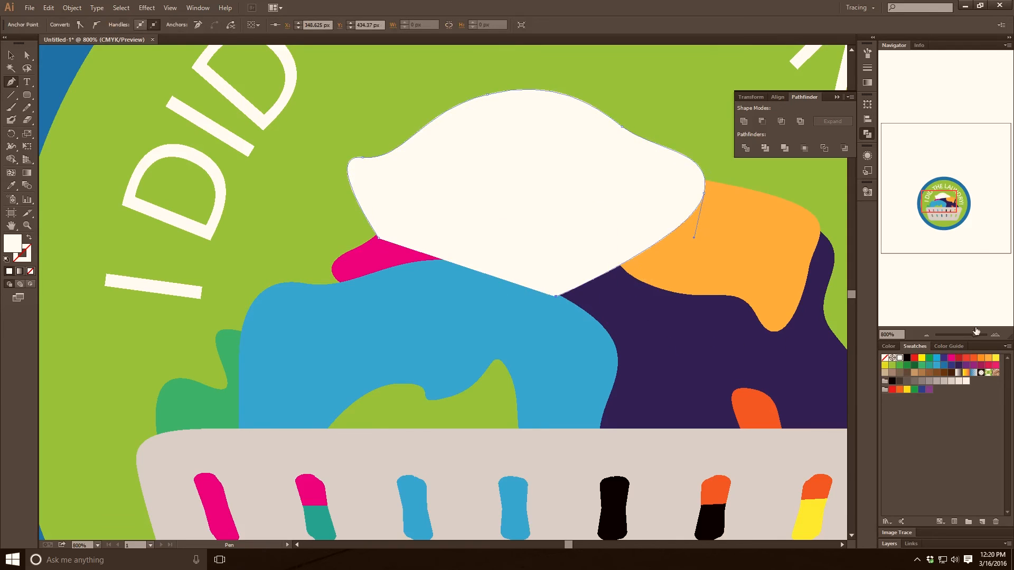
left_click(921, 358)
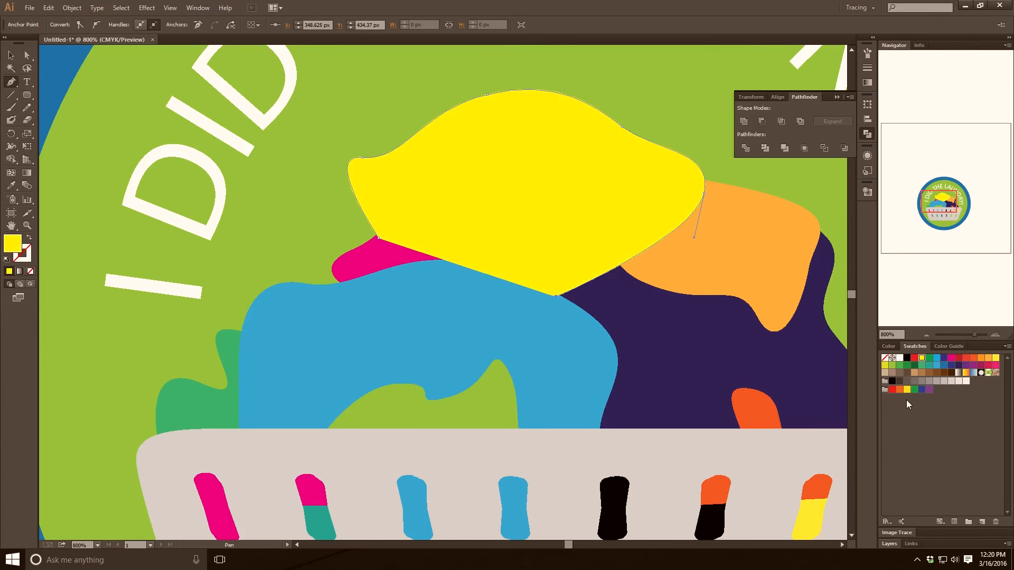
Step: Send the yellow mound behind the other laundry and group it with the basket artwork
key("ctrl+shift+bracketleft")
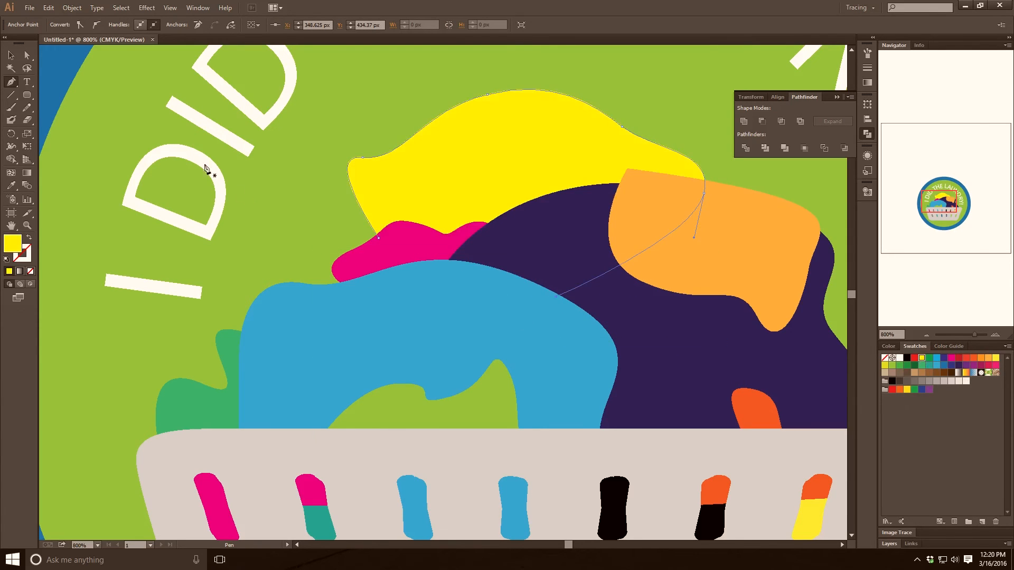
key("v")
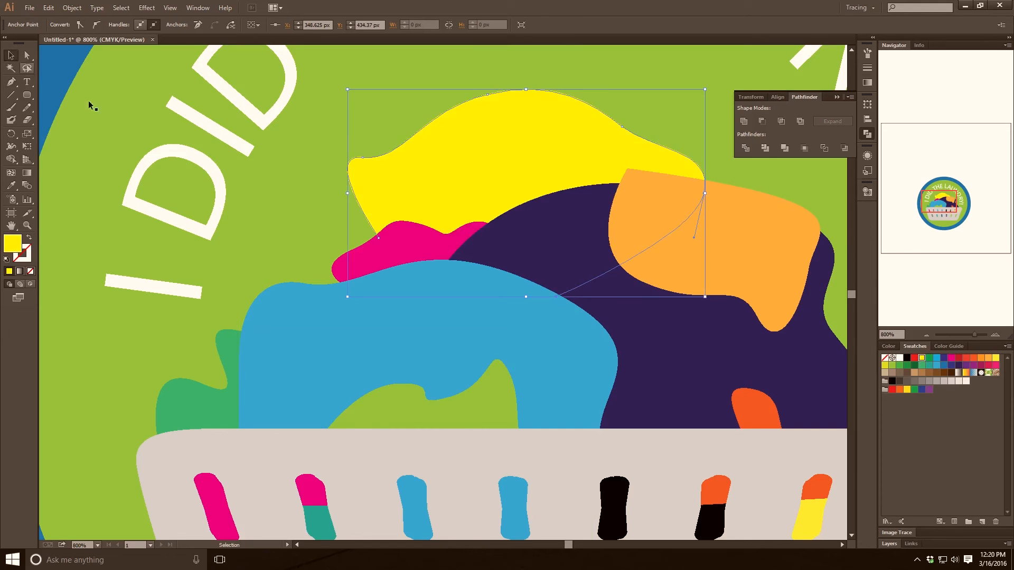
key("ctrl+a")
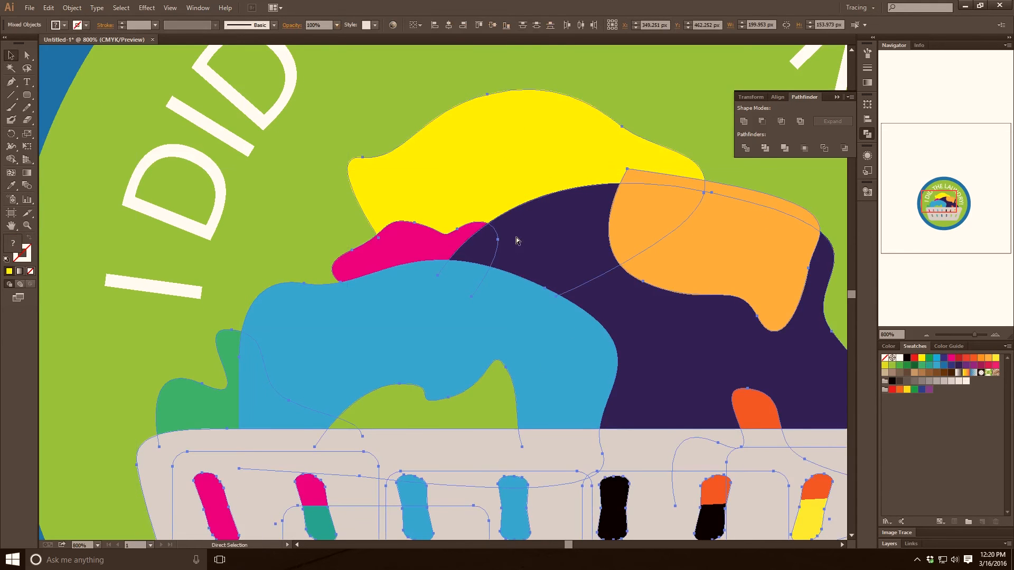
key("ctrl+g")
scroll(567, 337, "down", 4)
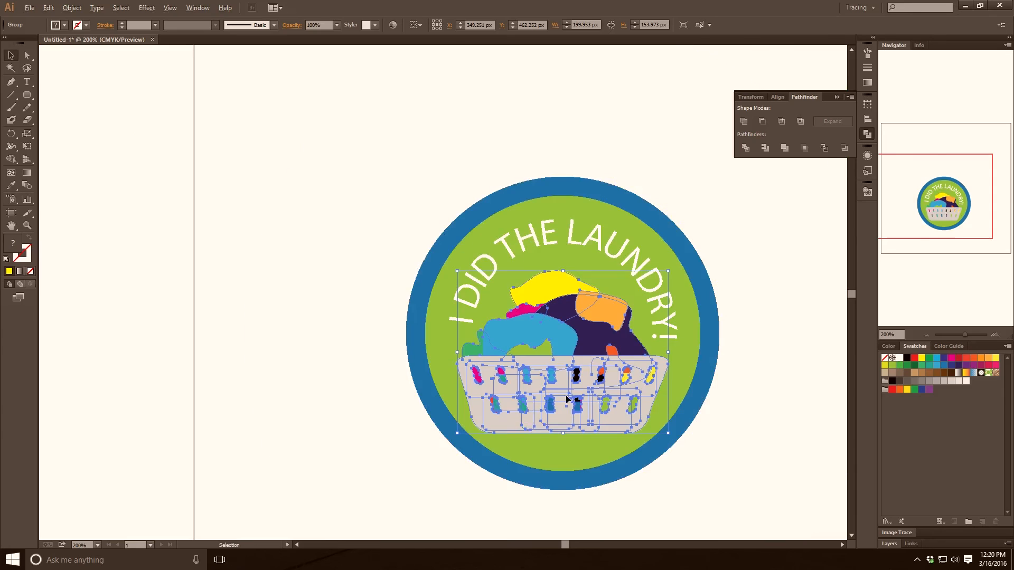
left_click(391, 216)
Step: Inside the basket group, rotate the yellow mound slightly counterclockwise and shift it a little down and to the left
left_click_drag(586, 397, 532, 390)
left_click(490, 280)
double_click(490, 280)
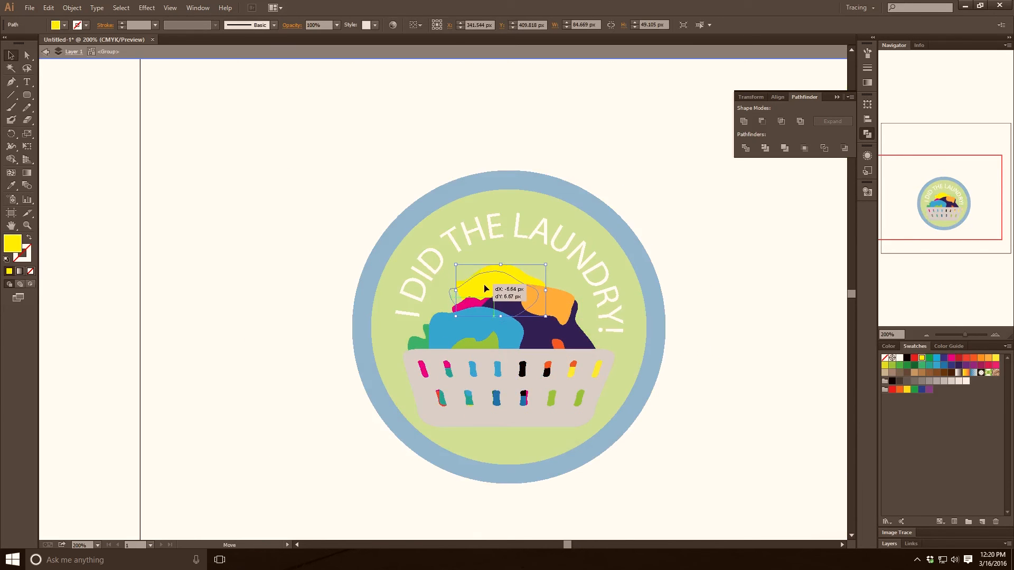
left_click_drag(549, 269, 538, 251)
left_click_drag(502, 280, 496, 272)
left_click_drag(496, 272, 495, 281)
left_click(302, 227)
double_click(303, 227)
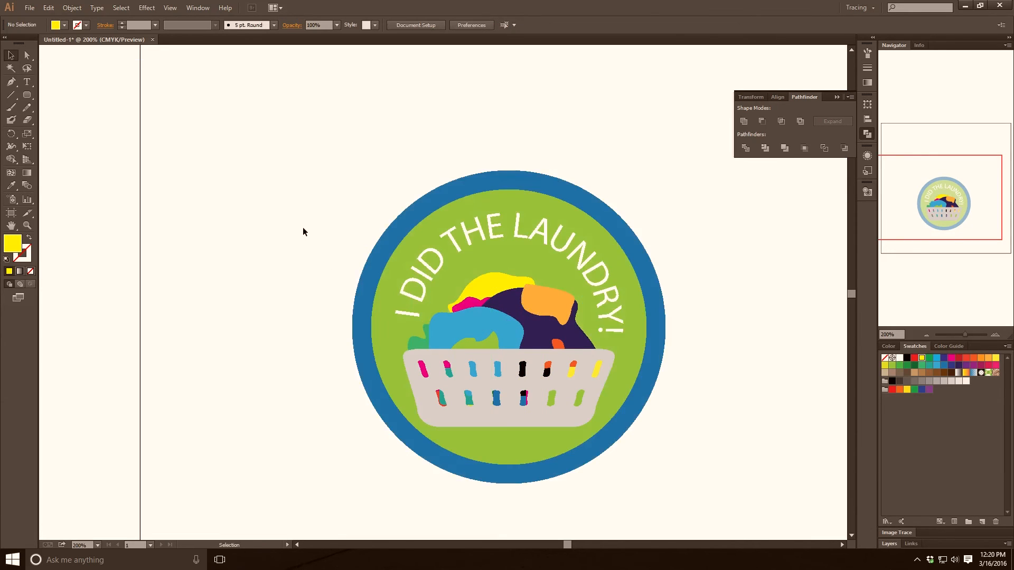
key("space")
left_click_drag(719, 305, 676, 305)
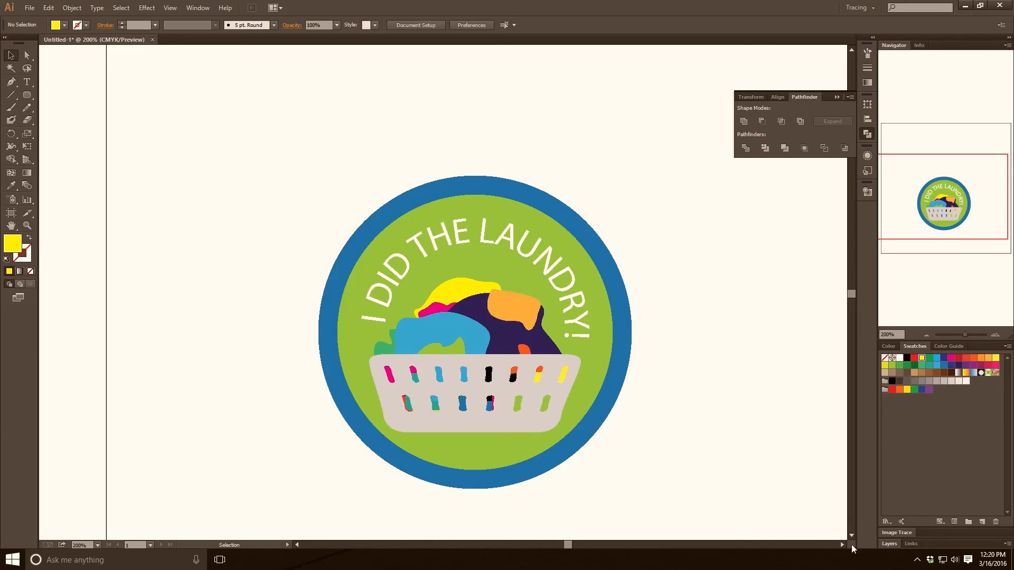
left_click(886, 522)
mouse_move(929, 305)
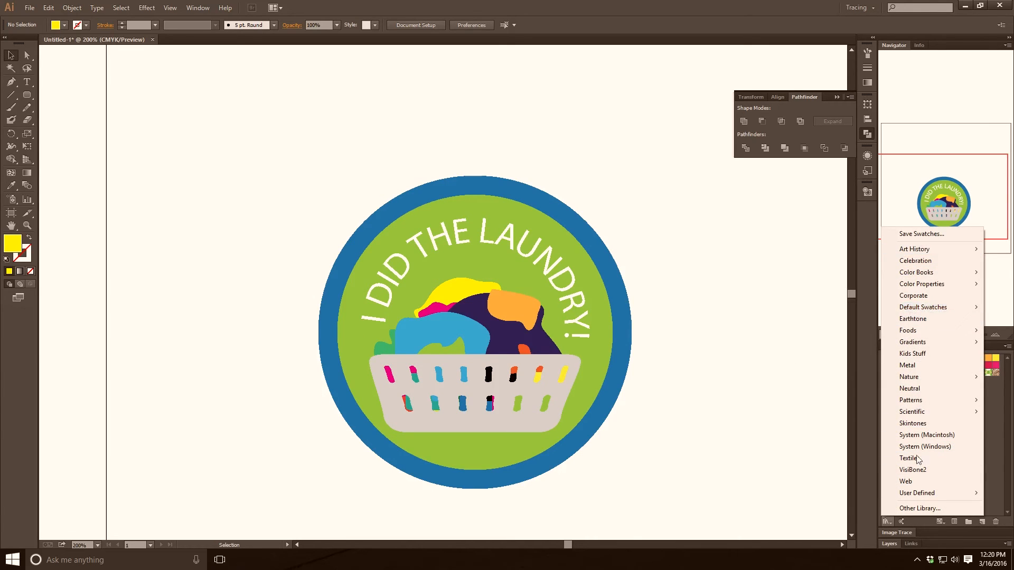
left_click(778, 363)
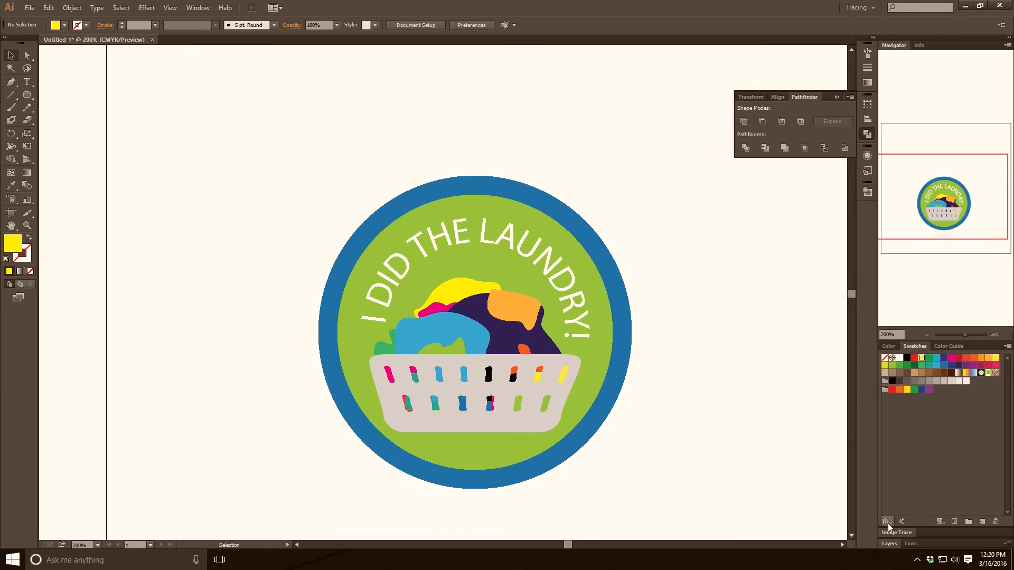
scroll(563, 382, "up", 2)
scroll(465, 214, "down", 5)
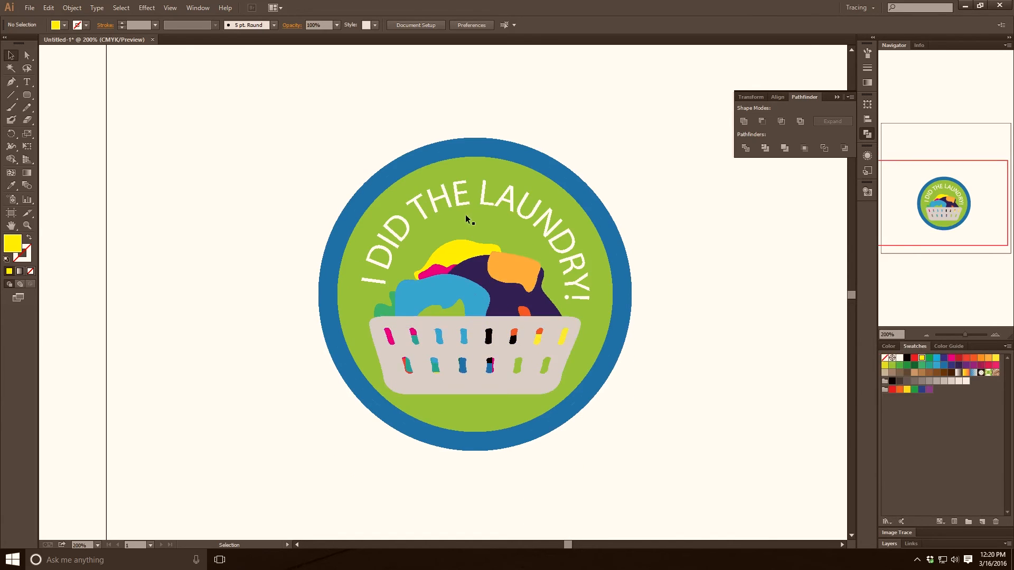
Step: Set the whole curved "I DID THE LAUNDRY!" text to the Bold Condensed style
double_click(478, 192)
key("ctrl+a")
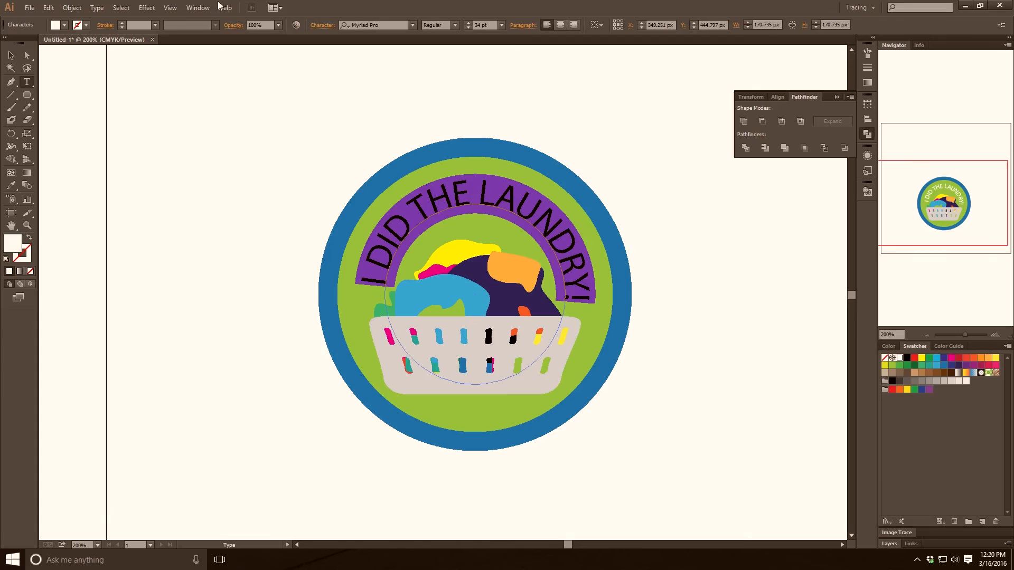
left_click(454, 25)
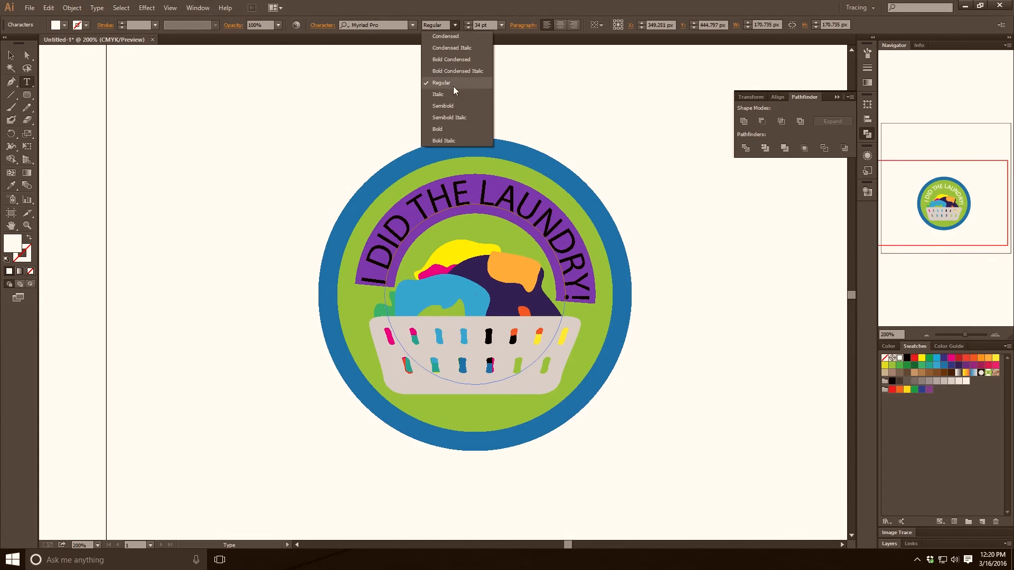
left_click(451, 59)
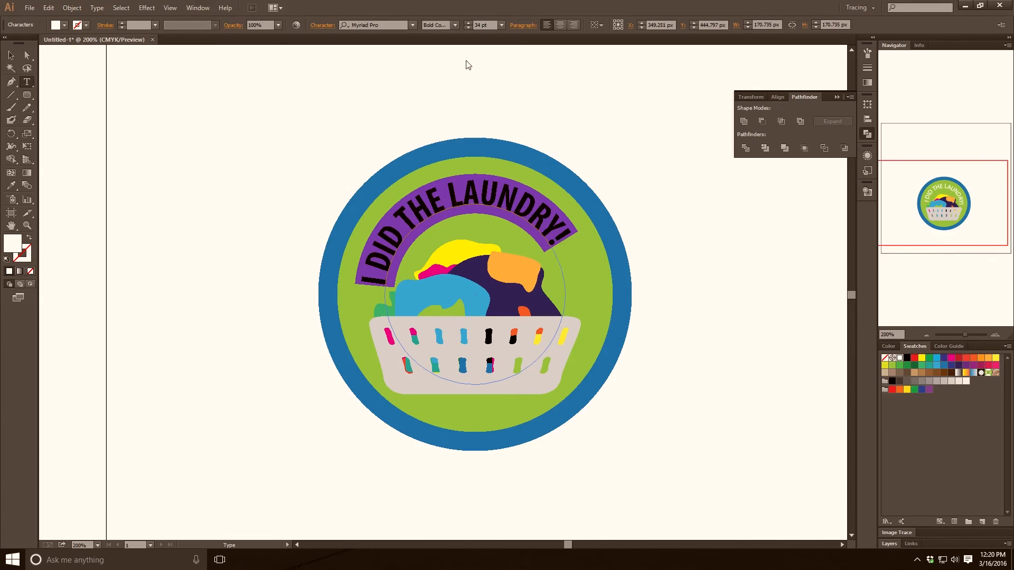
key("Escape")
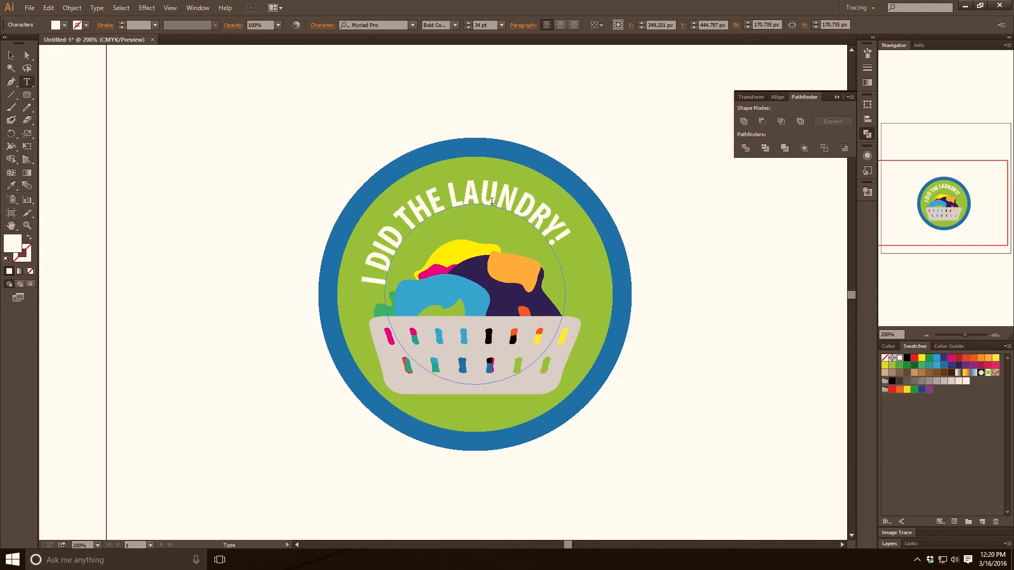
left_click(11, 56)
left_click(232, 158)
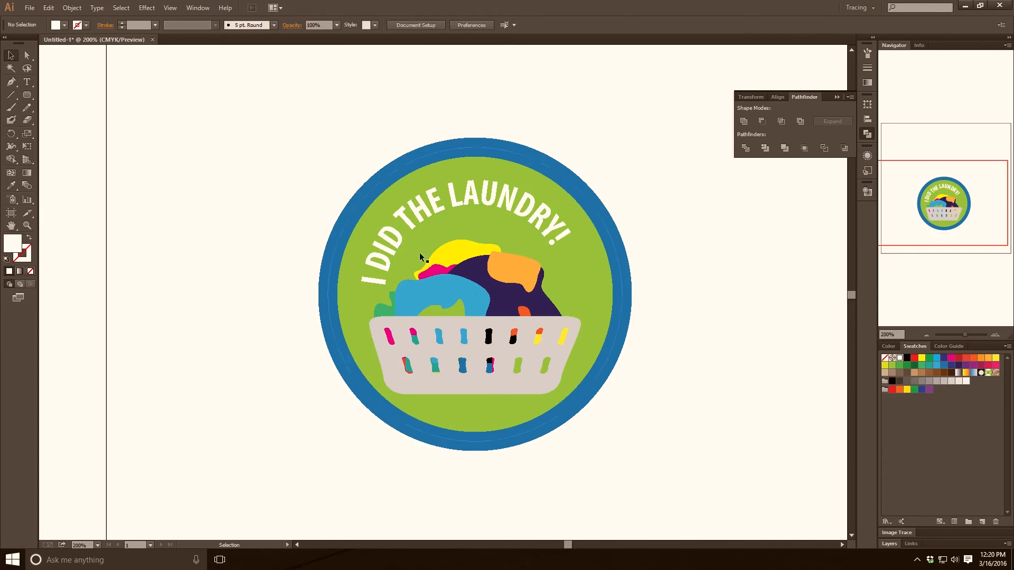
Step: Browse through the fonts for the curved text and apply Prestige Elite Std Bold
left_click(455, 190)
left_click(372, 25)
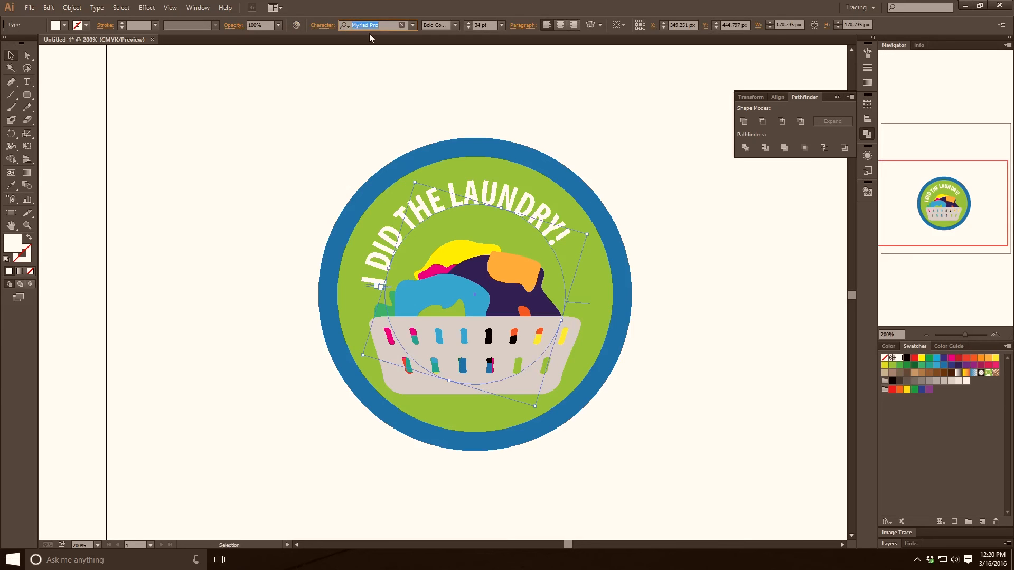
key("Down")
key("Down")
key("Down")
key("Down")
key("Down")
key("Down")
key("Down")
key("Down")
key("Down")
key("Down")
key("Down")
key("Down")
key("Down")
key("Down")
key("Down")
key("Down")
key("Down")
key("Down")
key("Down")
key("Down")
key("Up")
key("Up")
key("Down")
key("Down")
key("Down")
key("Up")
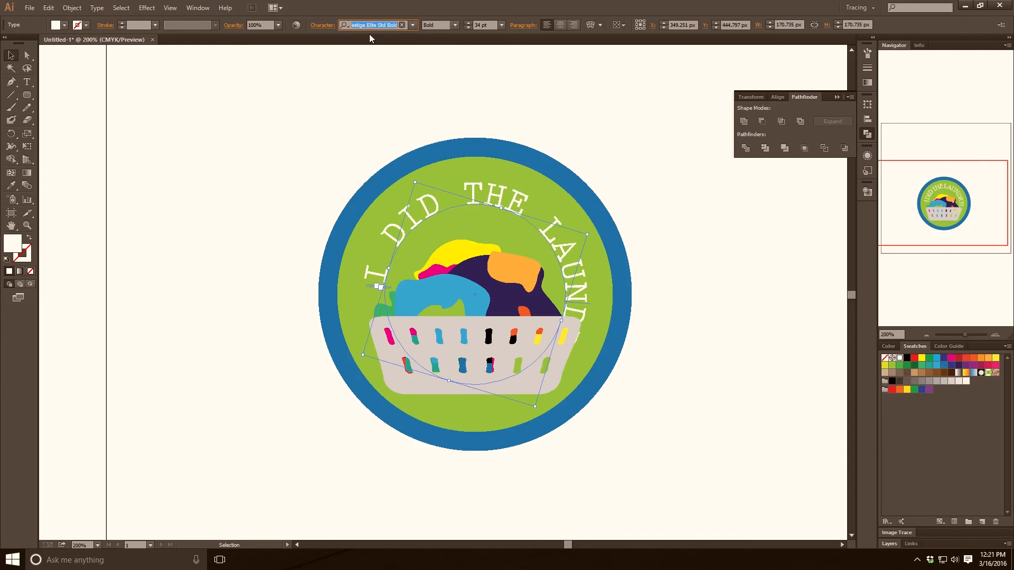
left_click(290, 106)
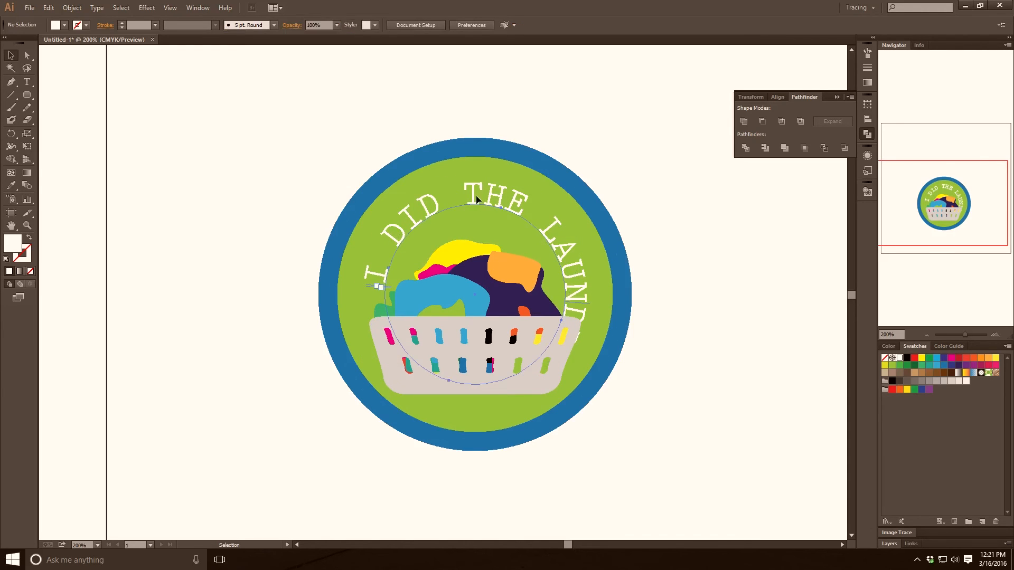
Step: Tighten the curved text's tracking to -85 and reduce its font size to 32 pt
left_click(477, 199)
left_click(523, 25)
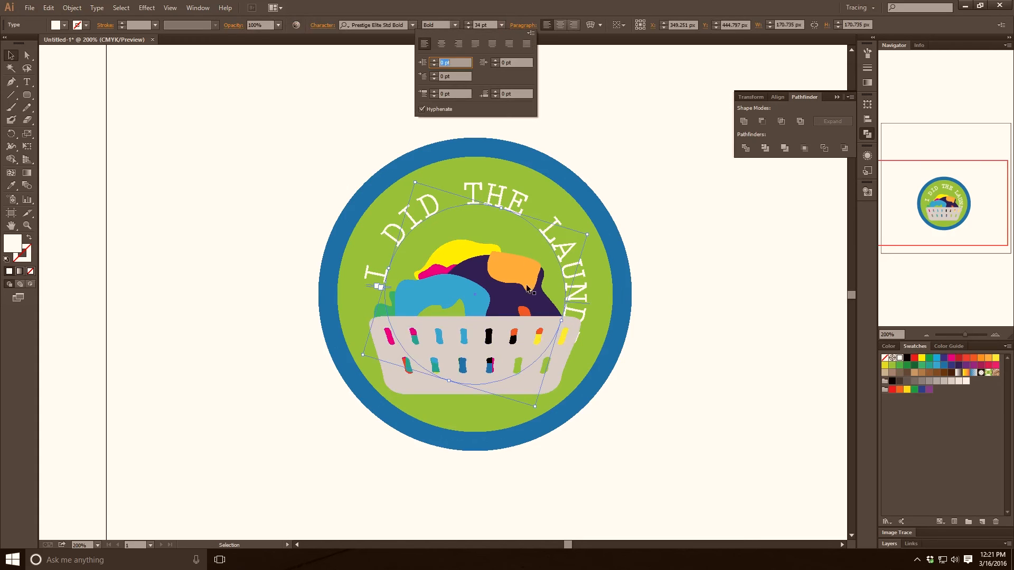
left_click(528, 26)
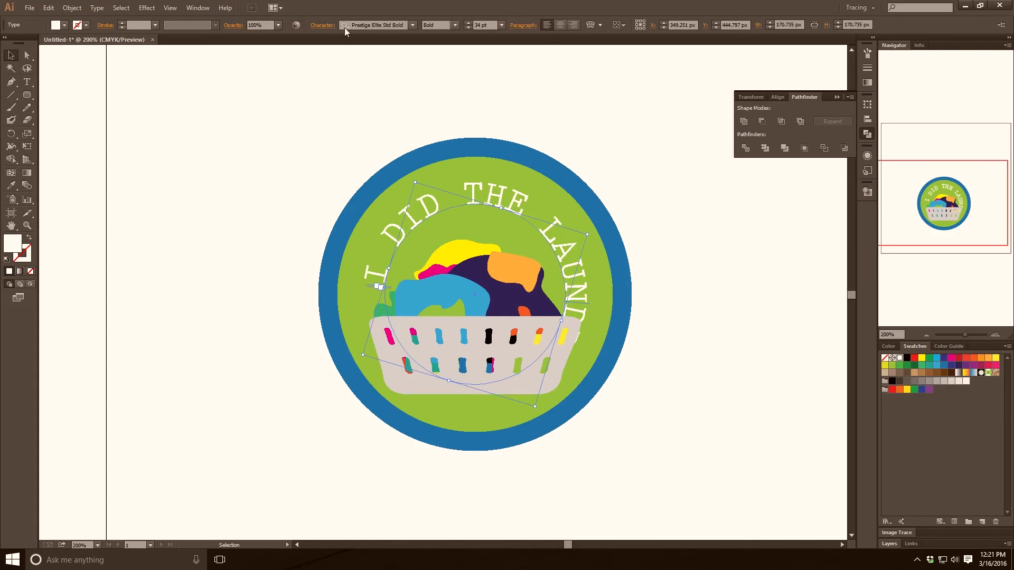
left_click(320, 28)
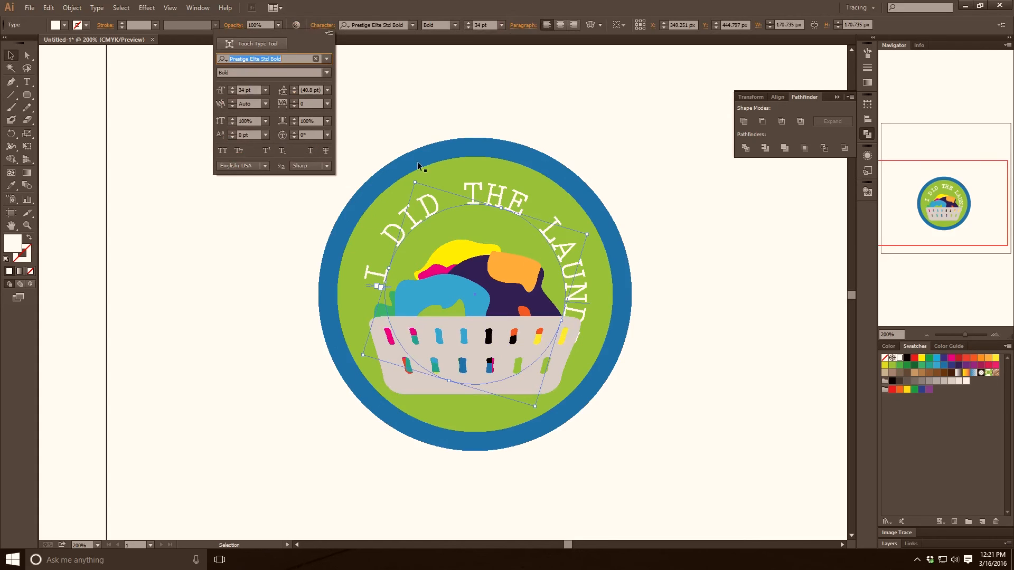
left_click(294, 107)
left_click(293, 106)
left_click(293, 106)
left_click(293, 106)
left_click(293, 106)
left_click(293, 106)
left_click(293, 106)
left_click(294, 106)
left_click(294, 106)
left_click(294, 106)
left_click(294, 106)
left_click(293, 106)
left_click(294, 106)
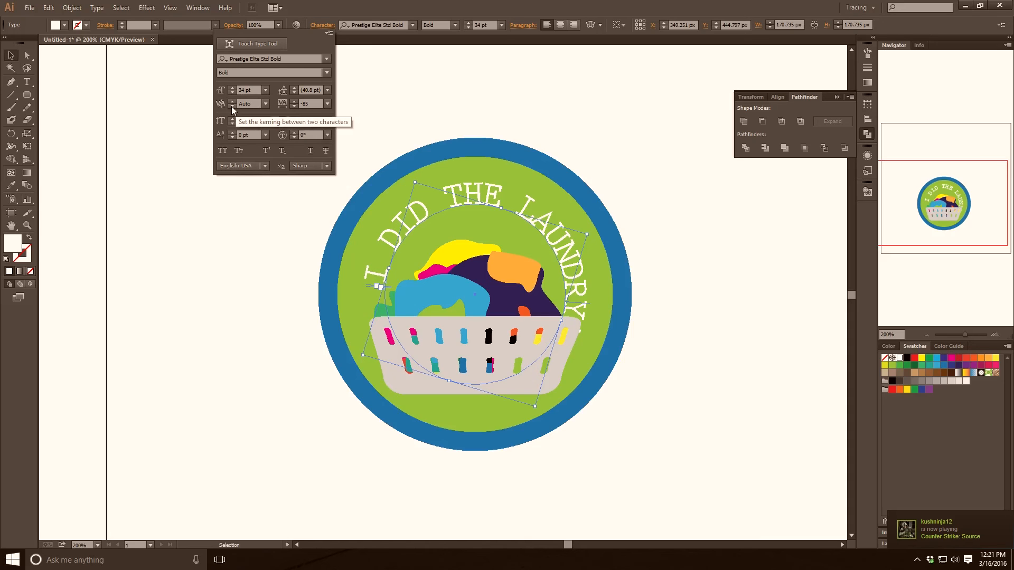
left_click(232, 91)
left_click(233, 93)
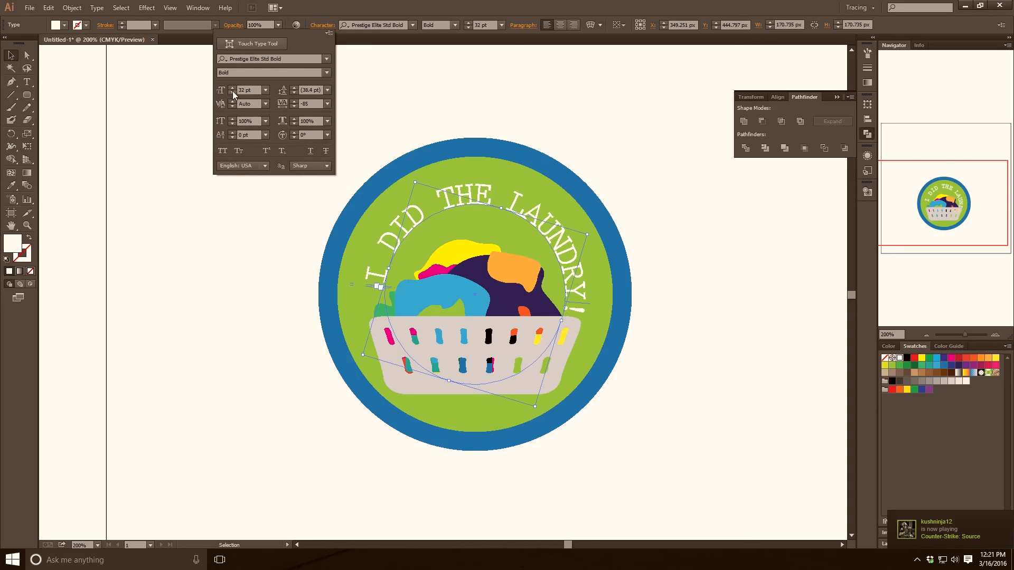
Step: Try Superscript and Subscript on the curved text, and settle on Small Caps instead
left_click(268, 150)
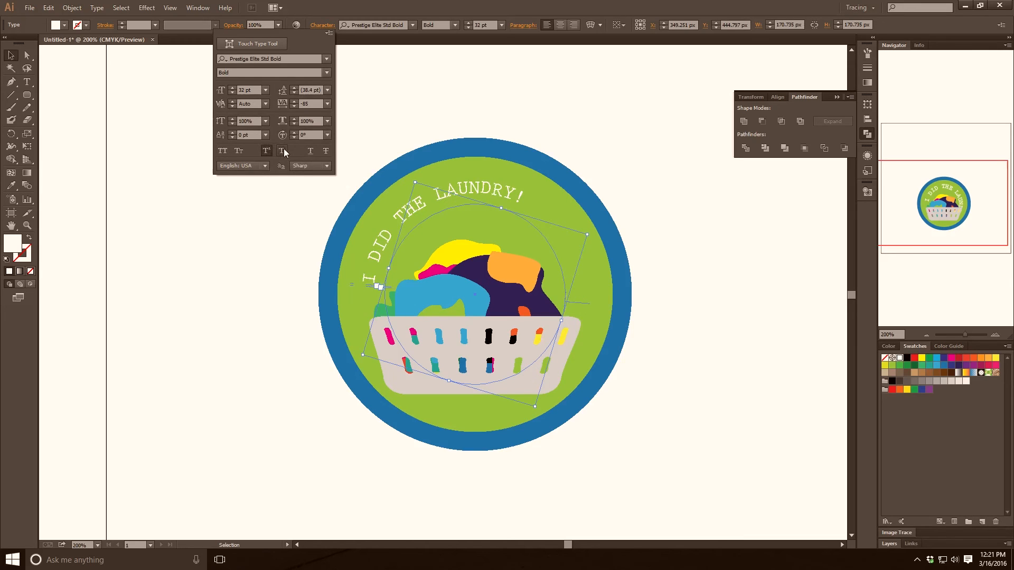
left_click(282, 150)
left_click(267, 151)
left_click(240, 150)
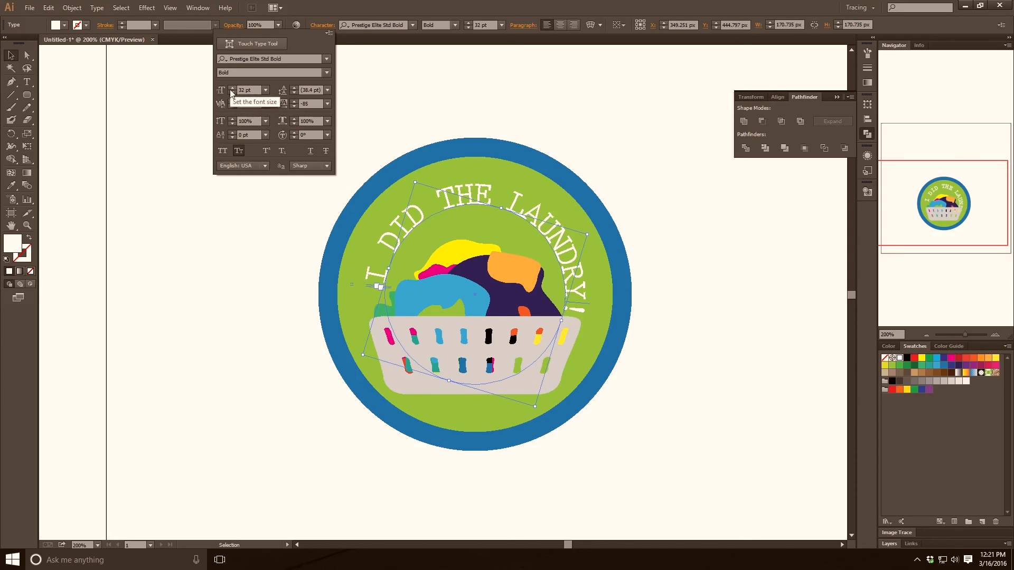
left_click(177, 251)
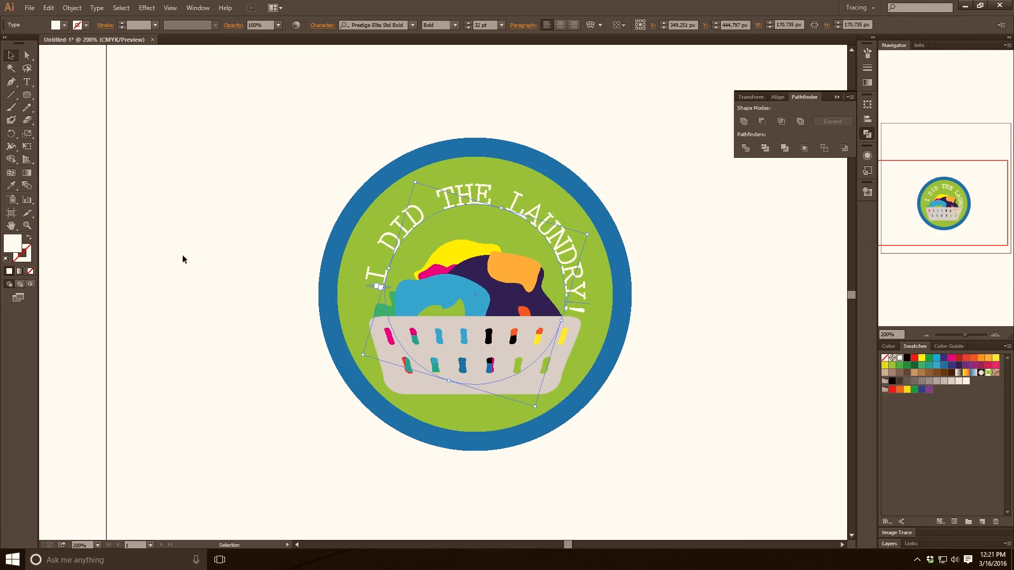
Step: Select the whole badge and place a duplicate about 293 px to its right
left_click_drag(286, 139, 731, 462)
left_click_drag(679, 364, 493, 362)
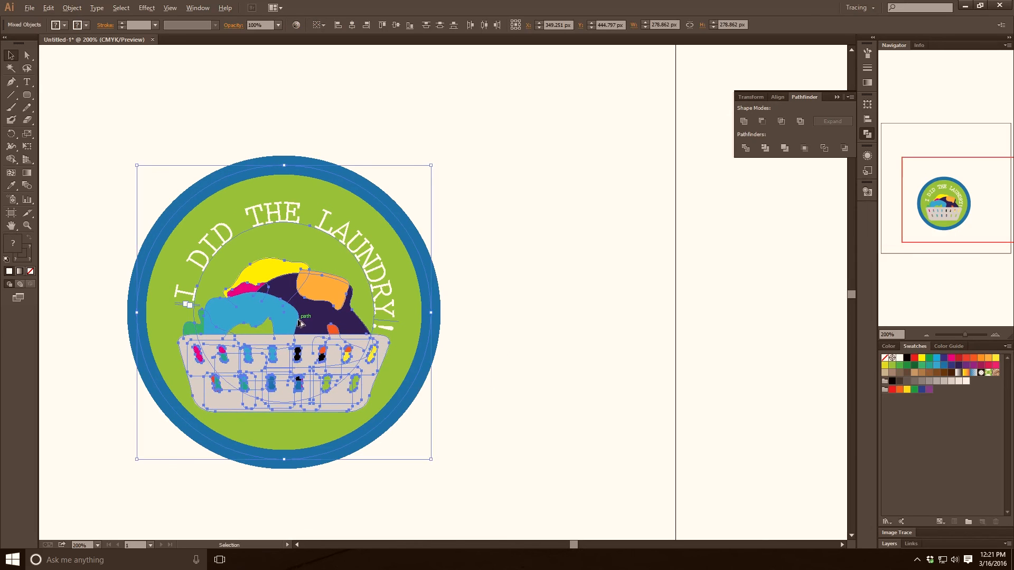
left_click_drag(301, 319, 609, 319)
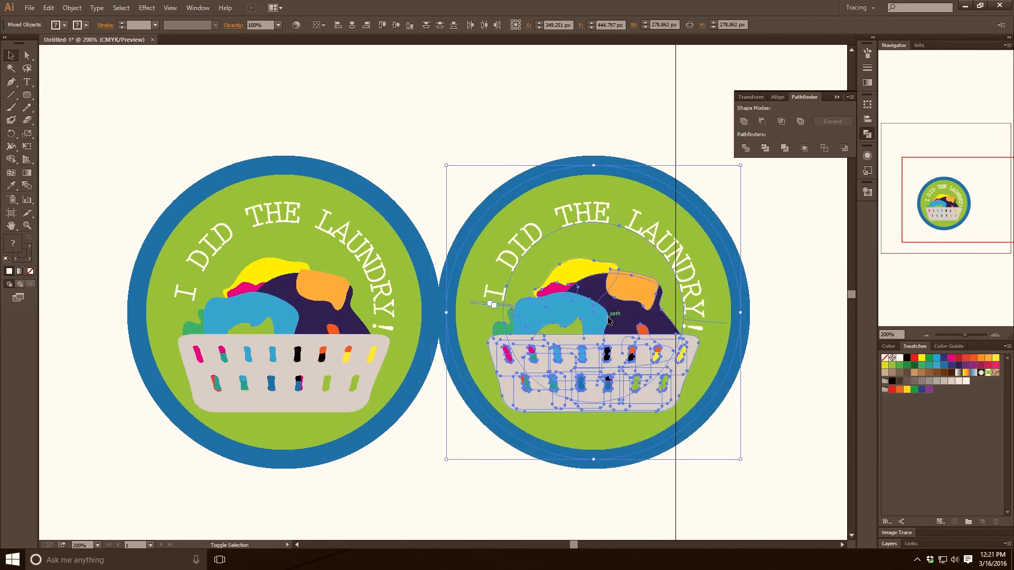
Step: Browse through the fonts for the duplicate badge's curved text and set it to Myriad Pro Regular
double_click(571, 217)
key("ctrl+a")
left_click(368, 25)
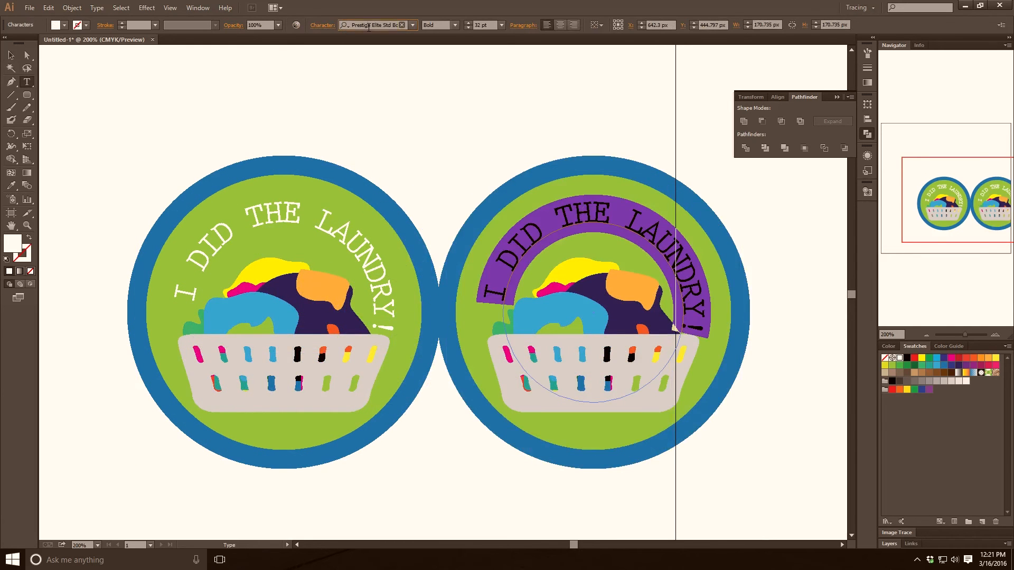
key("Up")
key("Up")
key("Up")
key("Up")
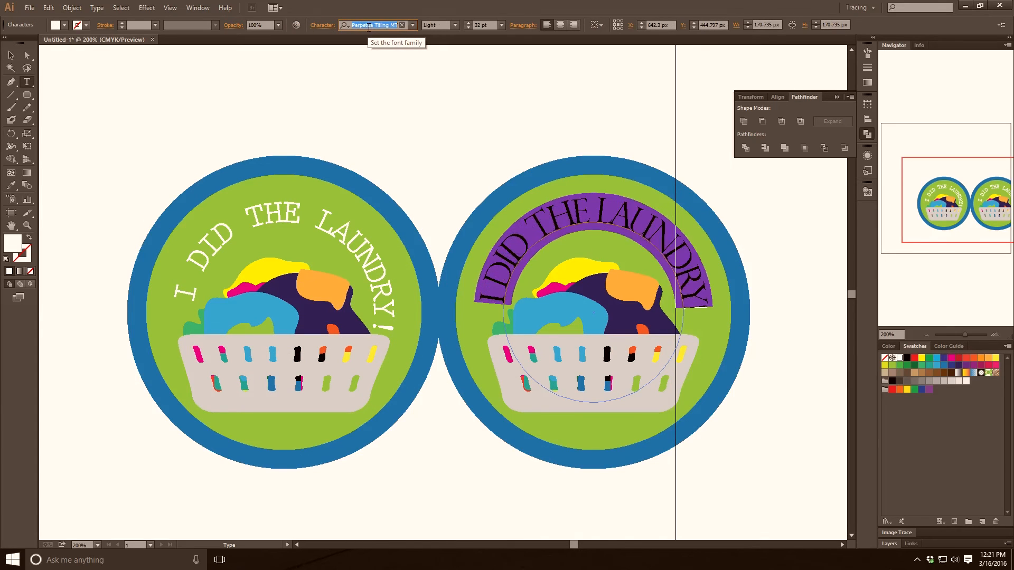
key("Up")
key("Up")
key("Up")
key("Up")
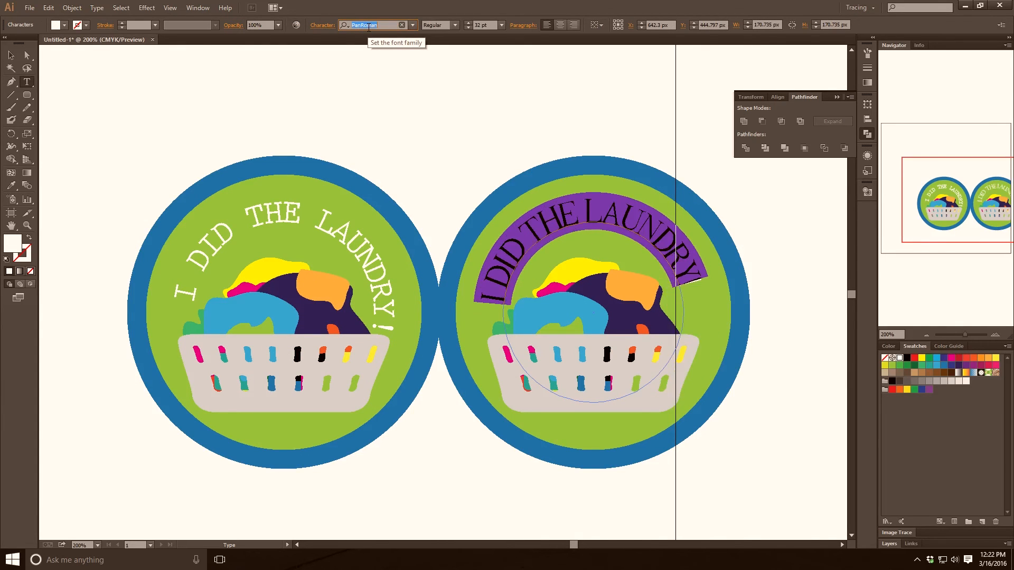
key("Up")
key("Down")
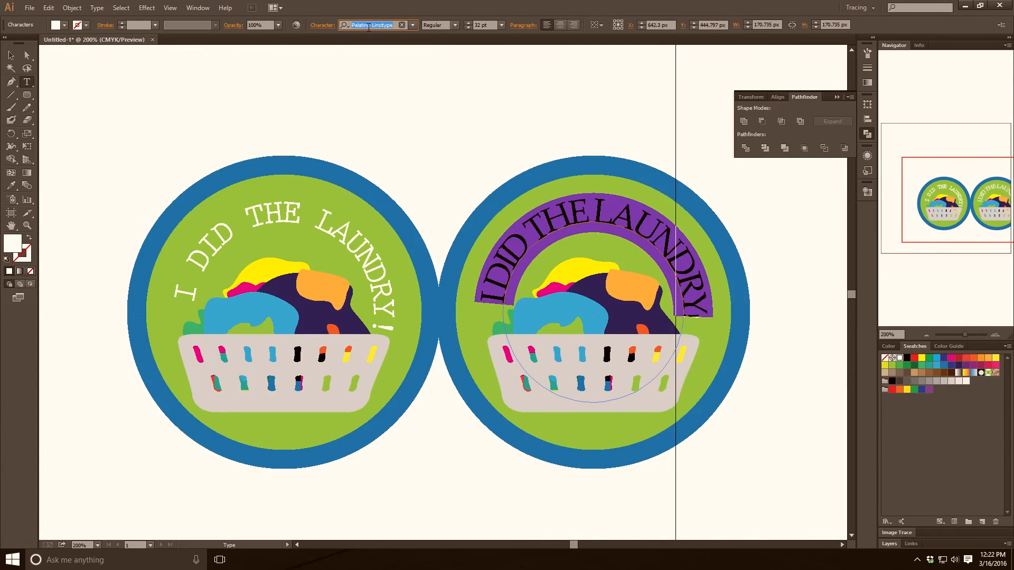
key("Up")
key("Up")
key("Up")
key("Up")
key("Up")
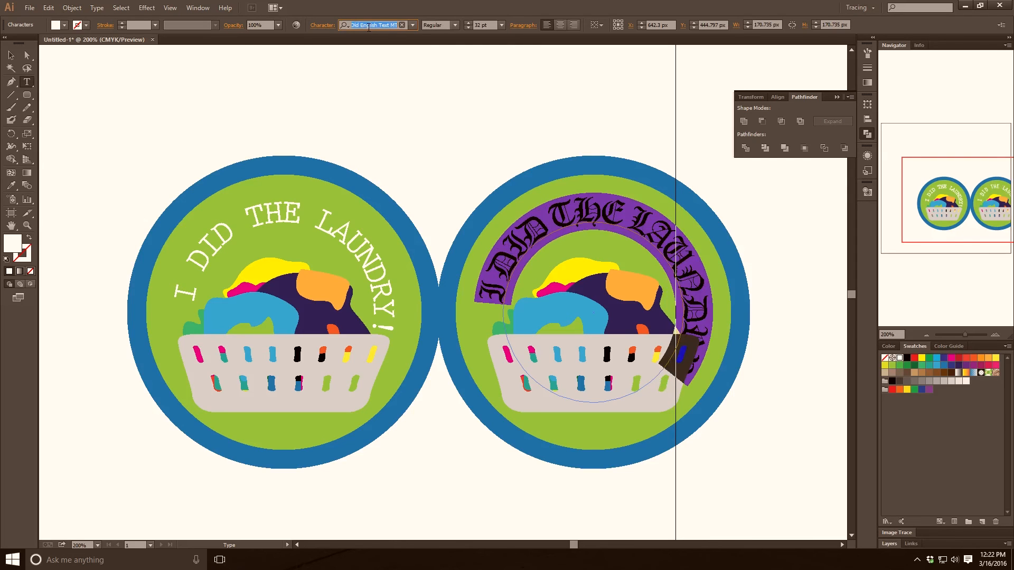
key("Up")
key("Up")
key("Up")
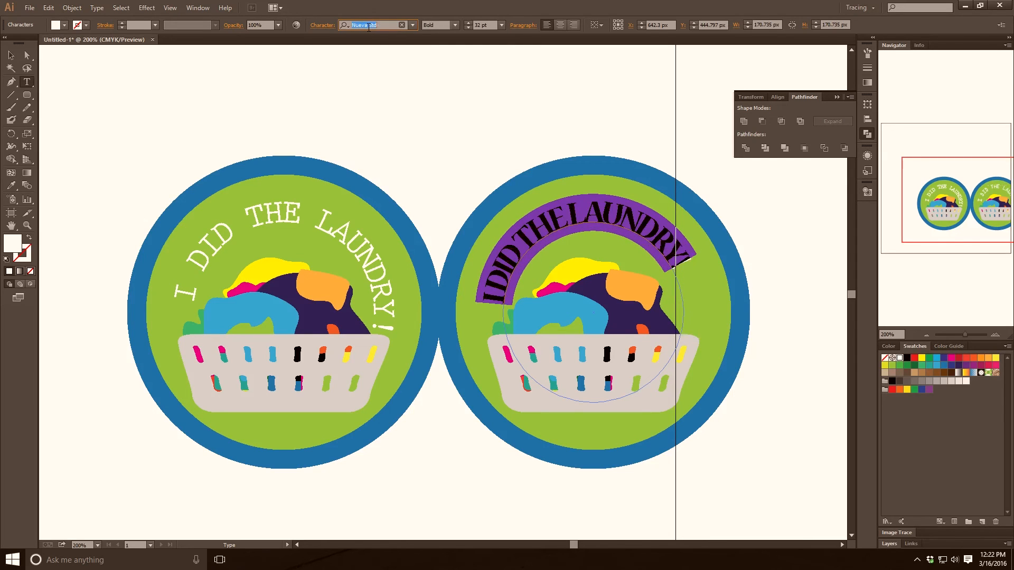
key("Up")
key("Up")
key("Up")
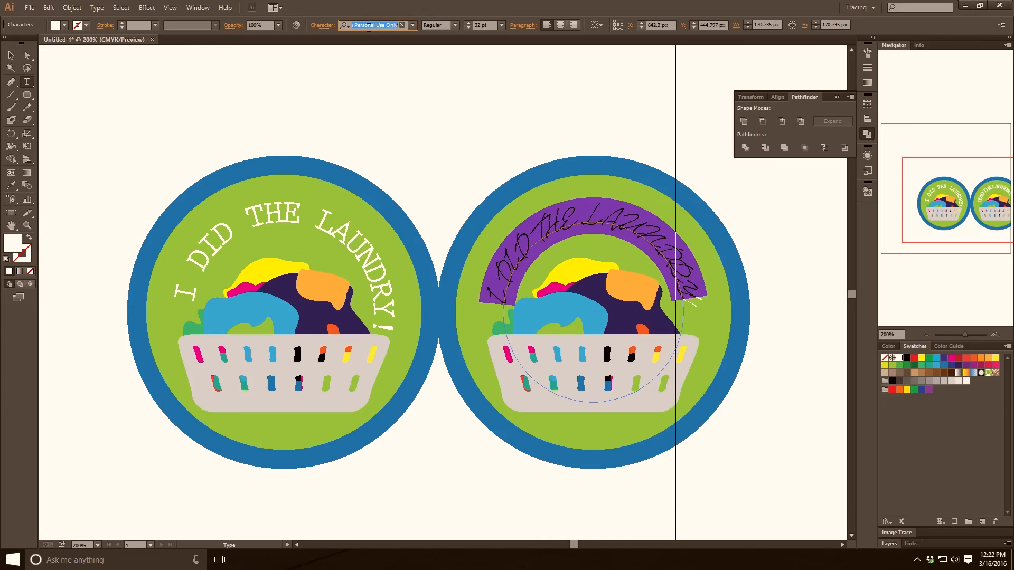
key("Up")
key("Up")
key("Up")
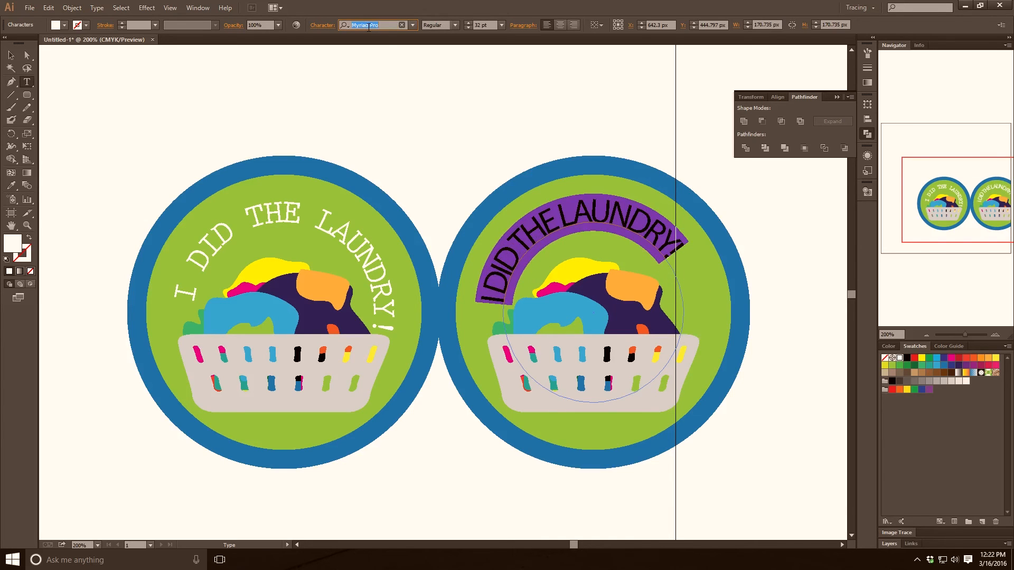
left_click(453, 160)
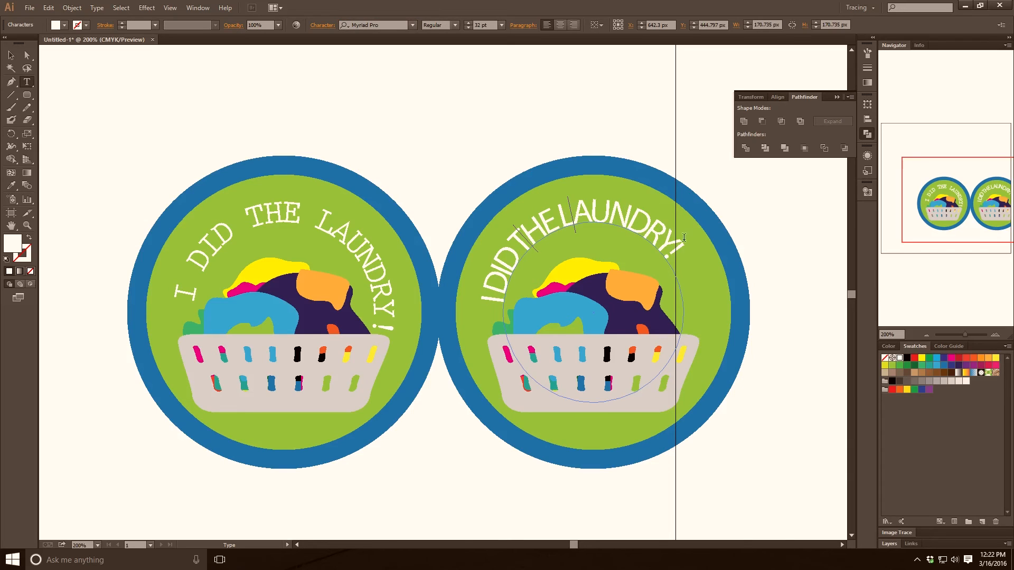
Step: Try to reset the tracking of the duplicate badge's curved text to 0
left_click_drag(686, 251, 449, 301)
left_click(318, 28)
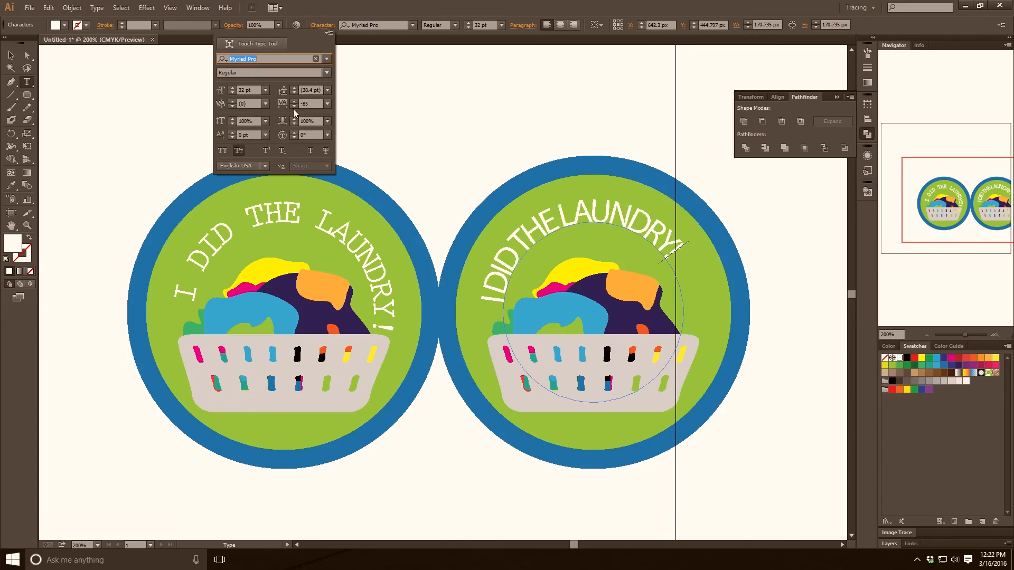
left_click(328, 103)
left_click(330, 185)
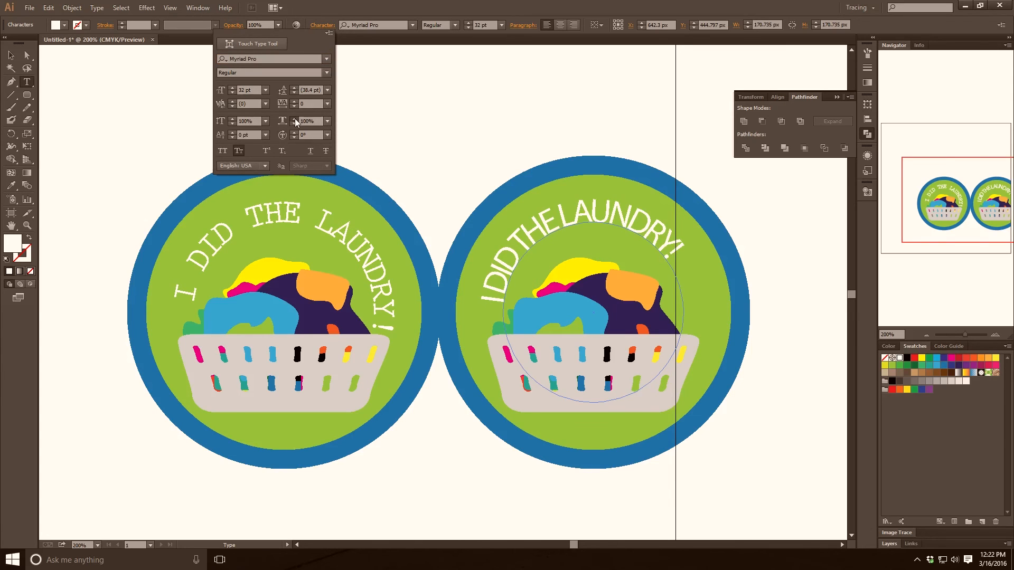
left_click(681, 256)
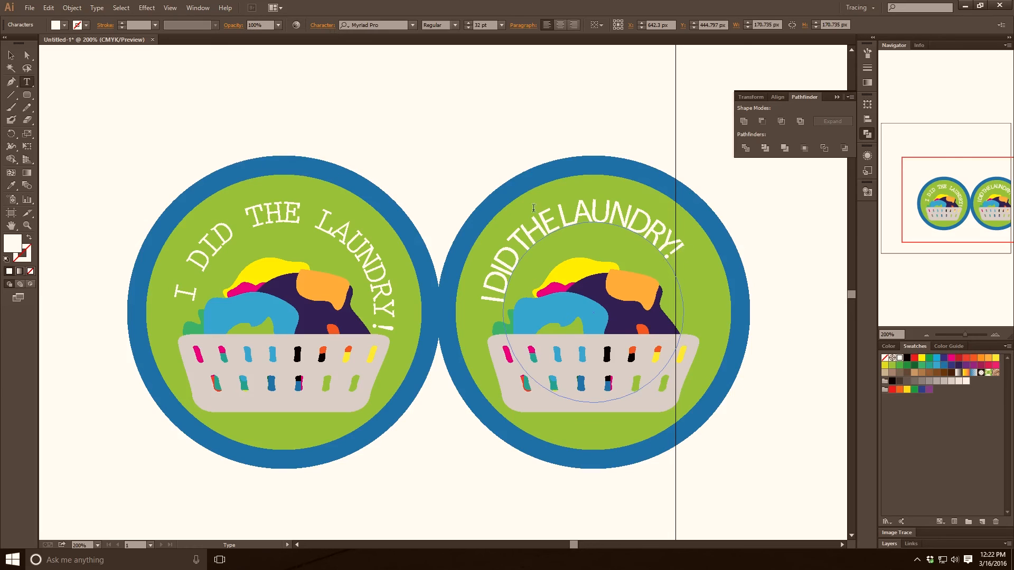
Step: Select all of the duplicate badge's curved text and set its tracking to 0
left_click_drag(678, 253, 500, 298)
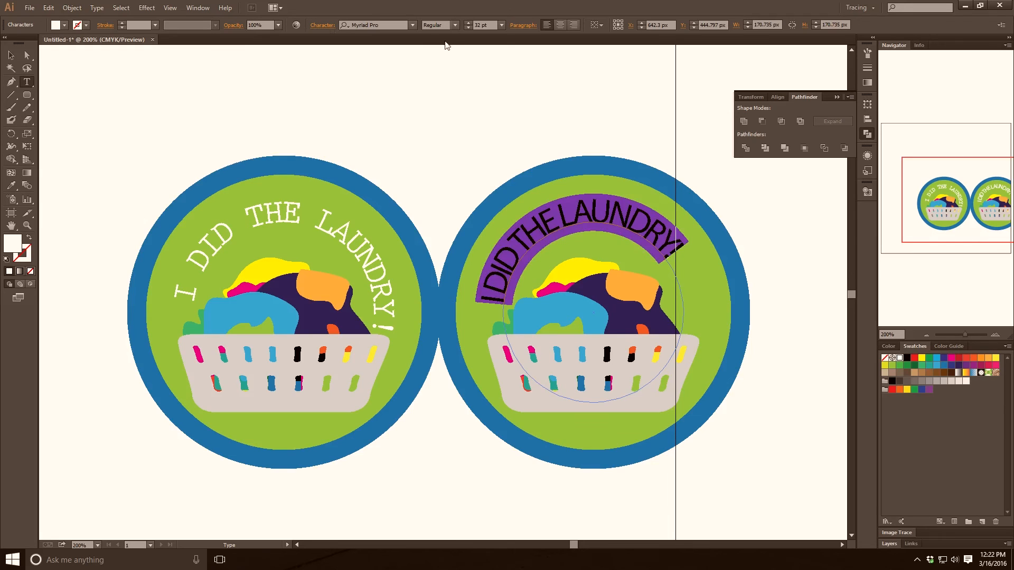
left_click(322, 26)
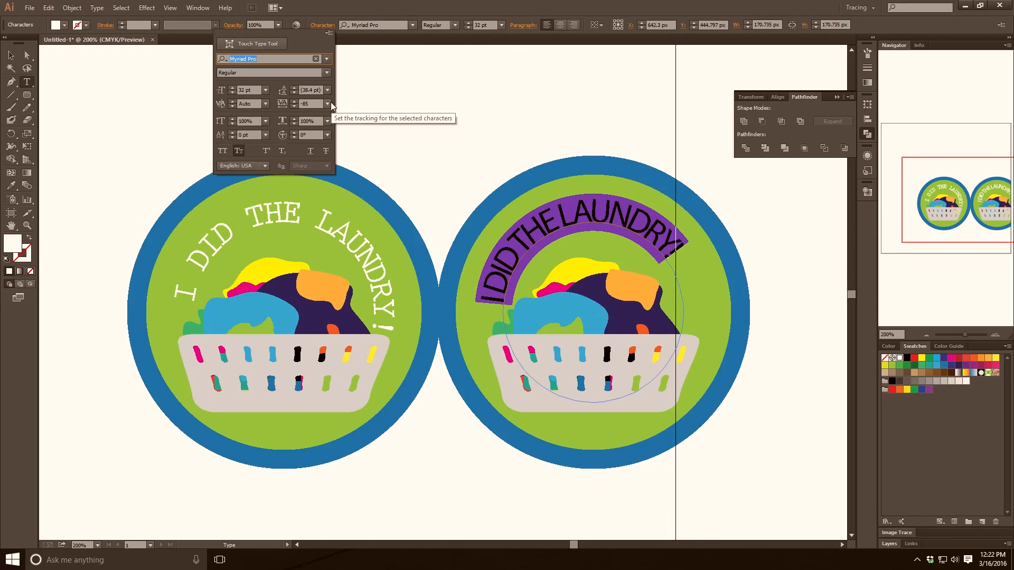
left_click(328, 103)
left_click(344, 186)
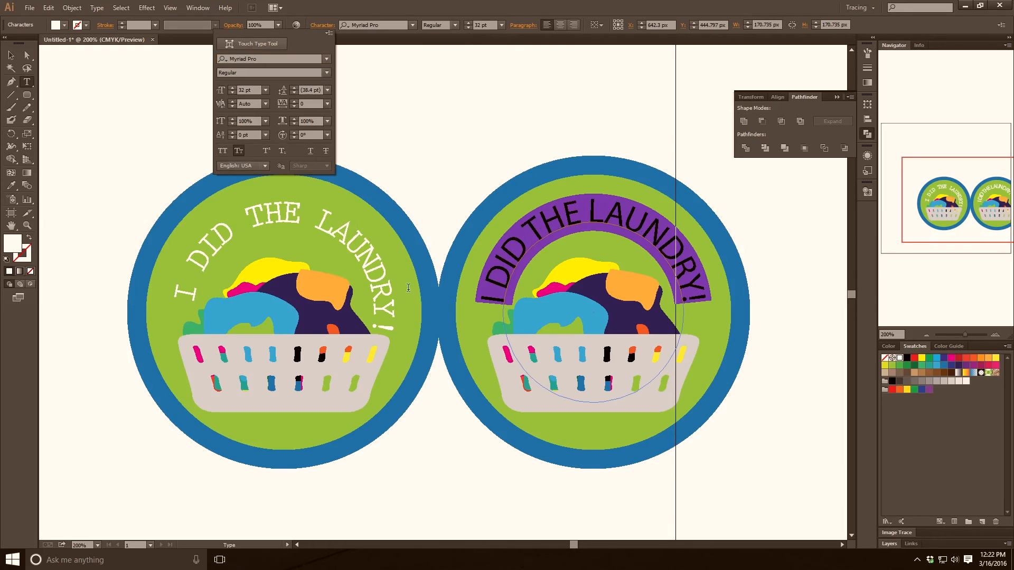
left_click(583, 241)
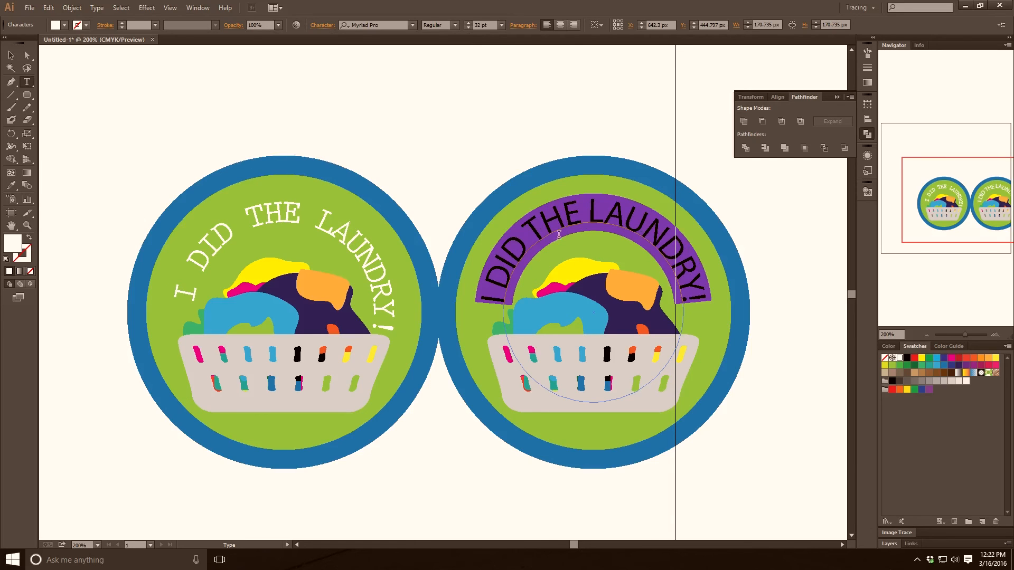
left_click(559, 235)
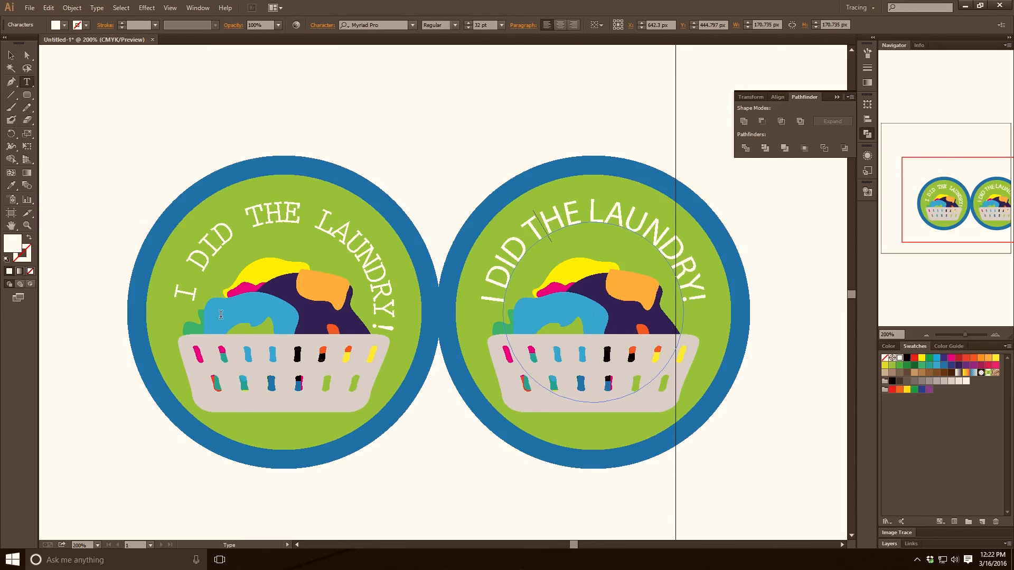